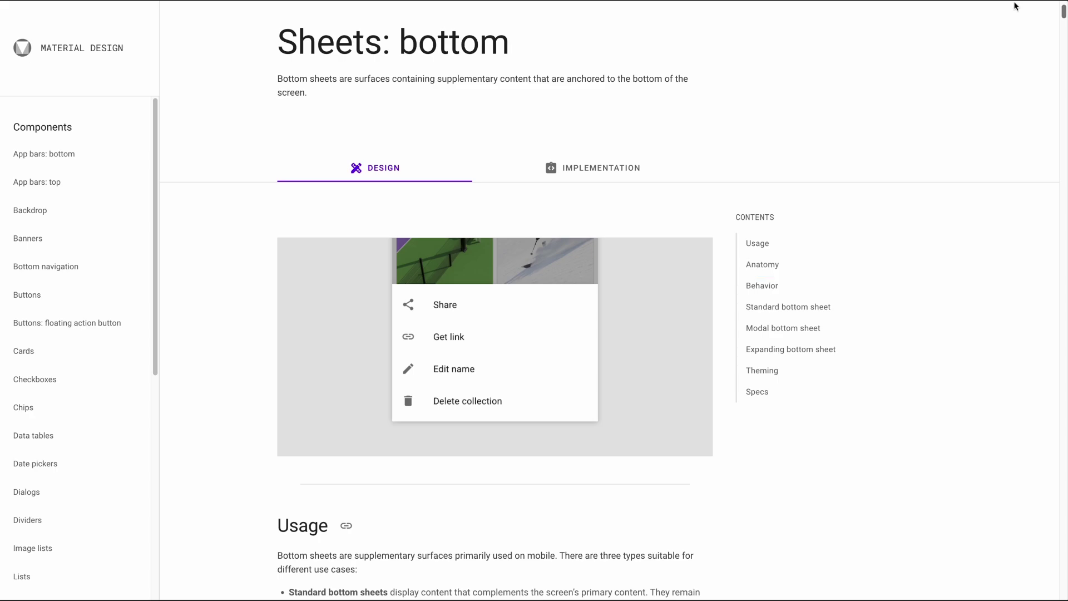
Look through the Material Design bottom sheets guidelines on usage, anatomy and contents.
scroll(896, 119, "down", 6)
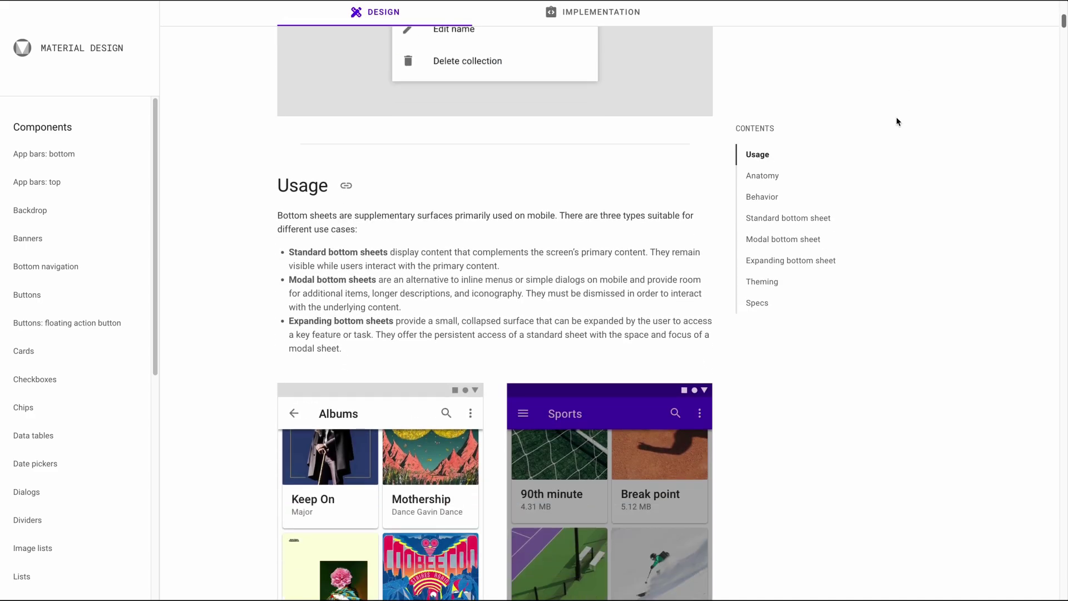
scroll(896, 121, "down", 4)
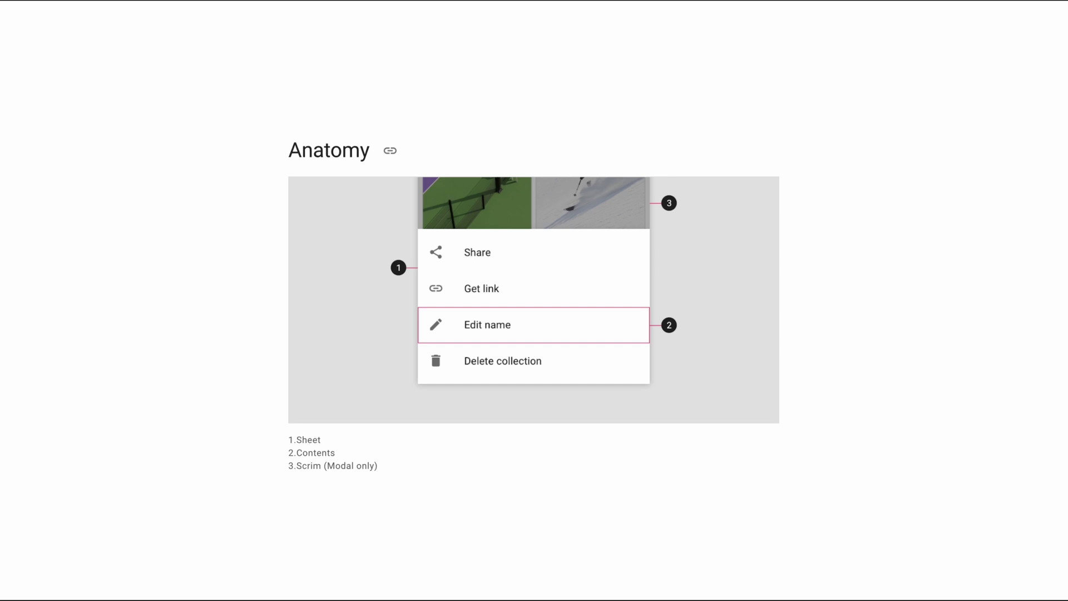
scroll(244, 338, "down", 8)
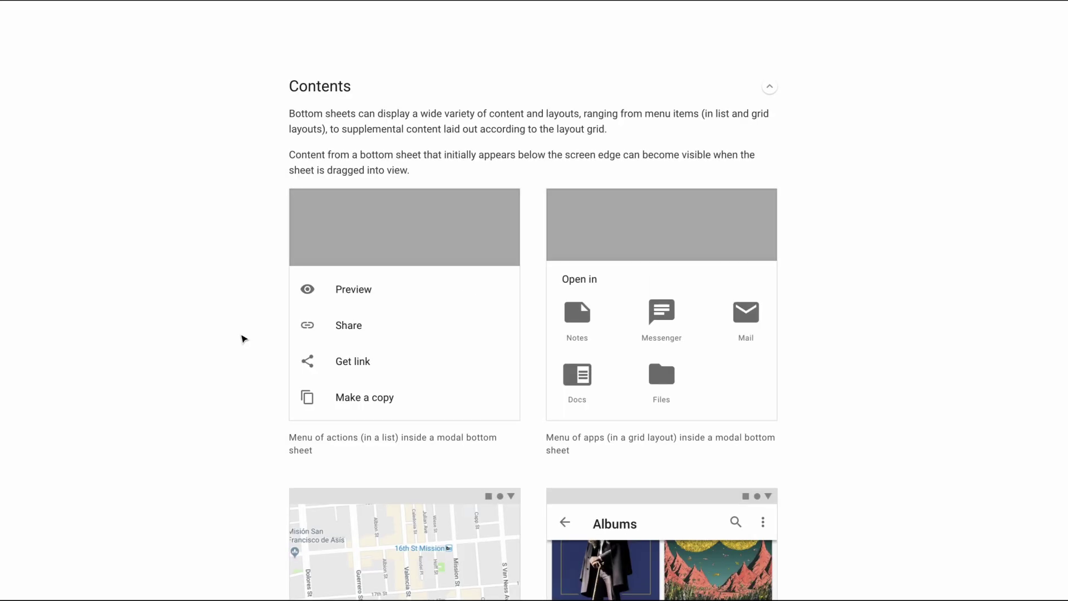
scroll(243, 338, "down", 8)
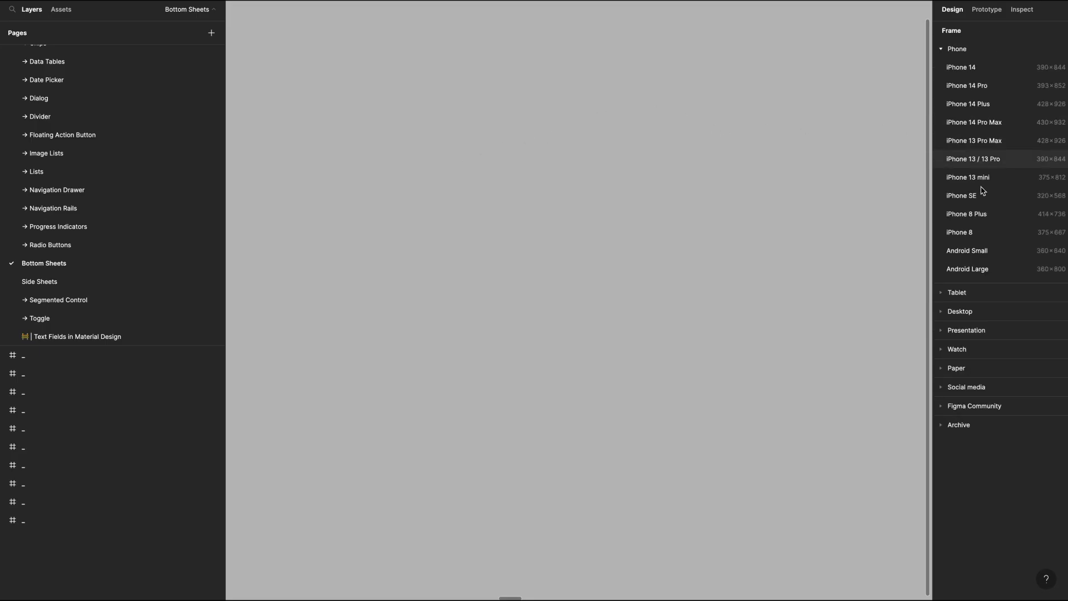
Add an Android Small frame and draw a frame inside it sized 360 × 56.
left_click(984, 252)
left_click(376, 168)
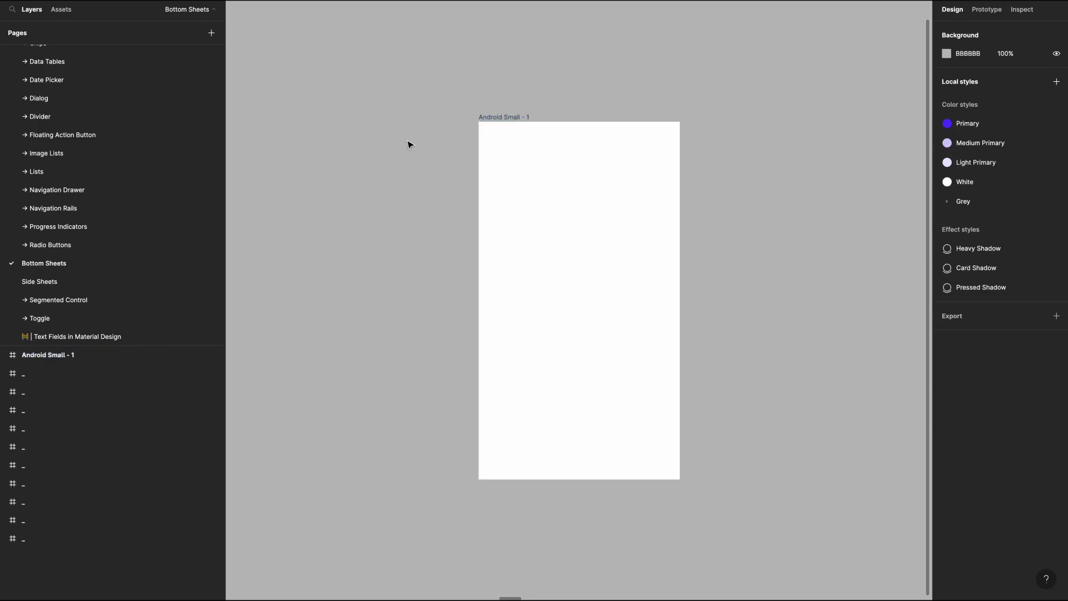
key("f")
left_click_drag(494, 301, 641, 324)
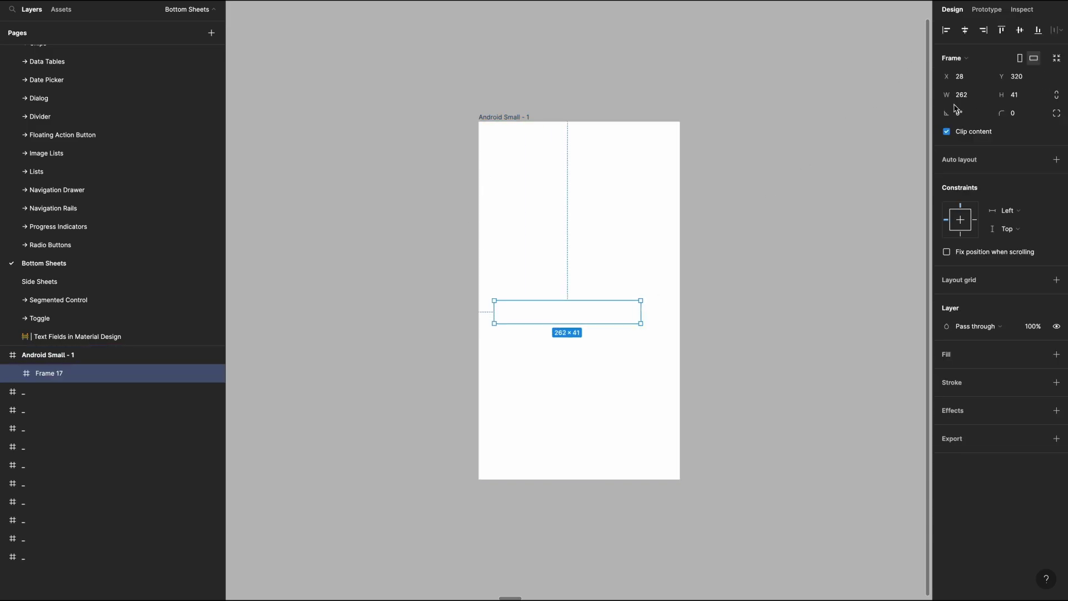
left_click(971, 100)
type("360")
key("Tab")
type("56")
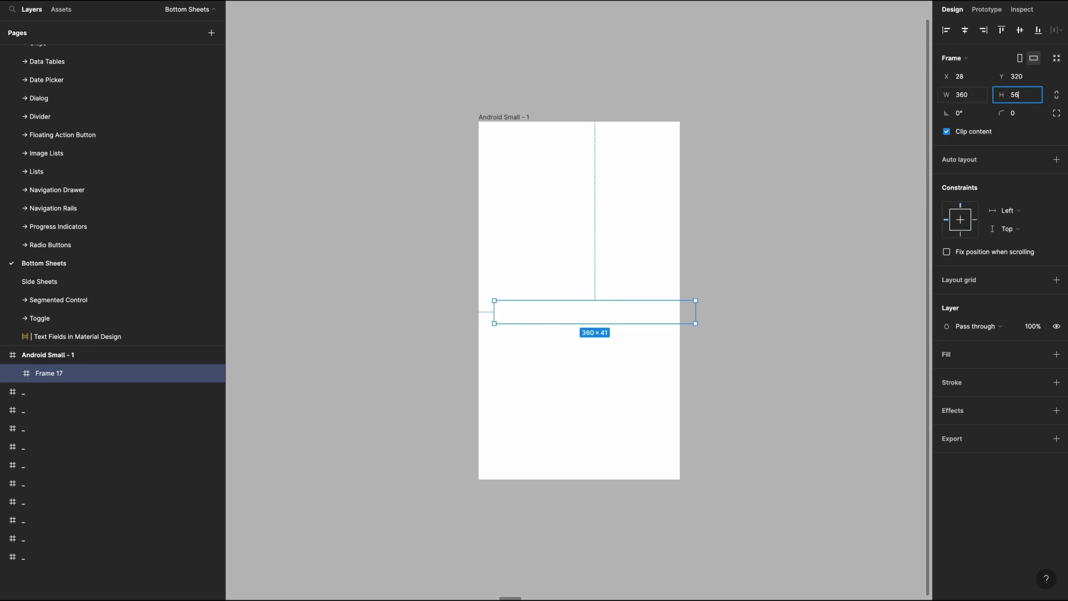
key("Return")
Align the inner frame to the bottom and horizontal centre of the Android screen and fill it with the Primary colour style.
left_click(1037, 31)
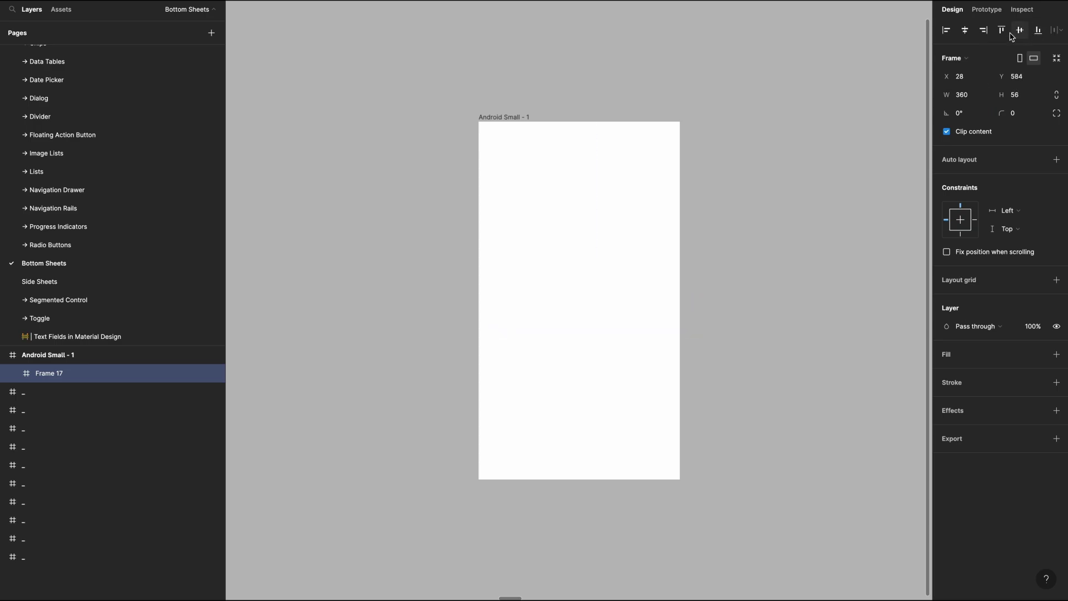
left_click(961, 31)
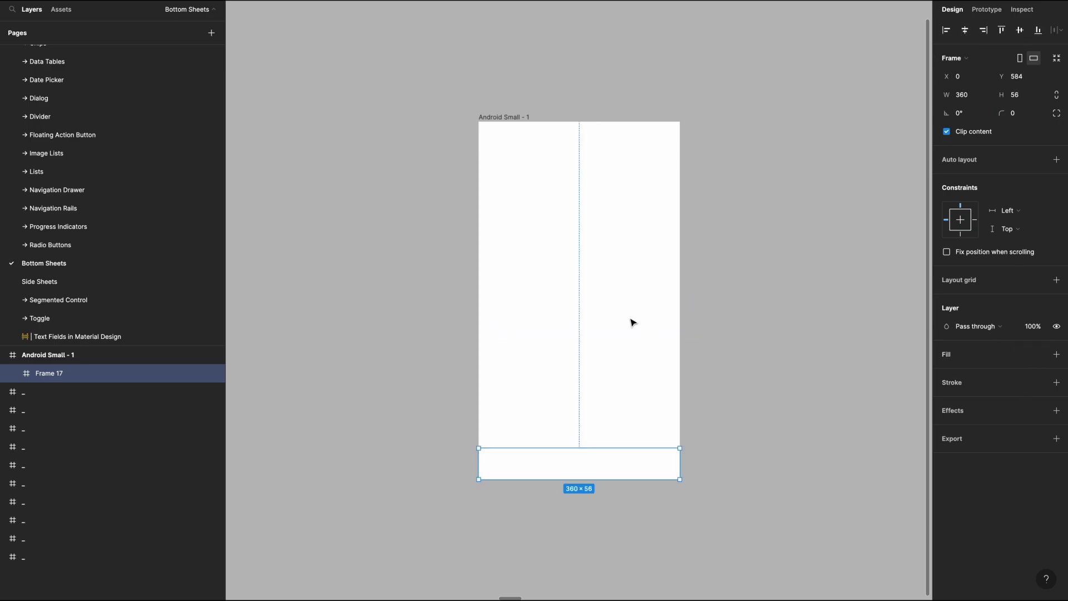
left_click(1032, 357)
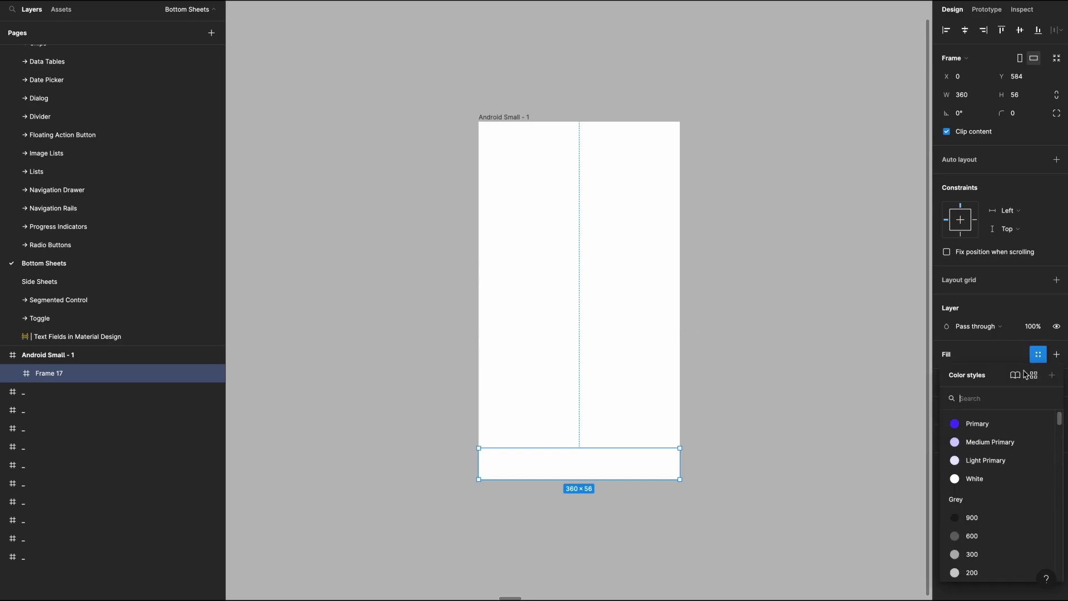
left_click(995, 423)
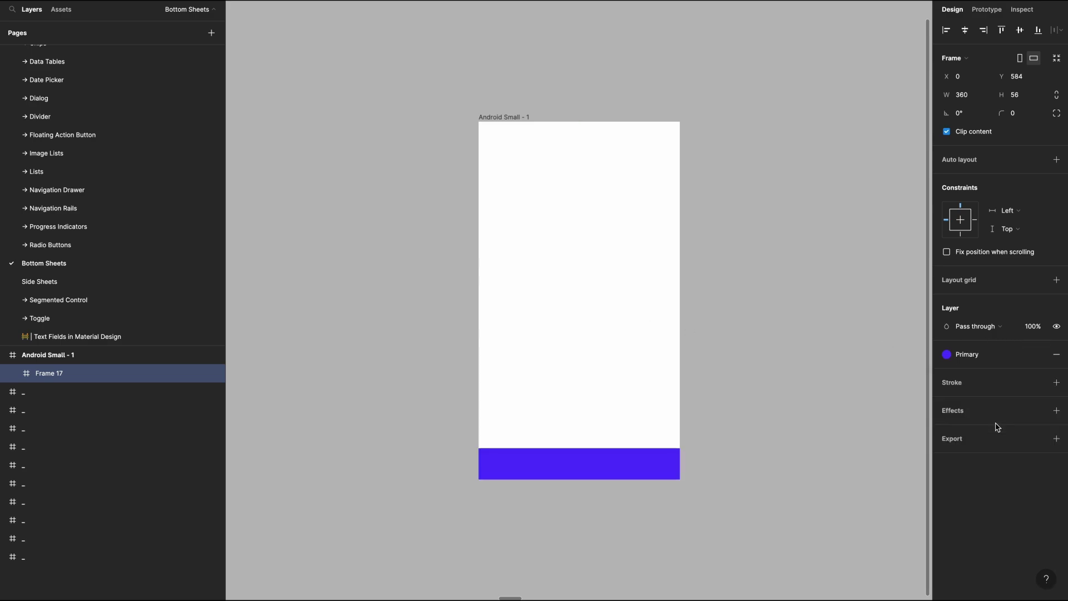
left_click(715, 283)
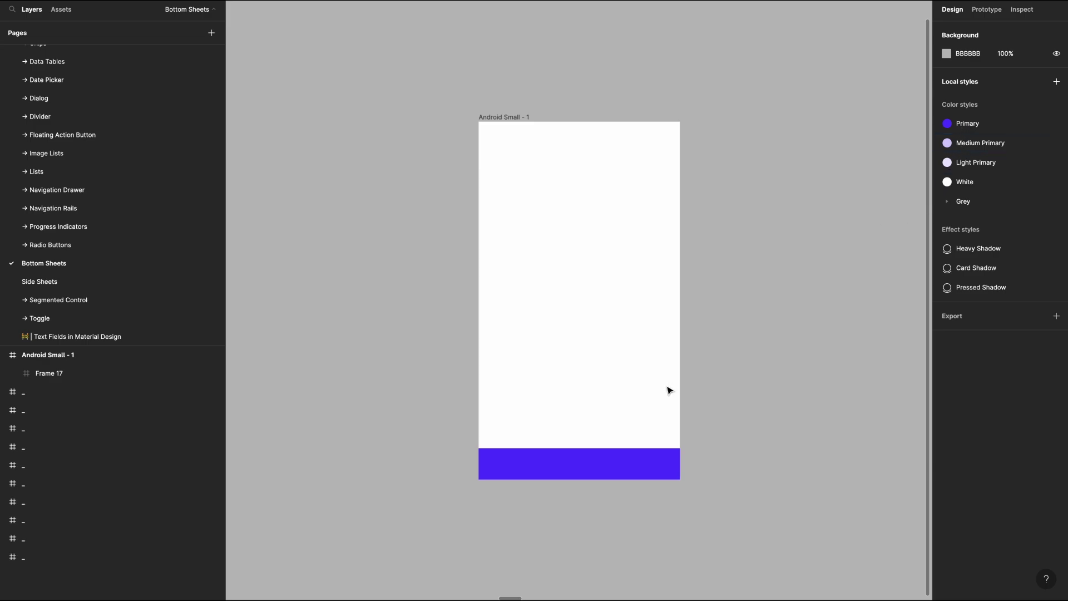
Draw a thin rectangle just above the purple bar and size it 360 × 4.
scroll(377, 446, "right", 3)
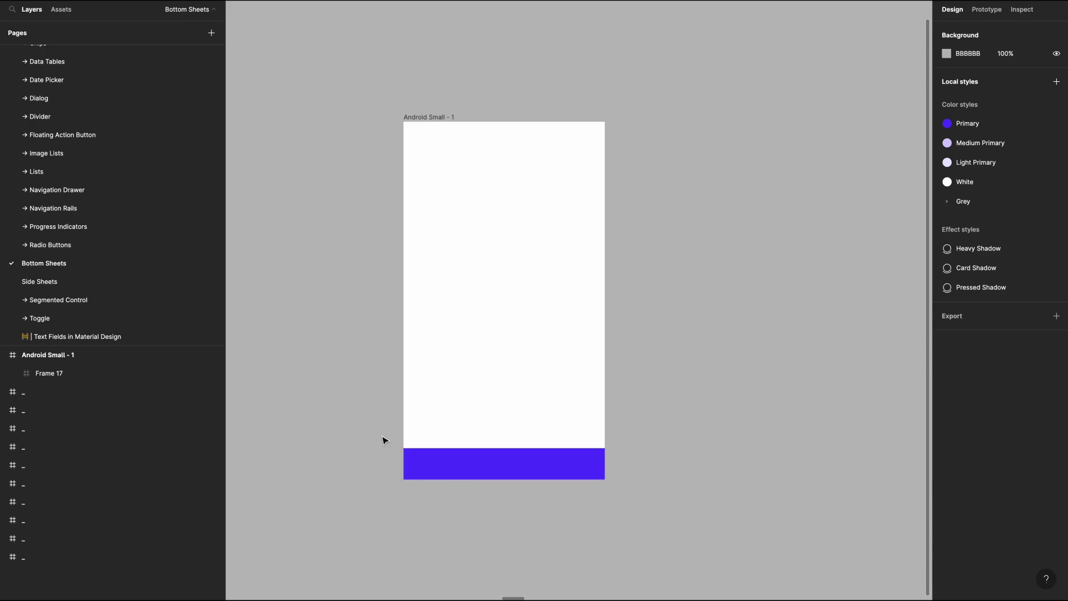
key("r")
left_click_drag(404, 429, 597, 429)
left_click(979, 76)
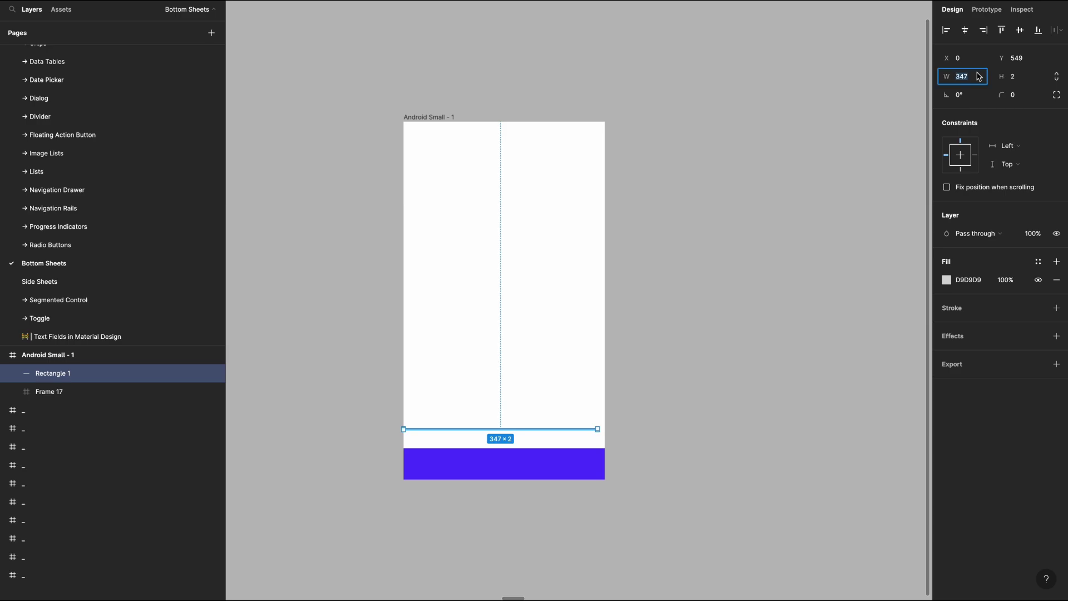
type("360")
key("Tab")
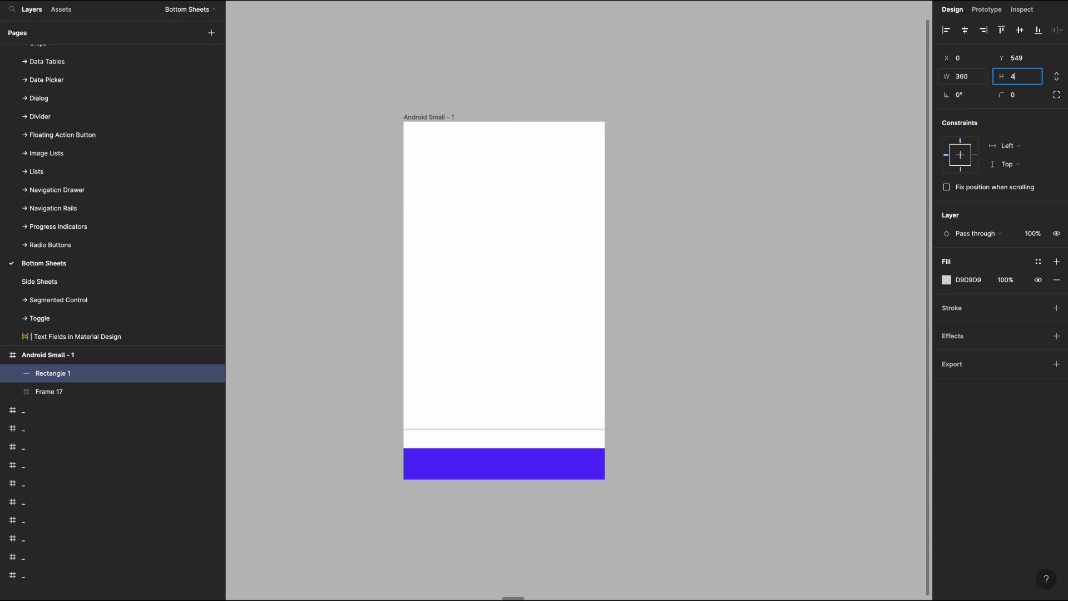
key("Return")
Apply the Primary style to the thin rectangle, detach it and darken the fill to 34219C.
left_click(1038, 262)
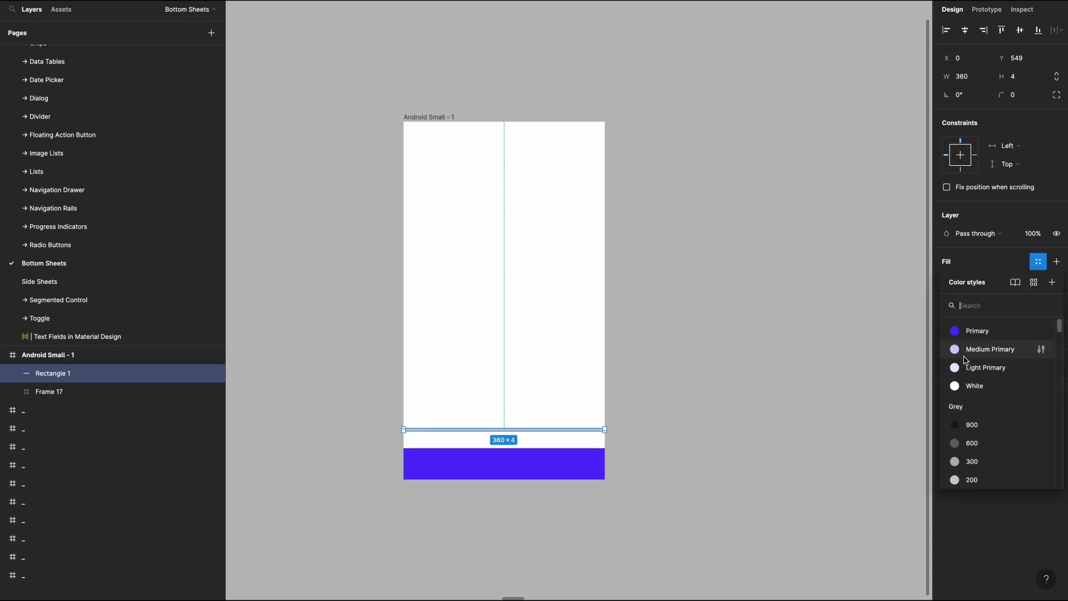
left_click(971, 330)
left_click(1038, 280)
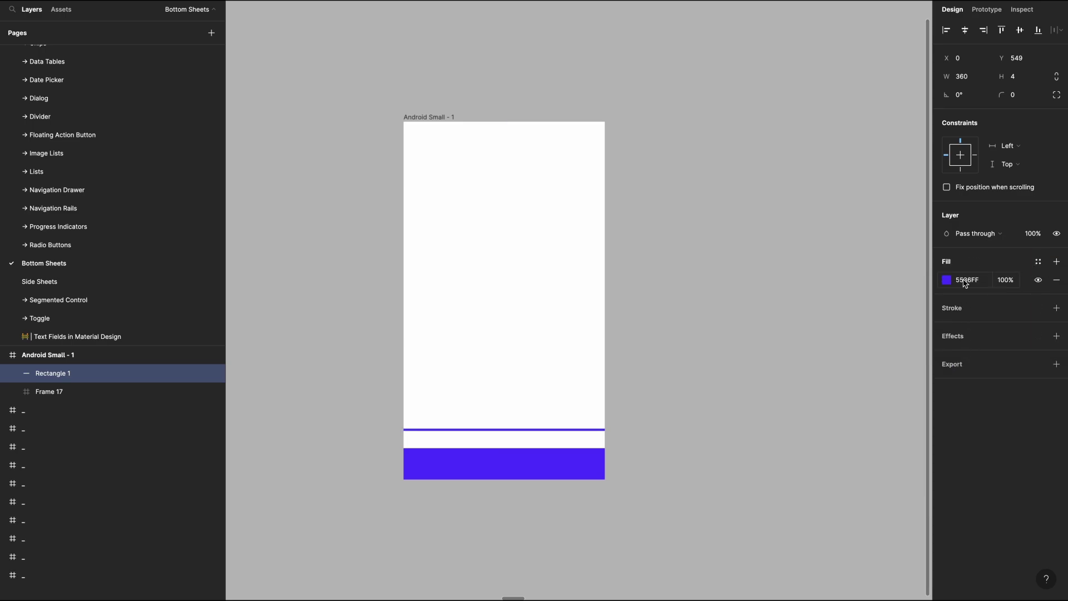
left_click(947, 280)
left_click(904, 346)
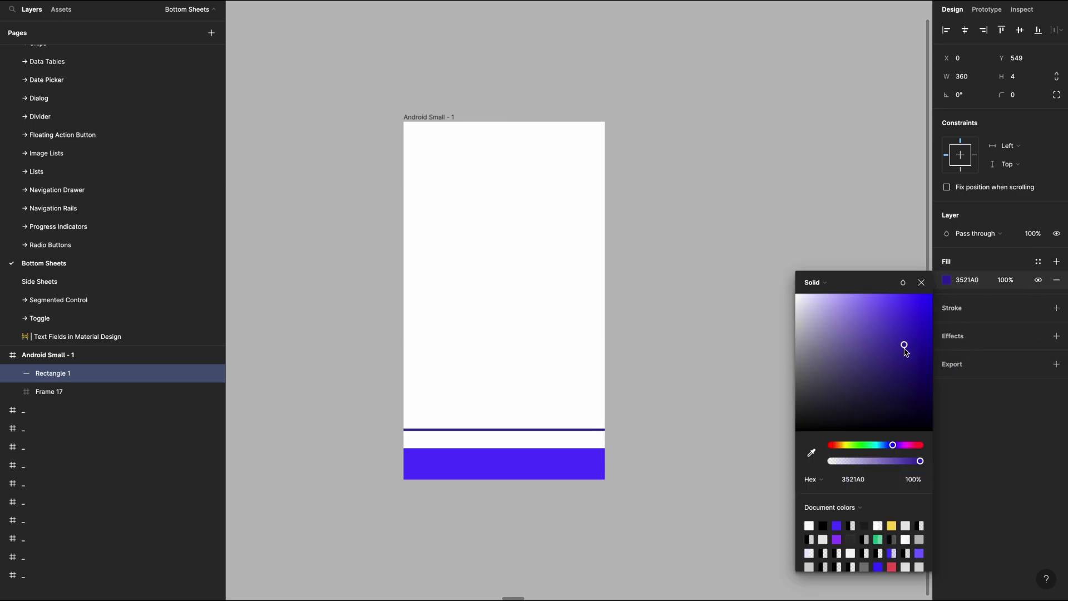
left_click_drag(904, 349, 904, 347)
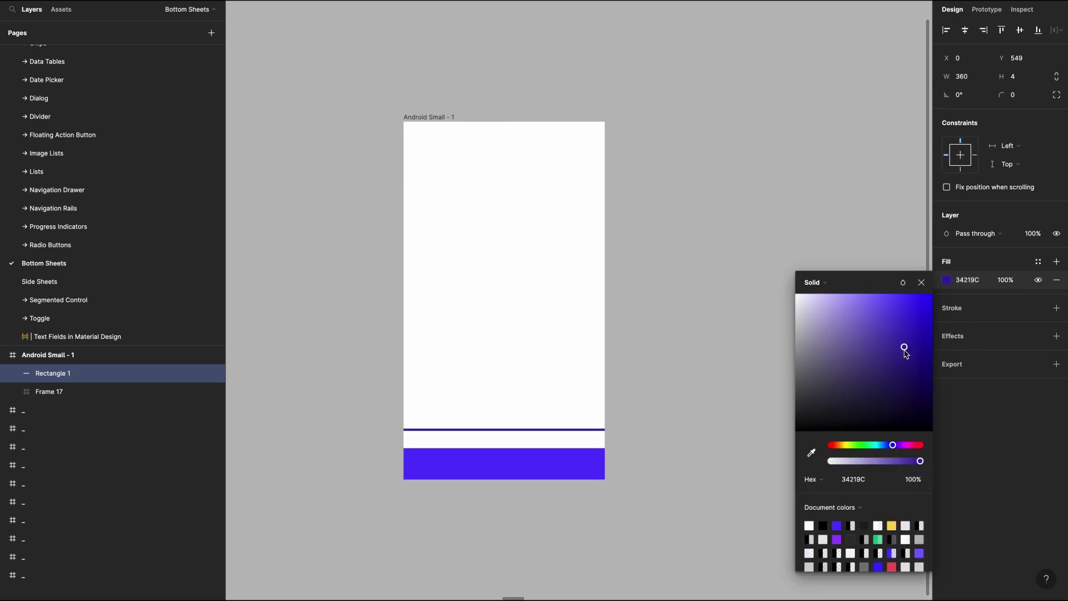
Set the spacing between the dark strip and the purple bar to 0, keeping both at the bottom of the Android screen.
left_click(478, 464)
left_click(483, 410)
left_click_drag(483, 406, 524, 449)
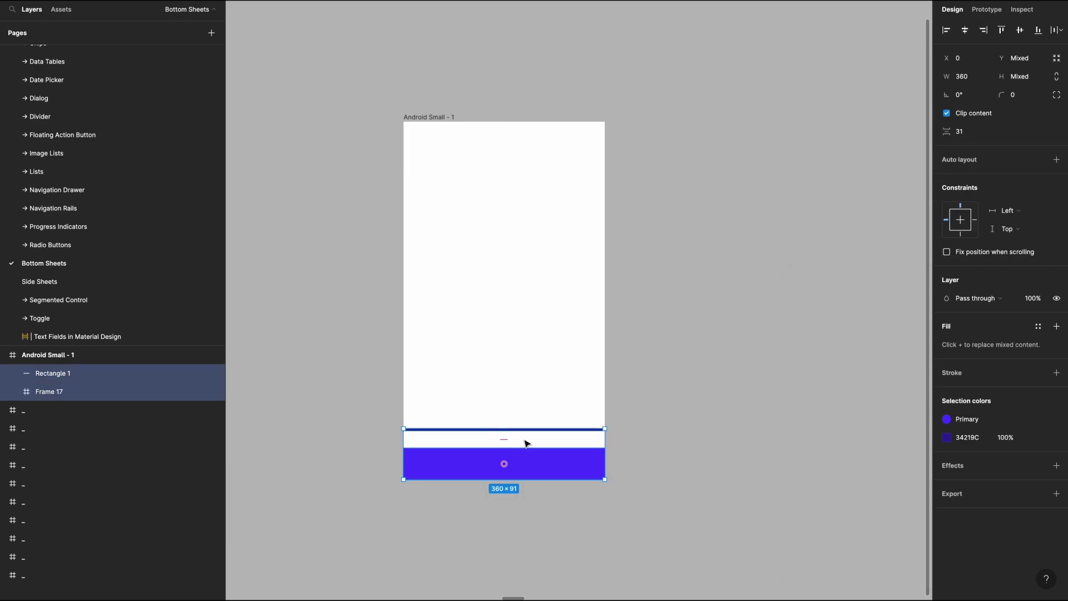
left_click(971, 131)
type("0")
key("Return")
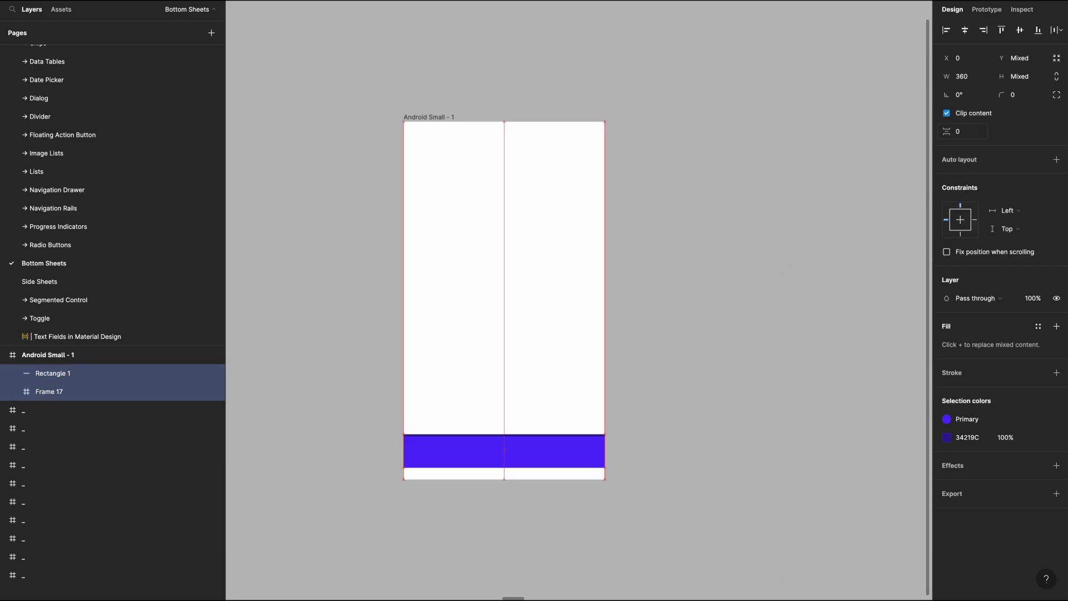
left_click(762, 438)
Duplicate the dark strip, set the copy's width to 104 and fill it with the Light Primary style.
left_click(527, 445)
key("ctrl+d")
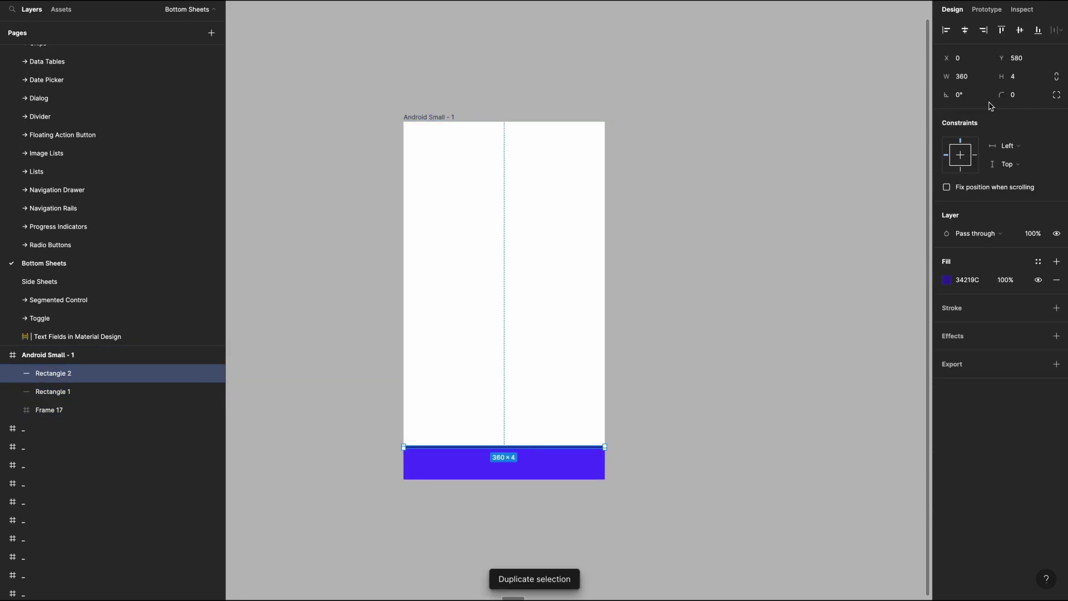
left_click(985, 73)
type("104")
key("Return")
left_click(1037, 268)
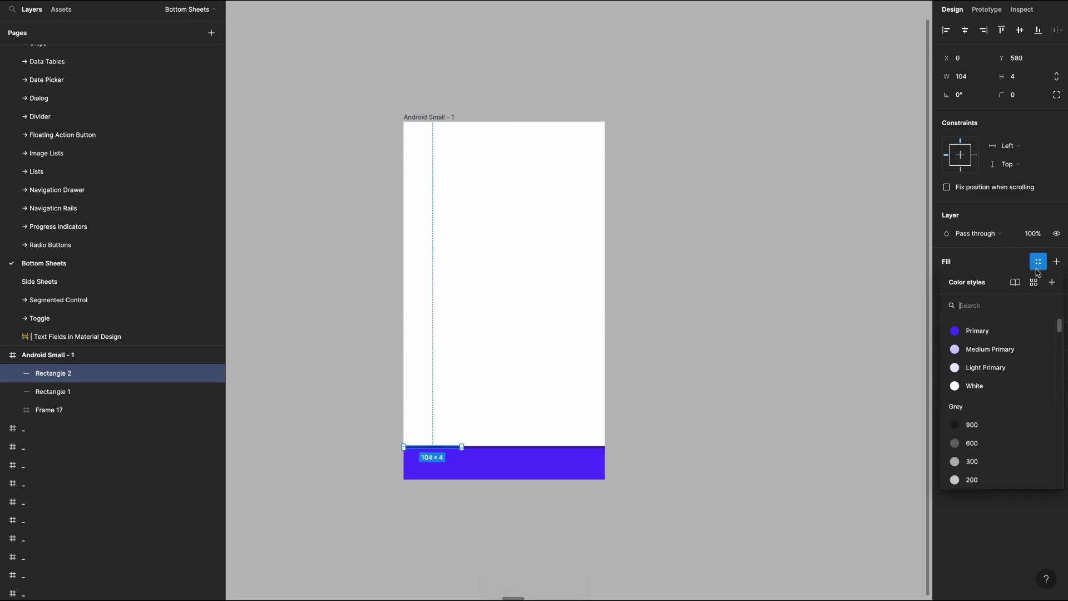
left_click(1039, 367)
left_click(736, 360)
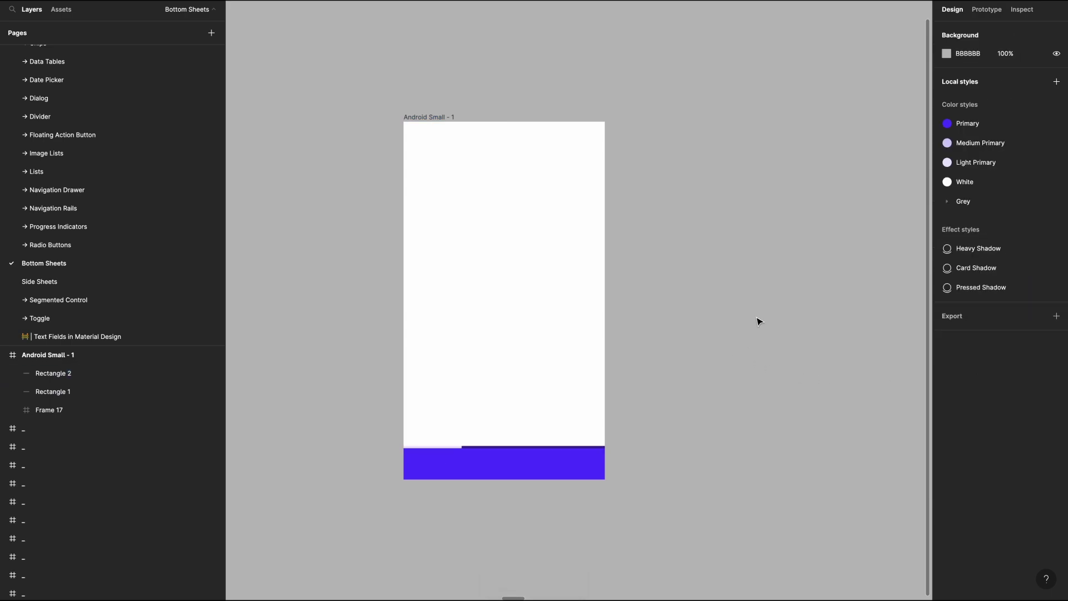
left_click_drag(255, 351, 765, 553)
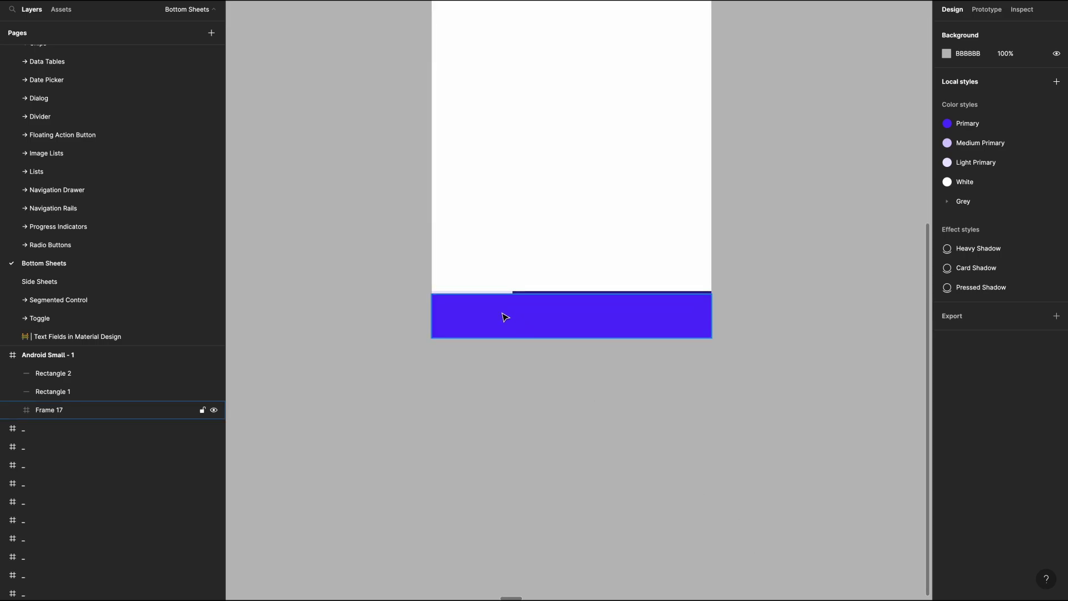
left_click(505, 317)
left_click(493, 250)
left_click(528, 293)
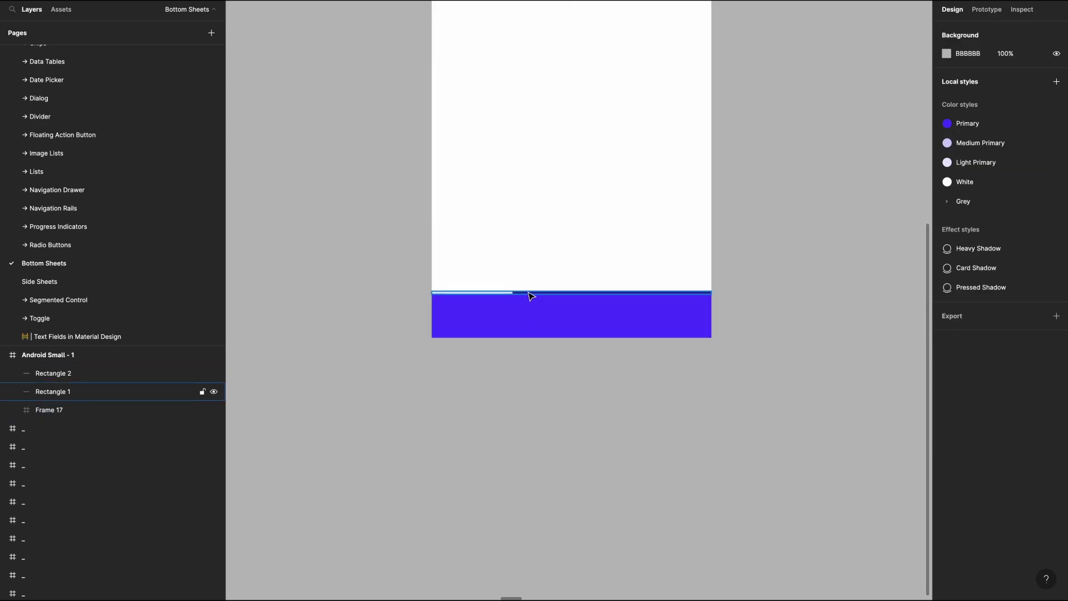
scroll(510, 295, "left", 7)
scroll(510, 296, "right", 7)
Draw a square inside the purple bar and set its size to 56 × 56.
left_click(546, 321)
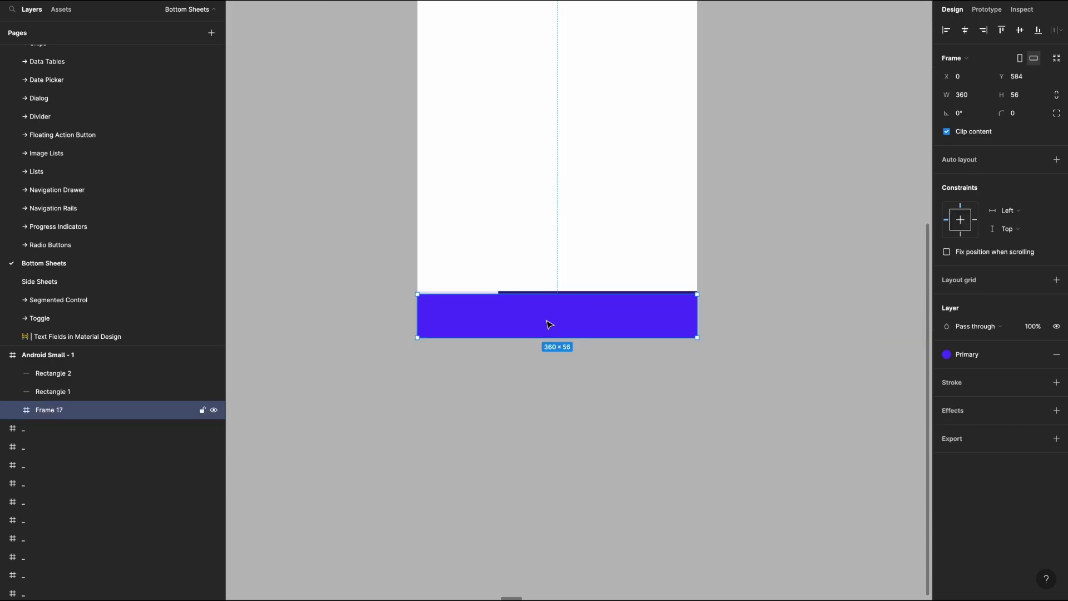
key("r")
left_click_drag(528, 312, 557, 342)
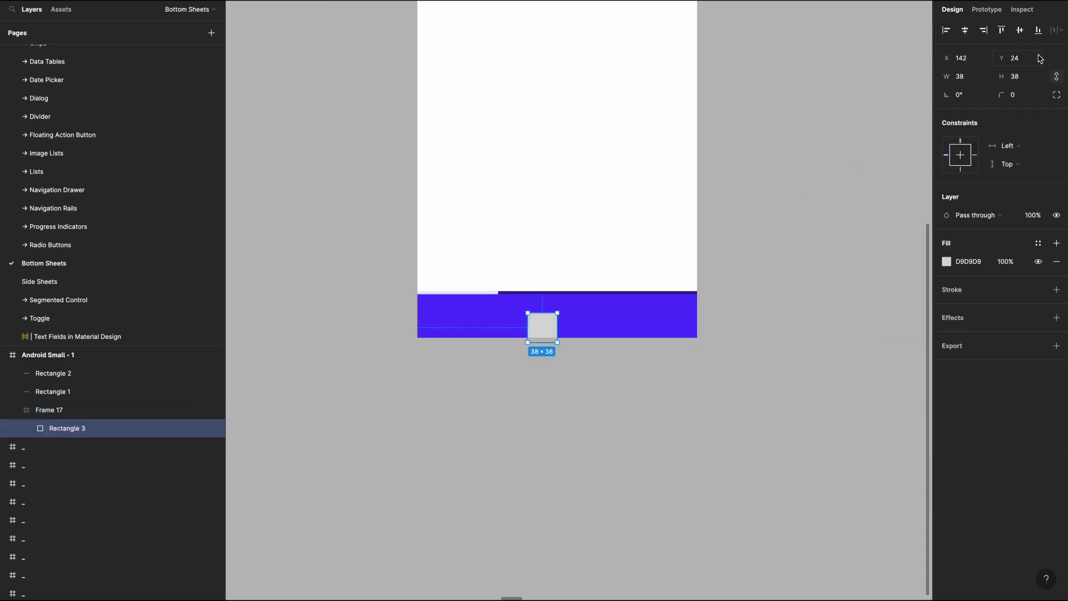
left_click(968, 72)
type("56")
key("Return")
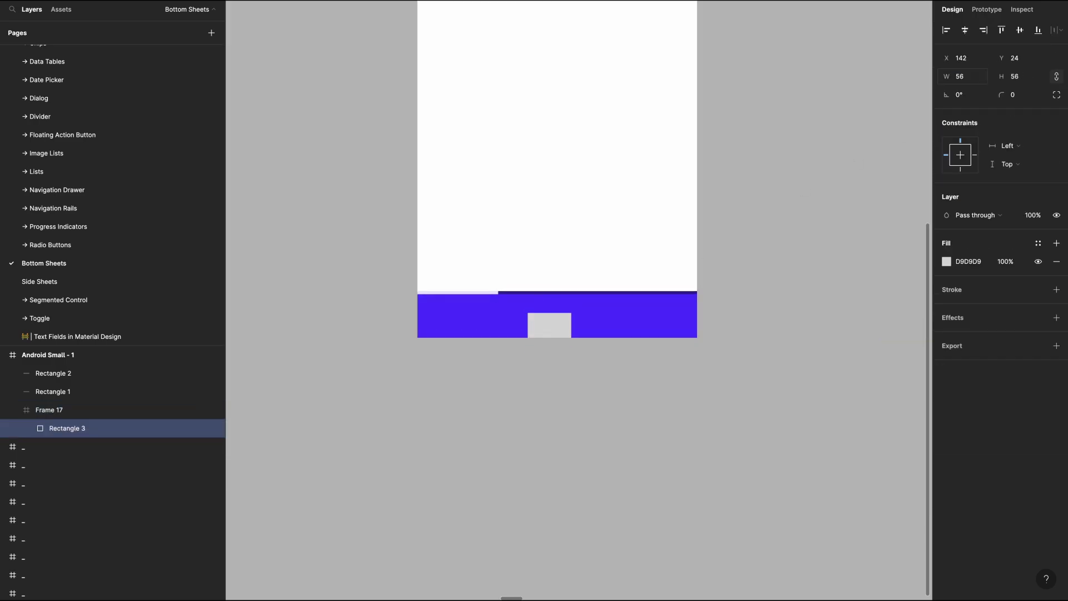
Align the square to the left and bottom edges of the purple bar and fill it with the horseshoe image.
left_click(946, 30)
left_click(1038, 30)
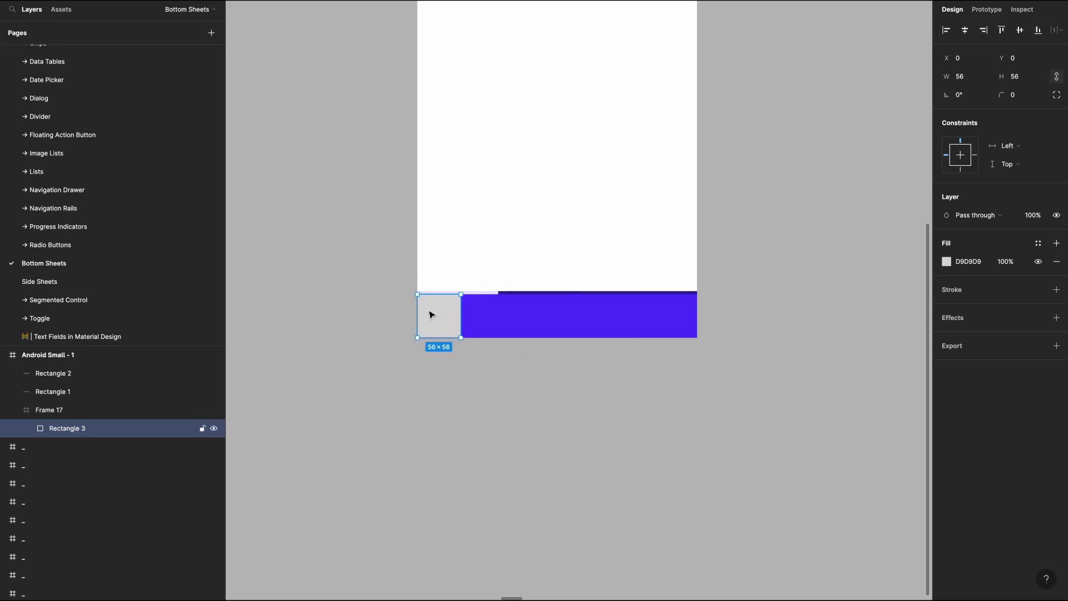
scroll(374, 272, "right", 5)
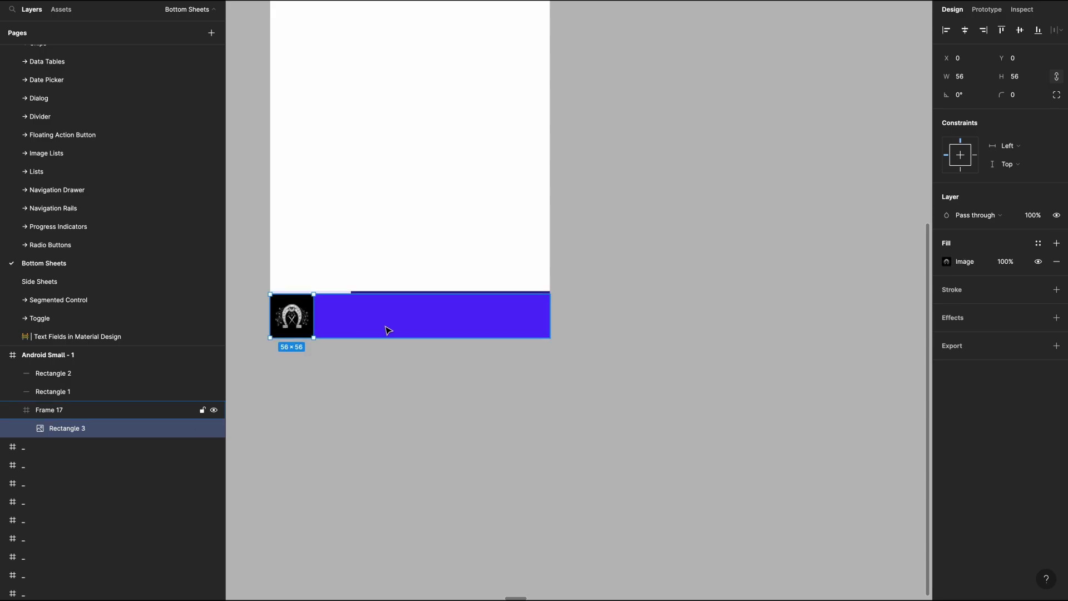
Start a text layer on the canvas below the Android frame and set its font to SF Pro Regular.
left_click(380, 384)
key("t")
left_click(377, 389)
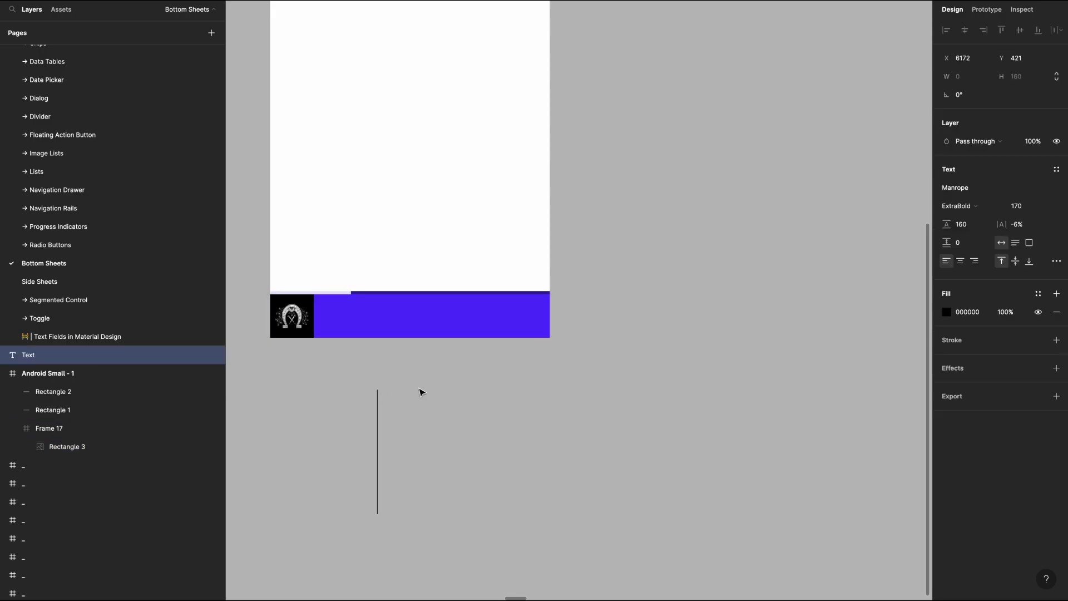
left_click(963, 187)
type("SF ")
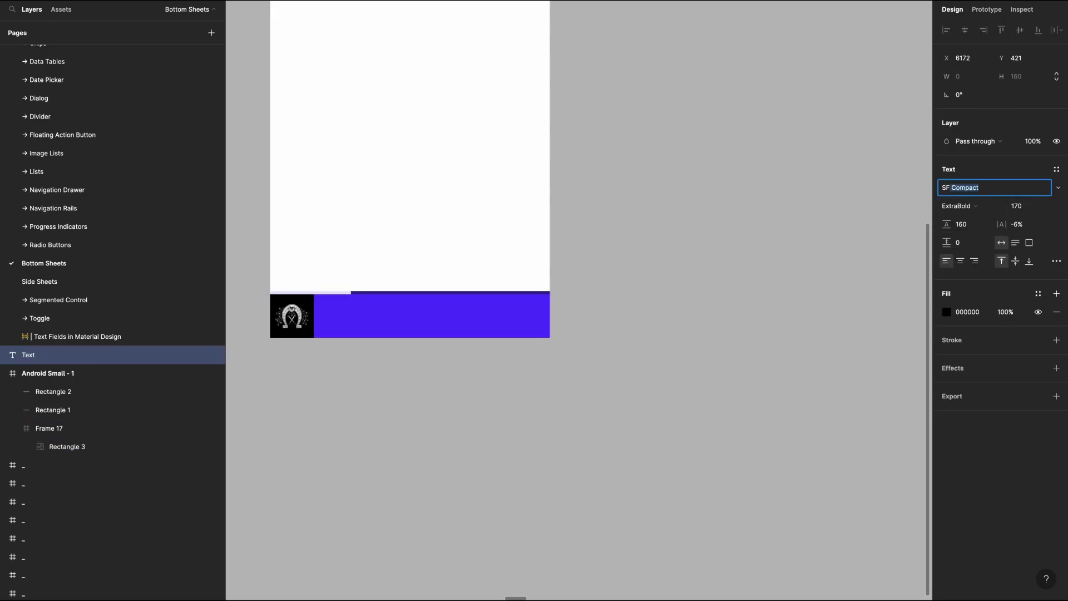
type("Pro")
key("Return")
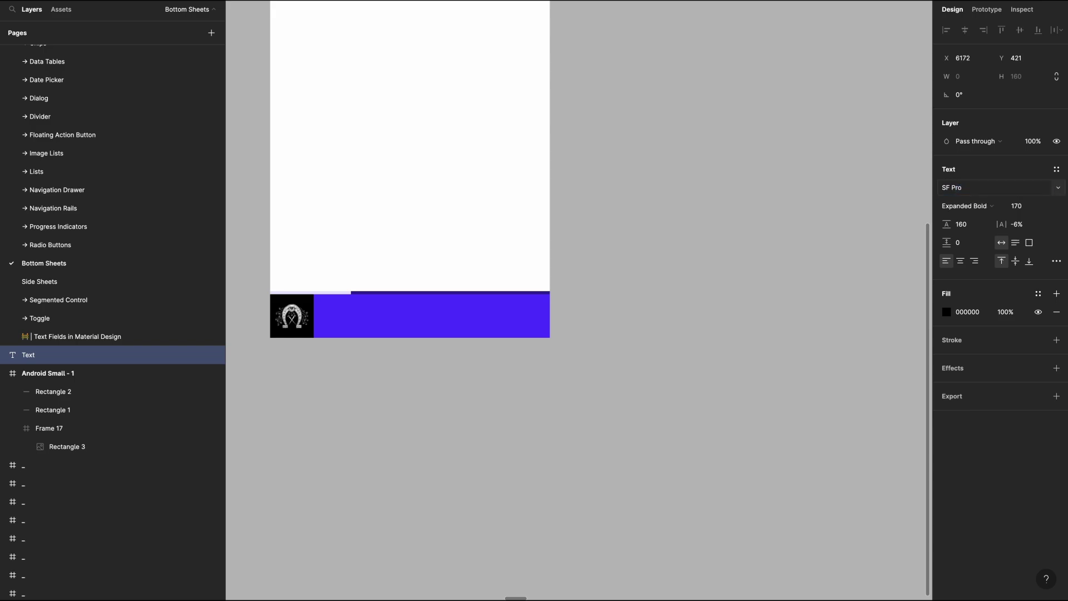
left_click(973, 210)
left_click(977, 57)
left_click(999, 209)
left_click(974, 175)
Set the text's font size to 15, line height to 20 and letter spacing to 0.
left_click(1025, 207)
type("15")
key("Tab")
type("2")
key("Tab")
type("0")
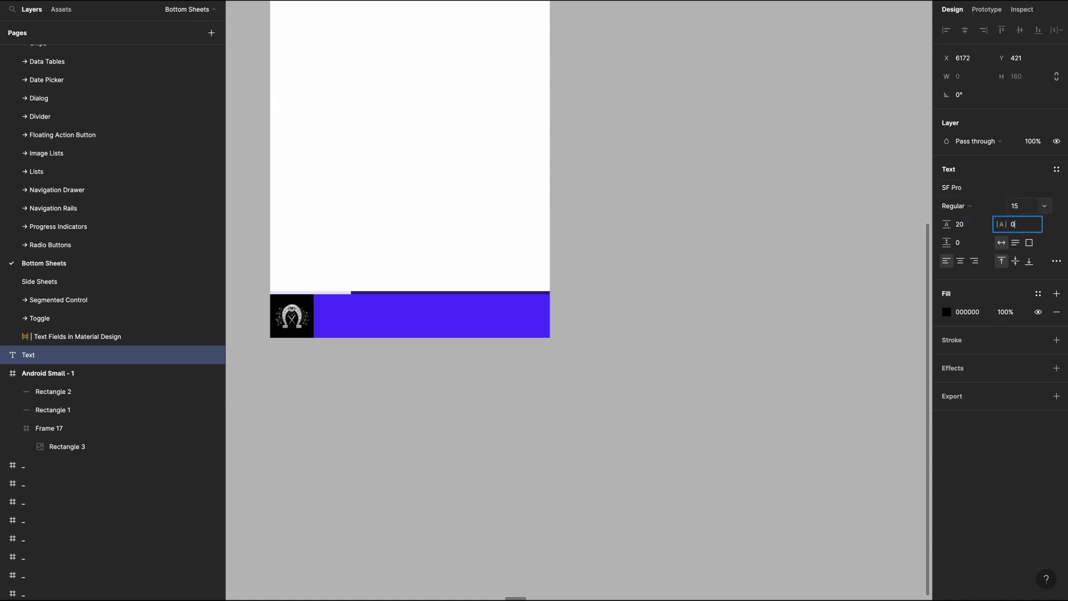
Enter "Goodbye Horses" in the new text layer below the Android frame and apply the White colour style to it.
key("Tab")
type("Go")
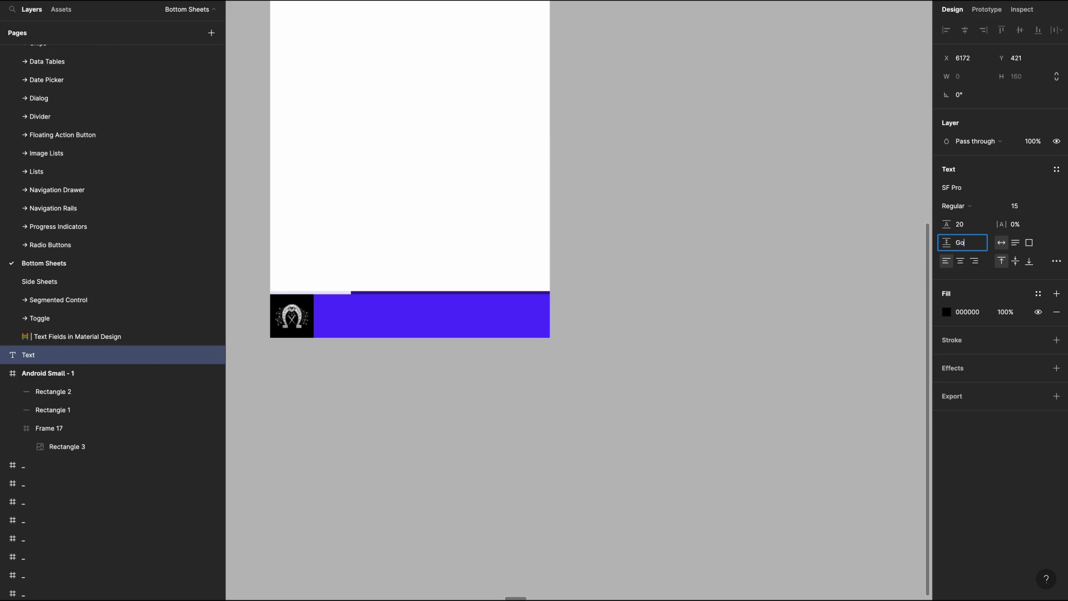
key("Escape")
type("Good")
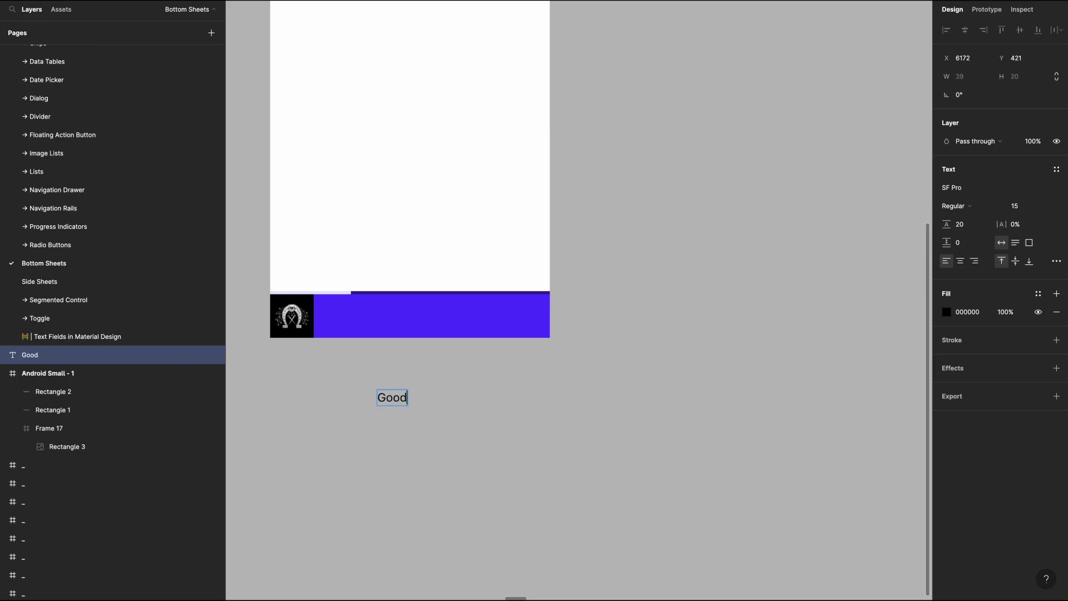
type("bye Horses")
key("Escape")
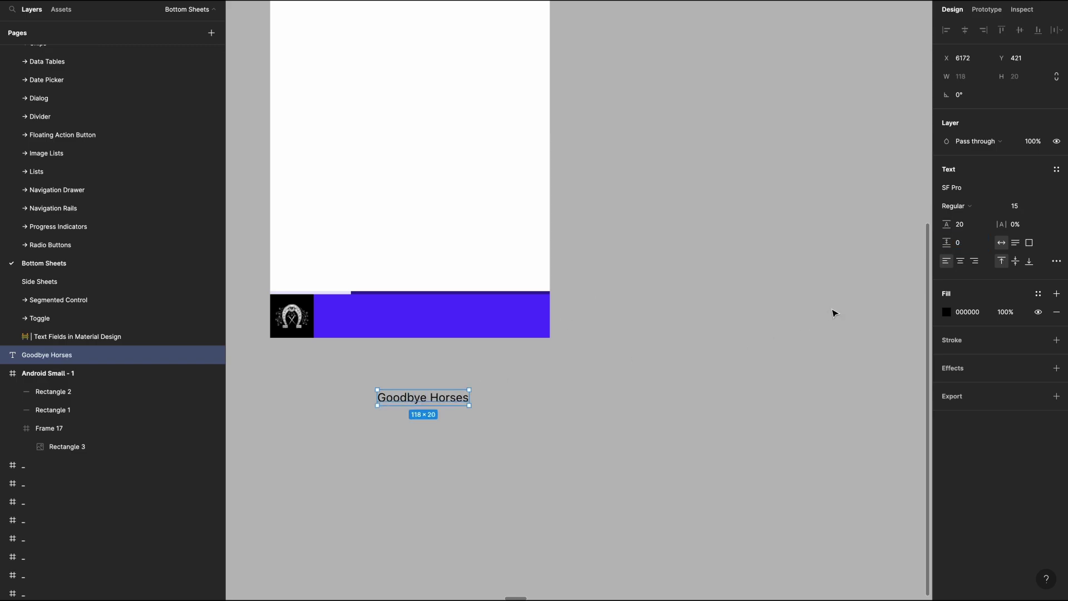
left_click(1033, 299)
left_click(973, 418)
Try the Medium weight with -1% letter spacing on the "Goodbye Horses" text, and undo it.
left_click(956, 205)
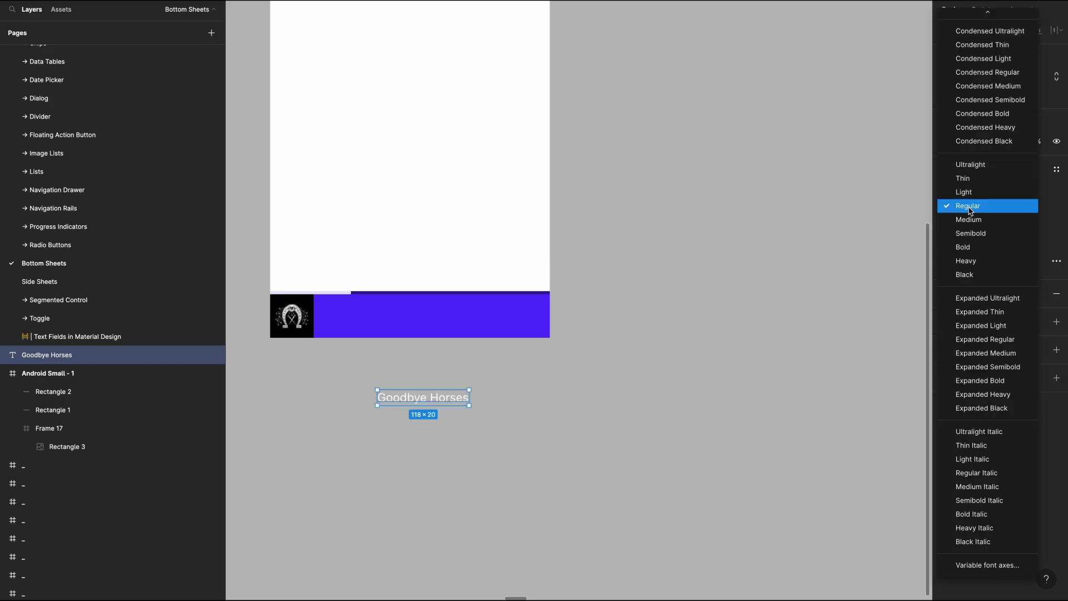
left_click(972, 223)
left_click(1016, 224)
type("-1")
key("Return")
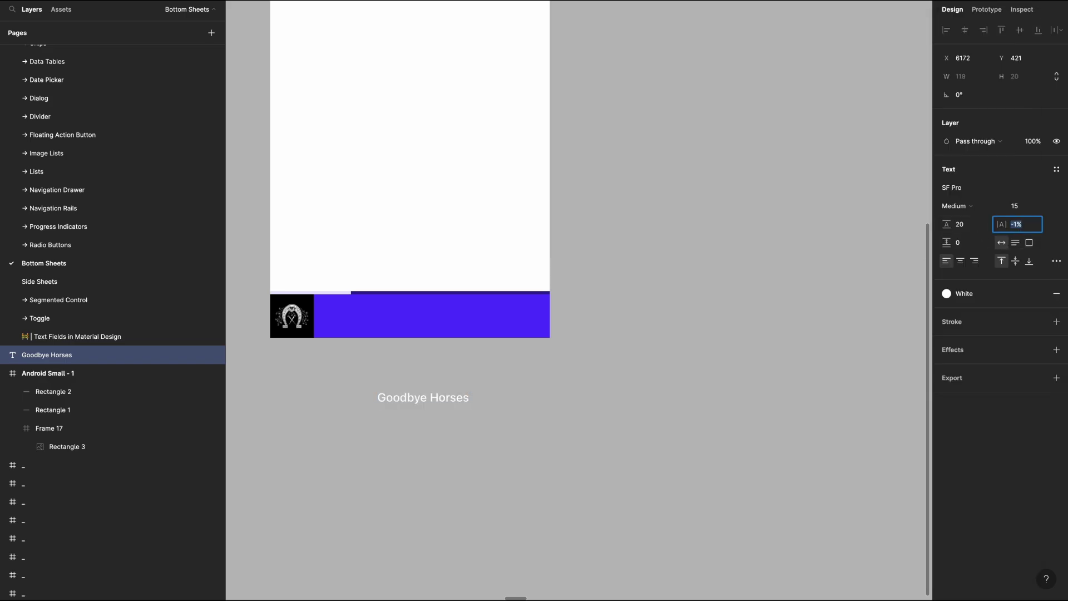
key("super+z")
key("super+z")
Set the title's letter spacing to -2% and place it vertically centred in the purple bar, directly beside the cover image.
key("Down")
key("Down")
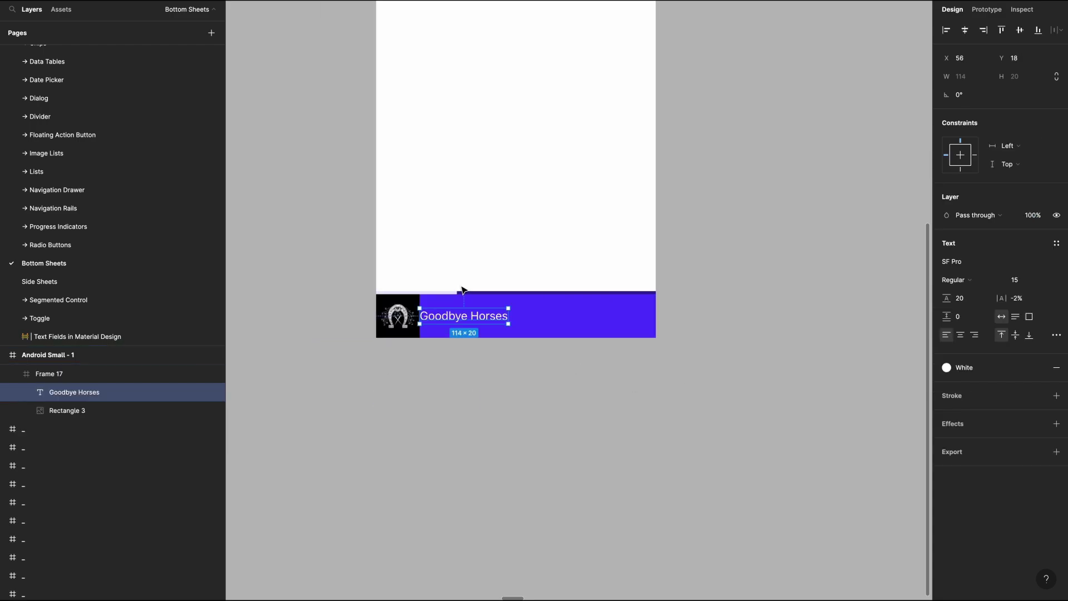
key("alt")
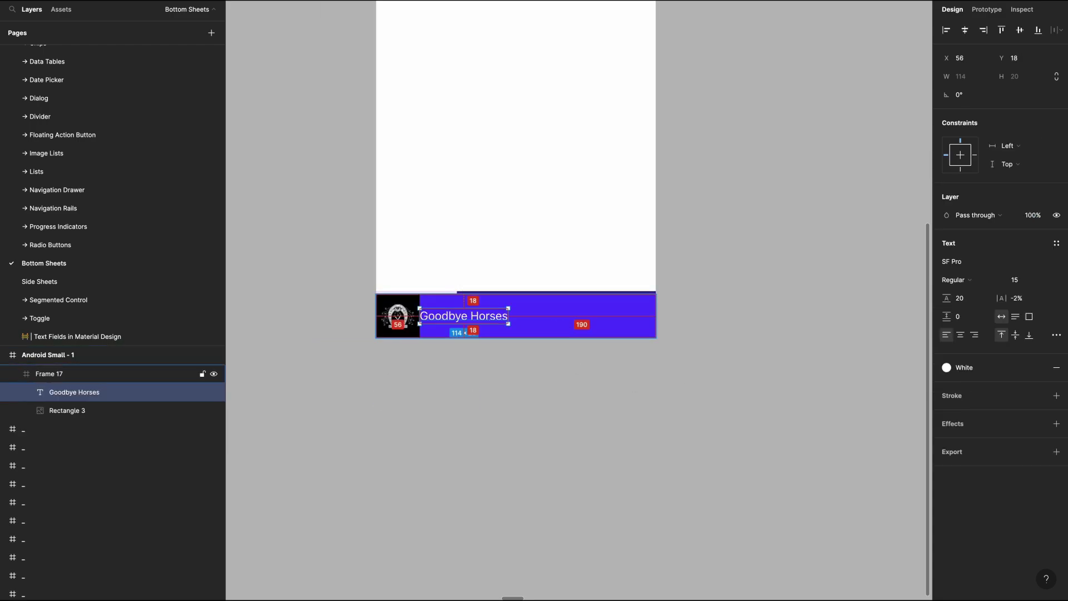
Nudge the "Goodbye Horses" title away from the cover image to X 72.
key("Right")
key("Right")
key("Right")
key("Right")
key("Right")
key("Right")
key("Right")
key("Right")
key("Right")
key("Right")
key("Right")
key("Right")
key("Right")
key("Right")
key("Right")
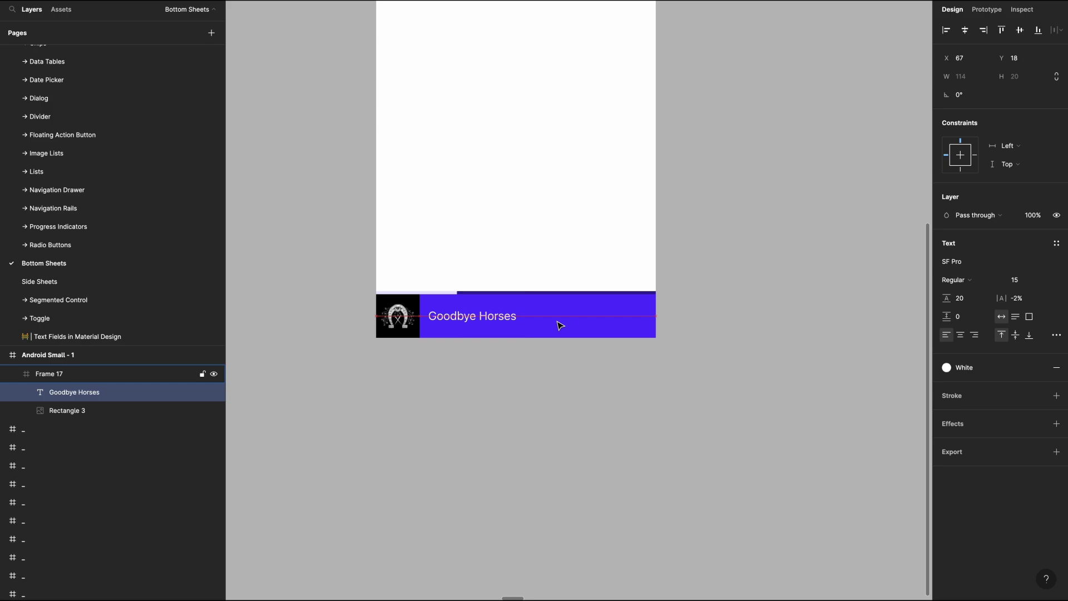
key("Right")
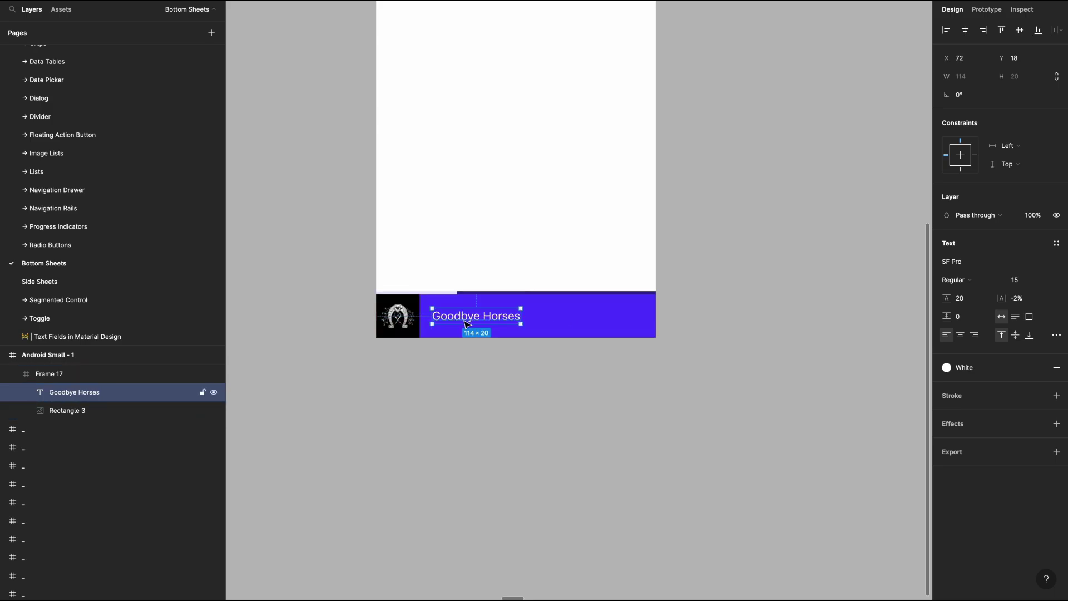
Duplicate the title further along the purple bar and change the copy's text to "1:07".
left_click_drag(466, 324, 570, 323)
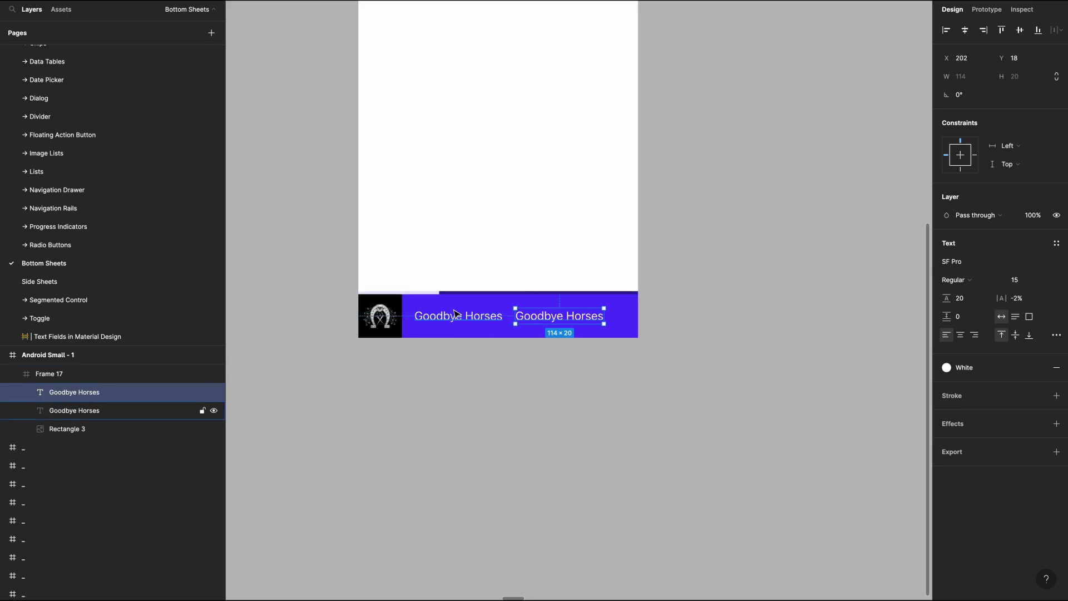
double_click(572, 317)
type("1:")
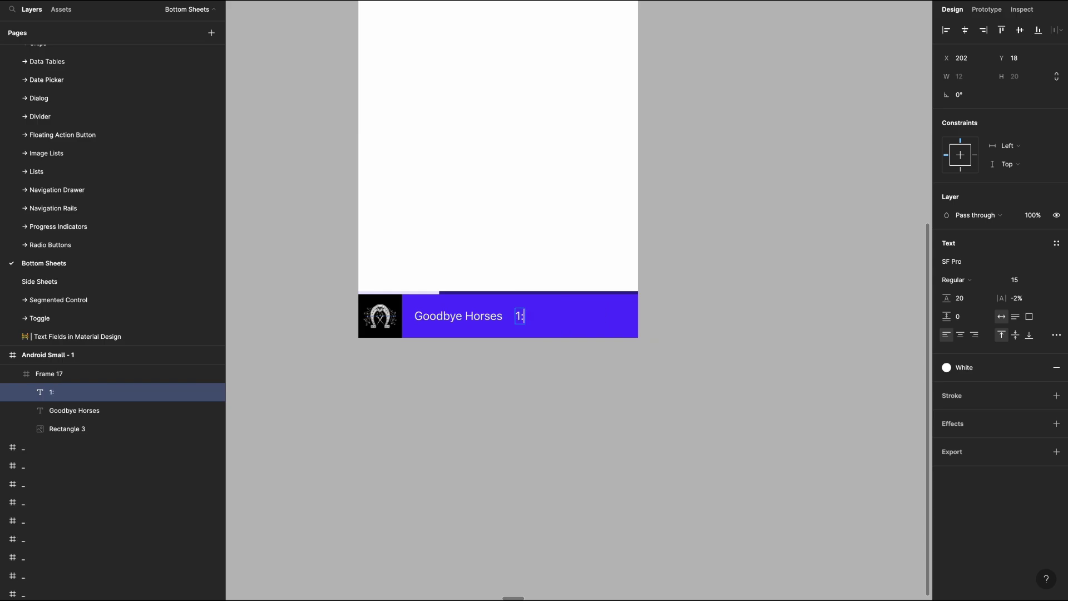
type("07")
key("Escape")
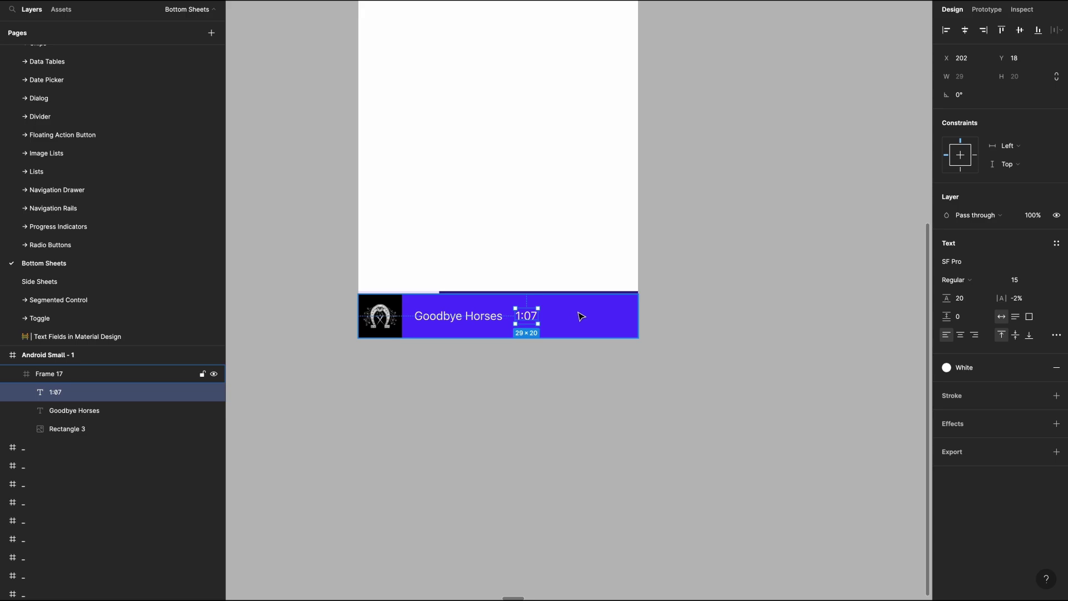
Shift the "1:07" text further from the title and set its text box width to 40.
left_click_drag(539, 319, 565, 321)
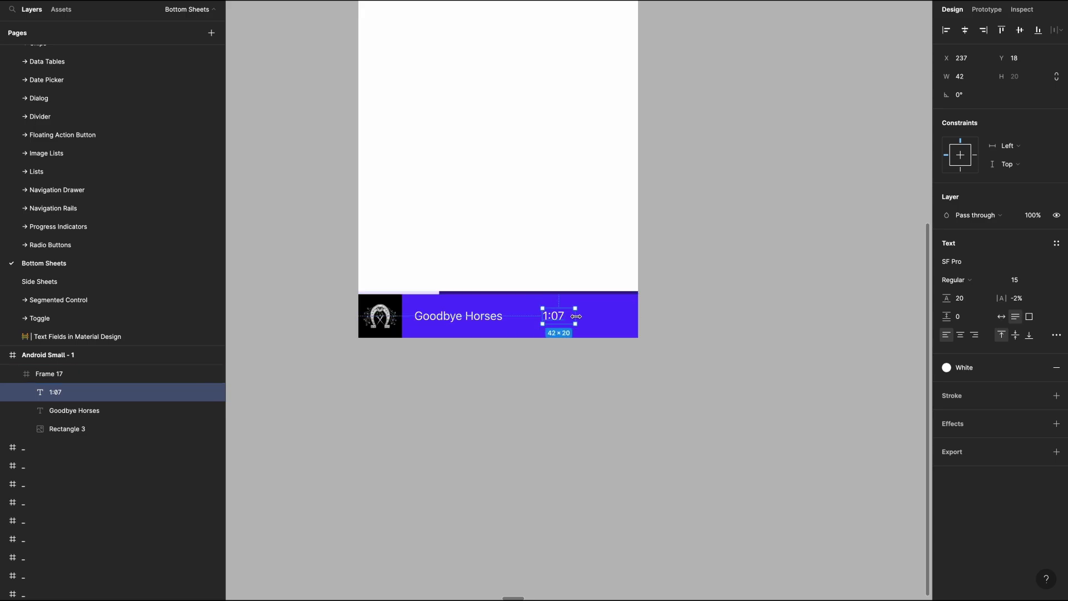
left_click_drag(565, 318, 571, 318)
left_click(960, 78)
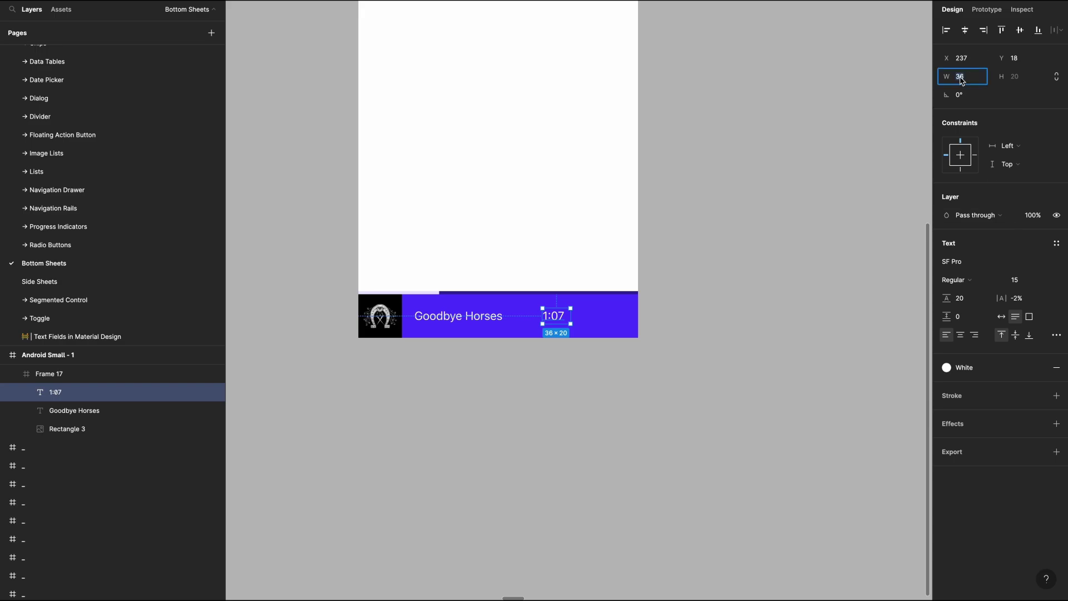
type("40")
key("Return")
Duplicate the "1:07" text beside it at X 312 and change the copy's text to "pause".
left_click_drag(557, 316, 623, 323)
key("Tab")
left_click(574, 320)
key("Return")
type("p")
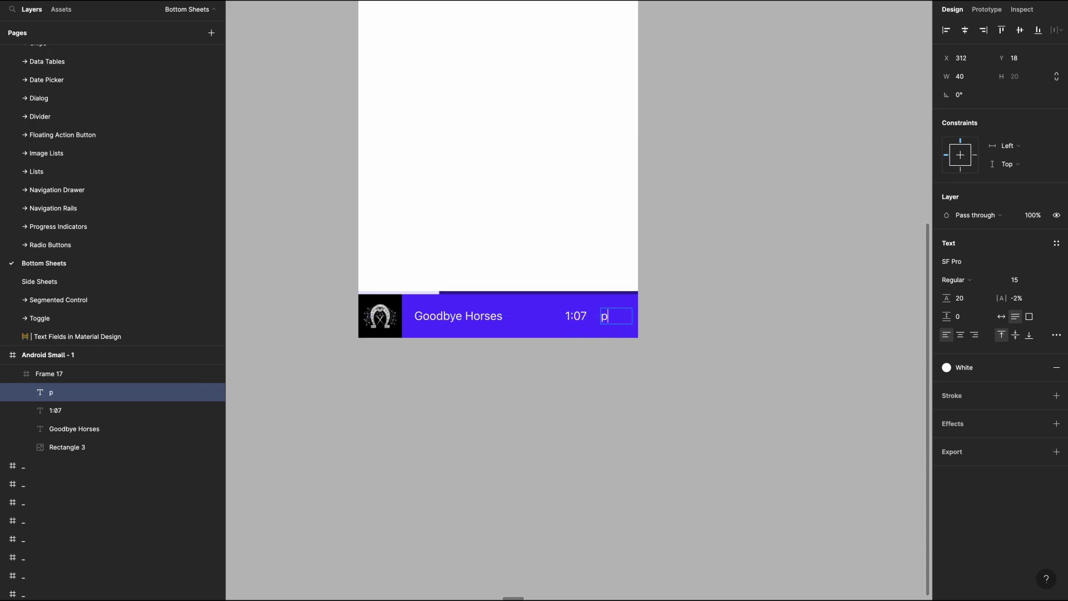
type("ause")
key("Escape")
Change the "pause" text's font to Font Awesome 6 Pro.
left_click(959, 260)
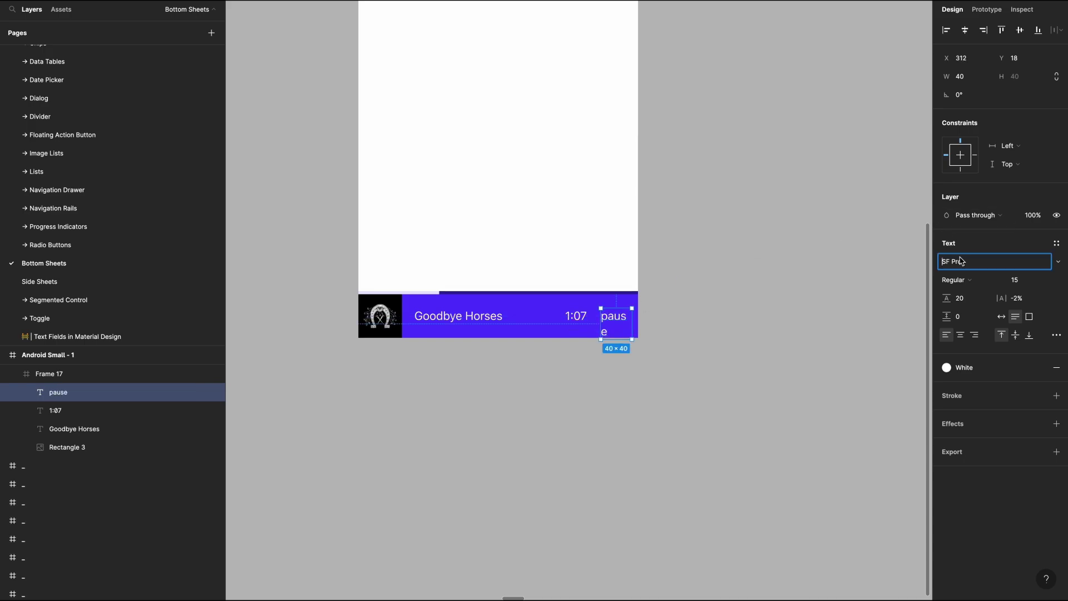
type("Font")
left_click(1058, 262)
left_click(1001, 329)
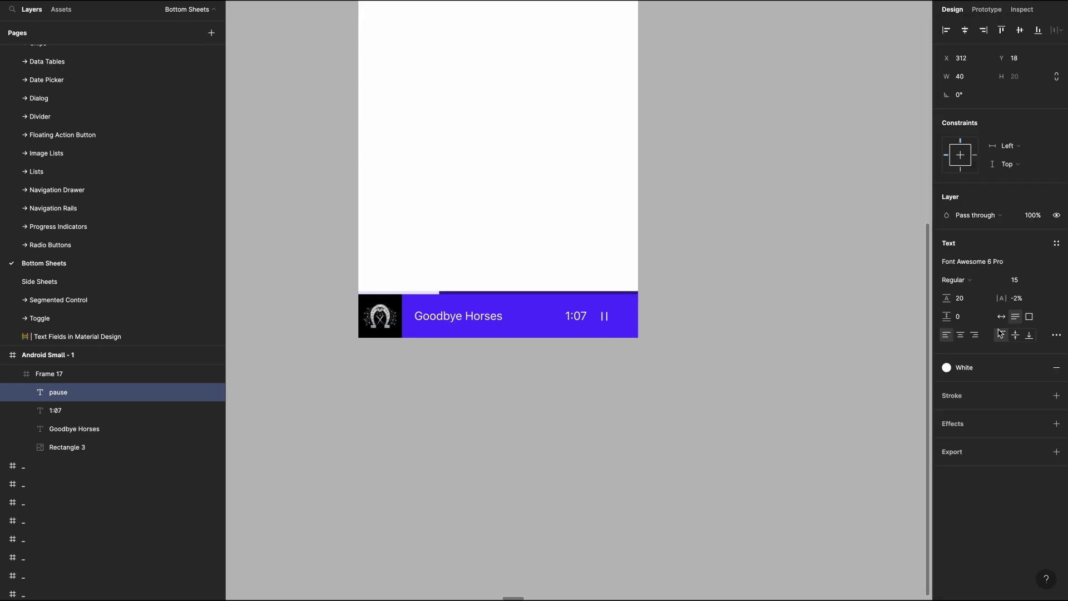
Change the pause icon's text to "pause-circle".
left_click(492, 359)
double_click(608, 314)
double_click(610, 315)
type("-circle")
key("Escape")
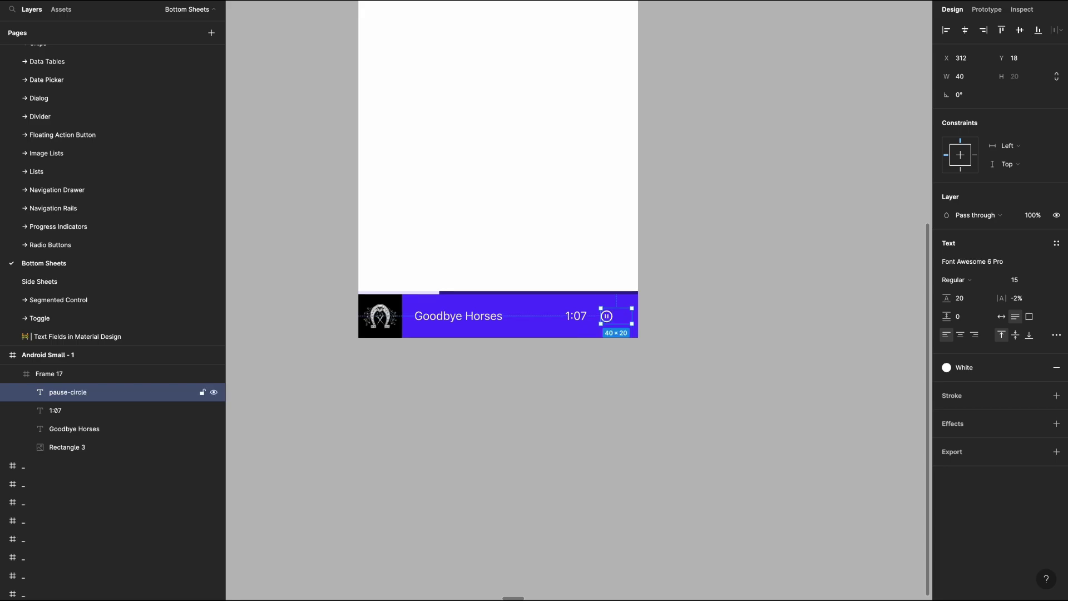
Set the pause-circle icon's text box width to 20 and centre its text horizontally.
left_click(981, 76)
key("Return")
left_click(965, 334)
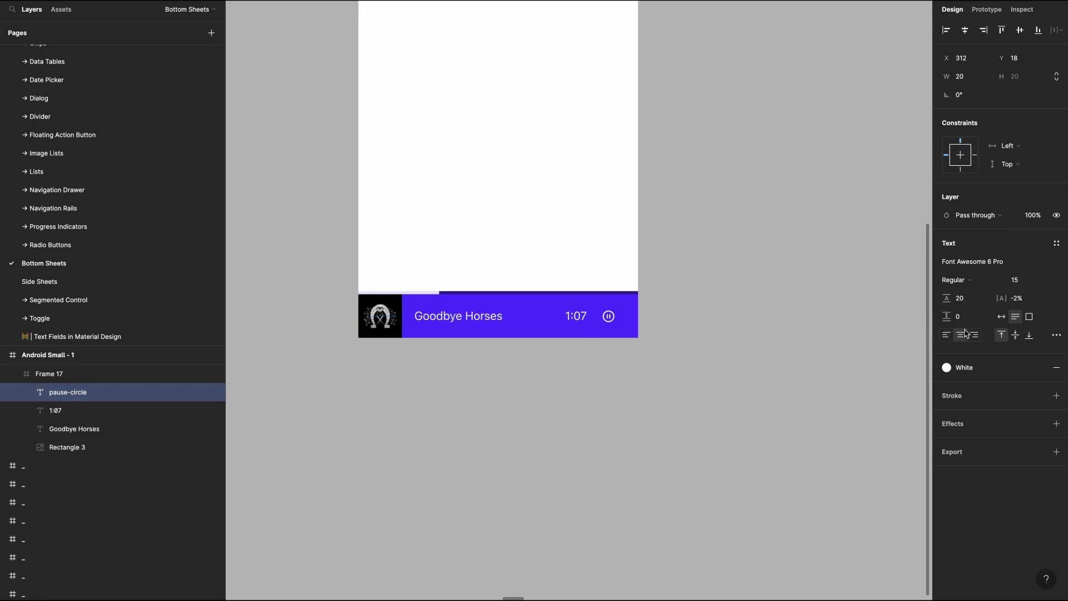
Space "1:07" and the pause icon 8 px apart and move both towards the bar's end, with "1:07" at X 276.
left_click(573, 316)
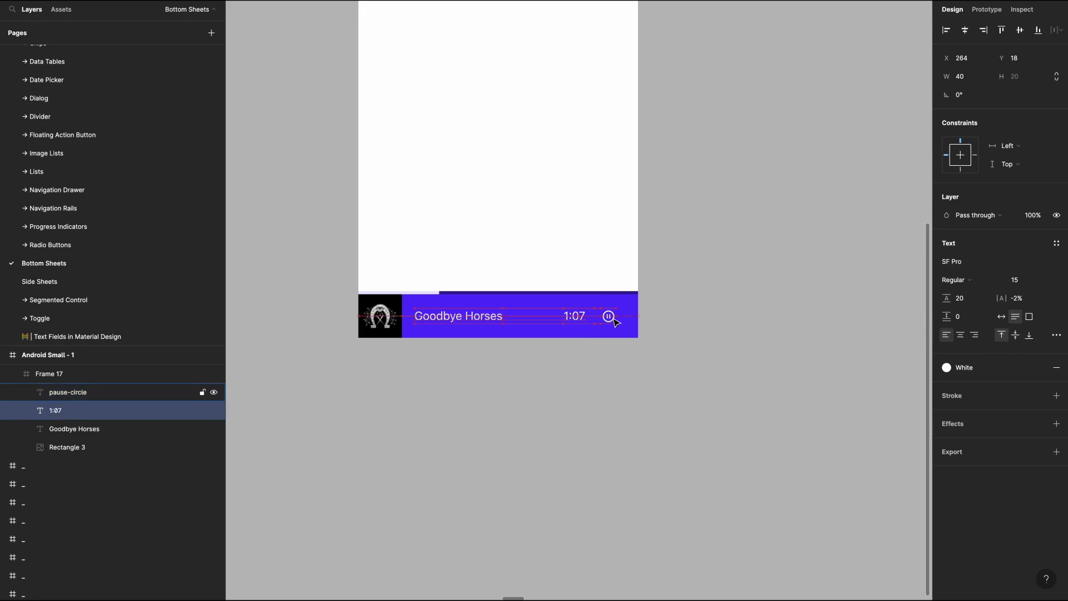
left_click(609, 317, "shift")
scroll(629, 303, "left", 2)
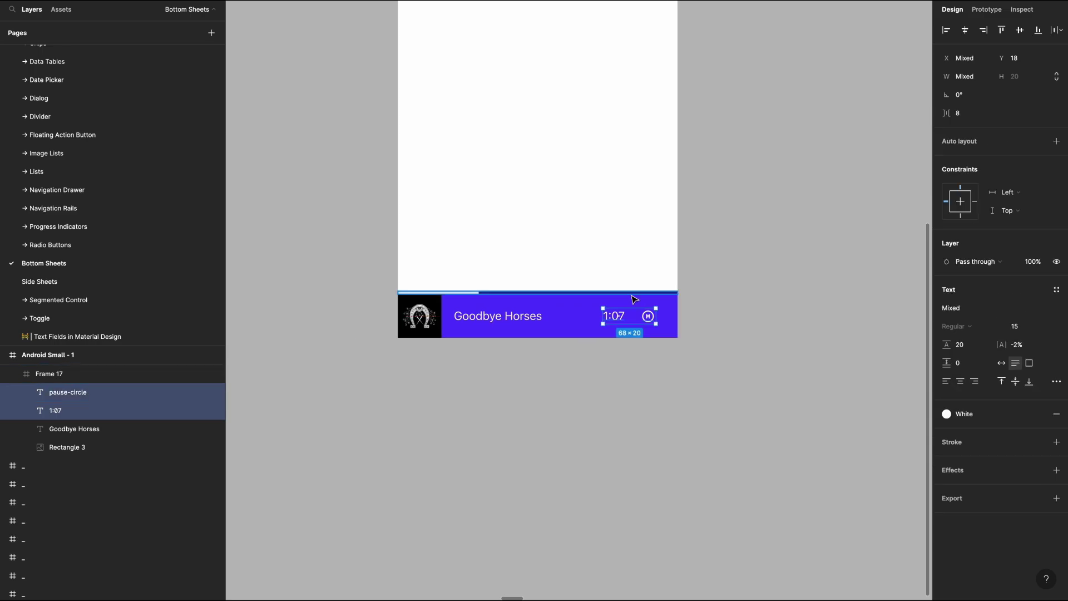
left_click(627, 364)
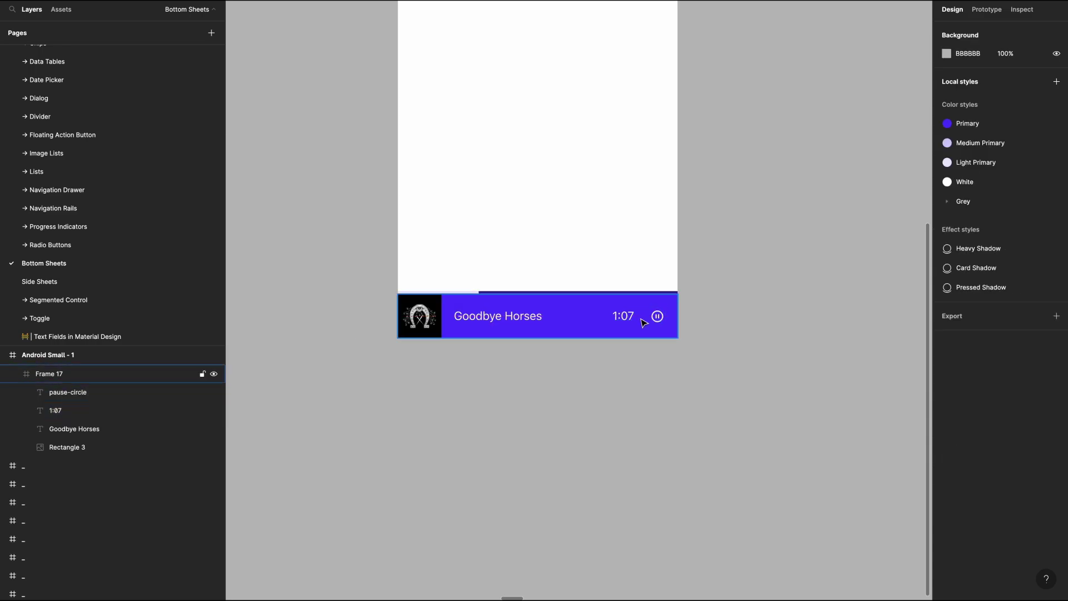
Widen the title's text box to end 8 px before "1:07", and wrap title, time and pause icon in an auto layout.
left_click(535, 316)
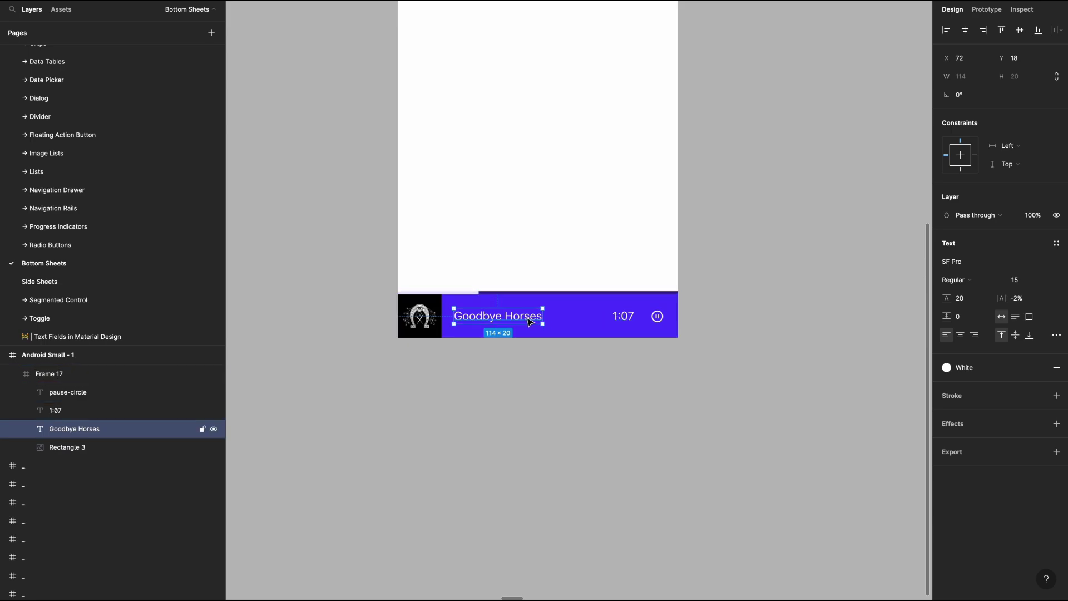
left_click_drag(543, 316, 601, 316)
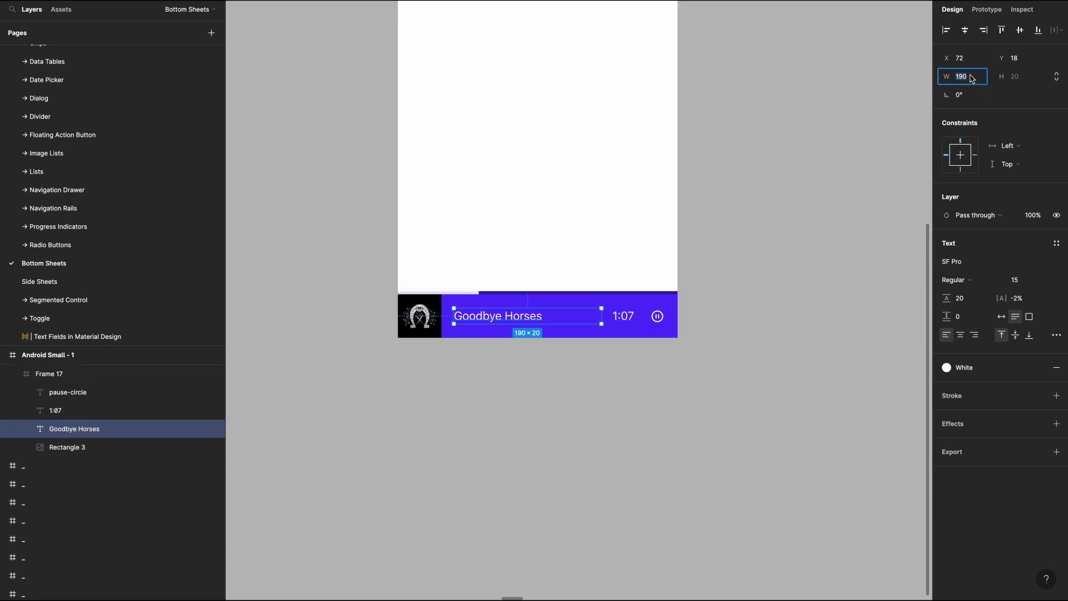
left_click(636, 319)
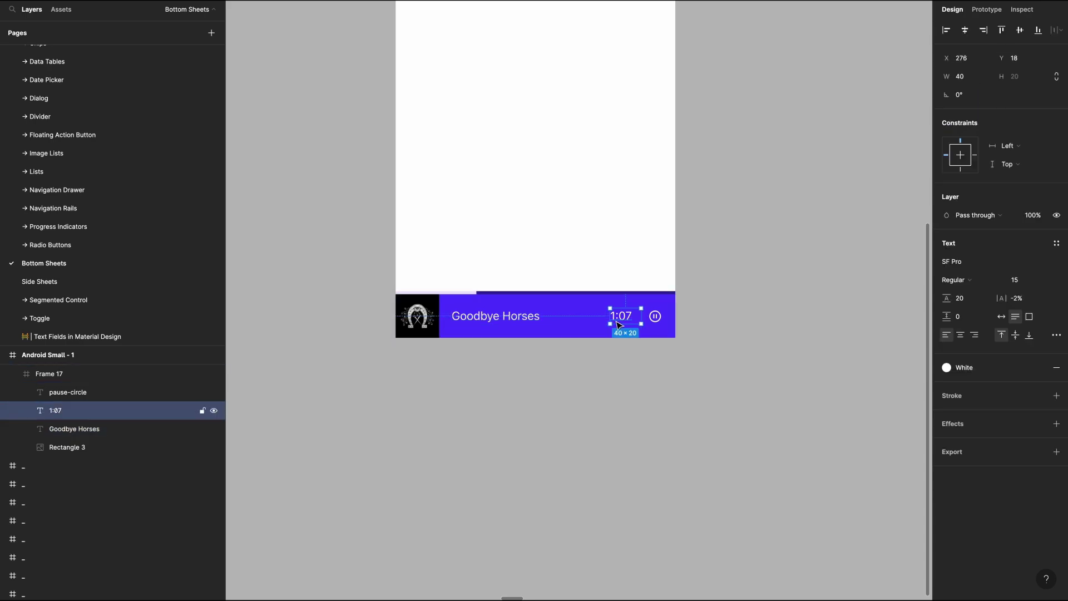
key("alt")
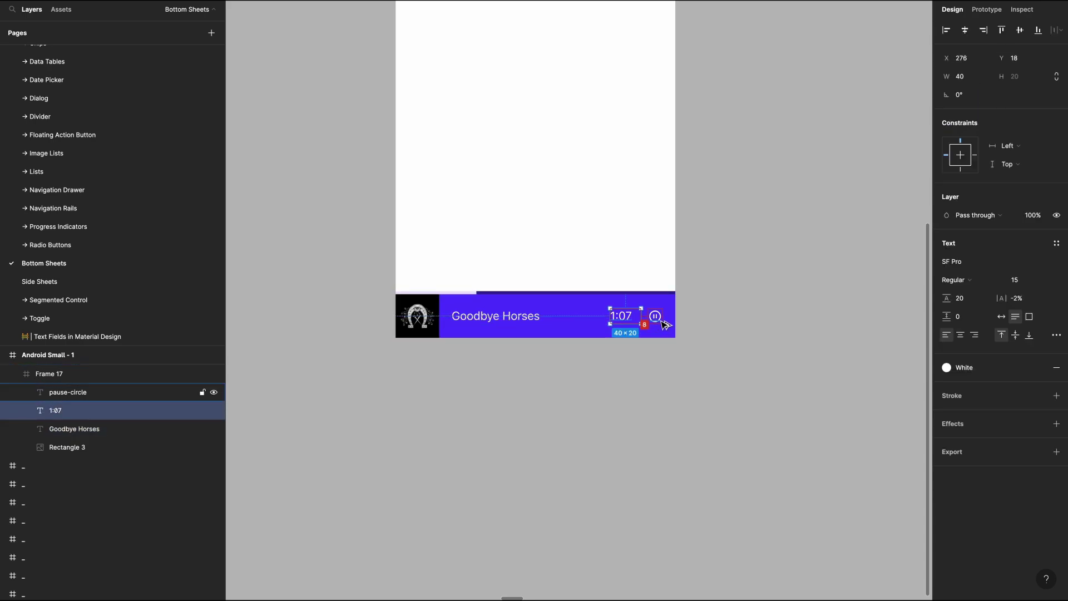
left_click(541, 321, "shift")
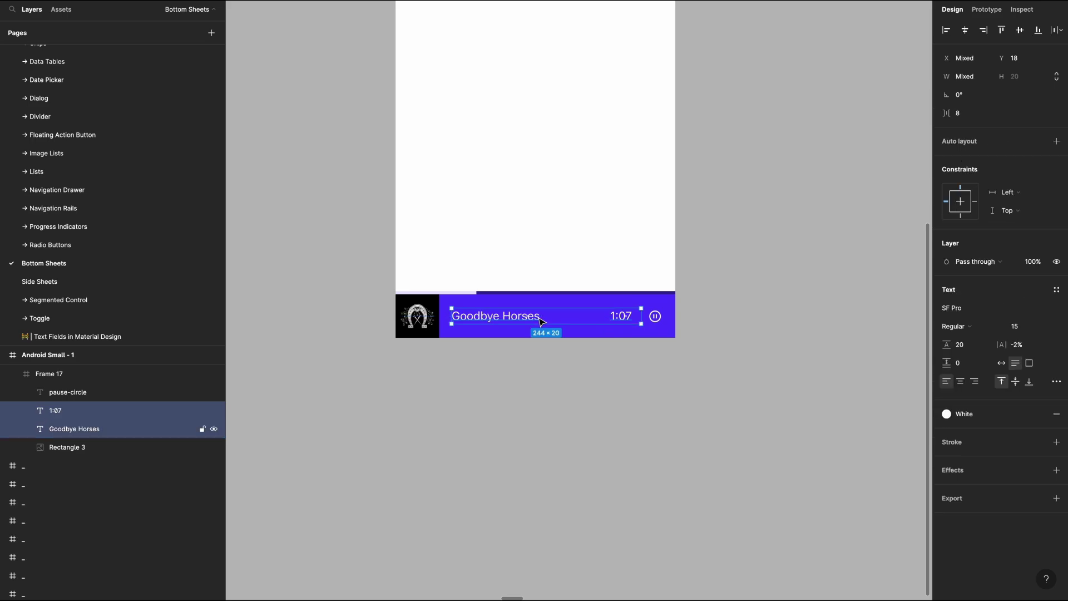
left_click(655, 316, "shift")
key("shift+a")
left_click(593, 401)
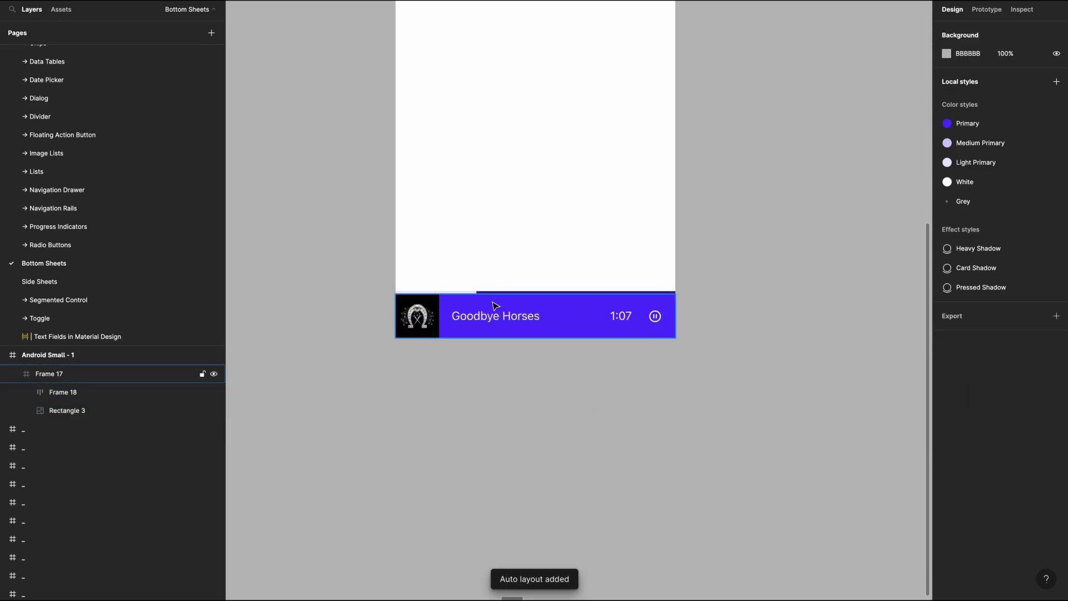
Frame the player bar together with its two progress strips and rename the frame "bottom sheet".
left_click(492, 318)
key("super+a")
key("ctrl+alt+g")
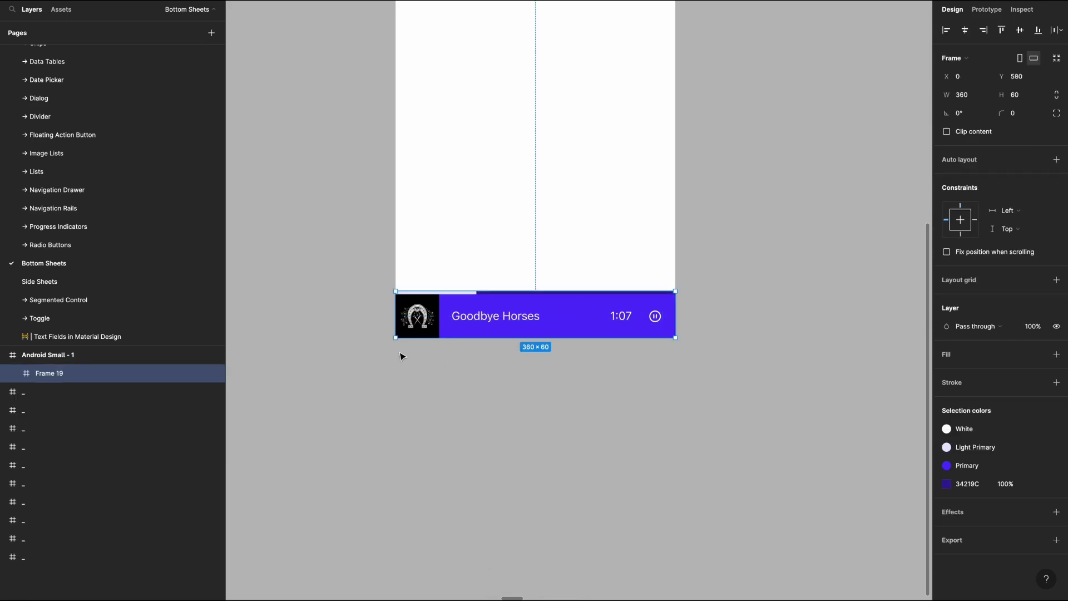
double_click(44, 377)
type("bo")
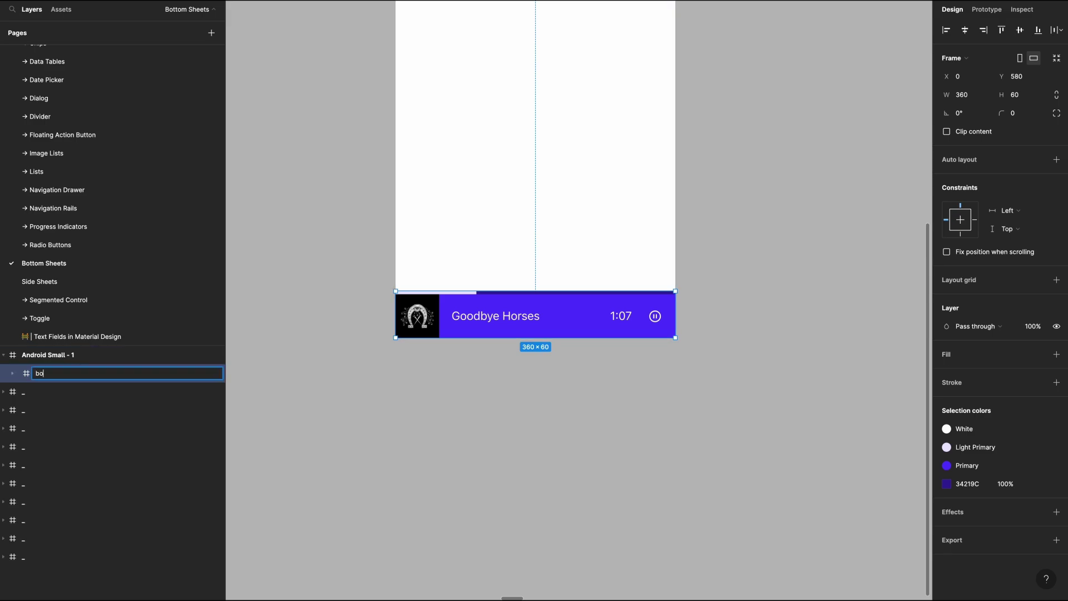
type("ttom sheet")
key("Return")
Move the "bottom sheet" frame out below the Android frame and turn it into a component.
left_click_drag(489, 341, 488, 492)
key("ctrl+alt+k")
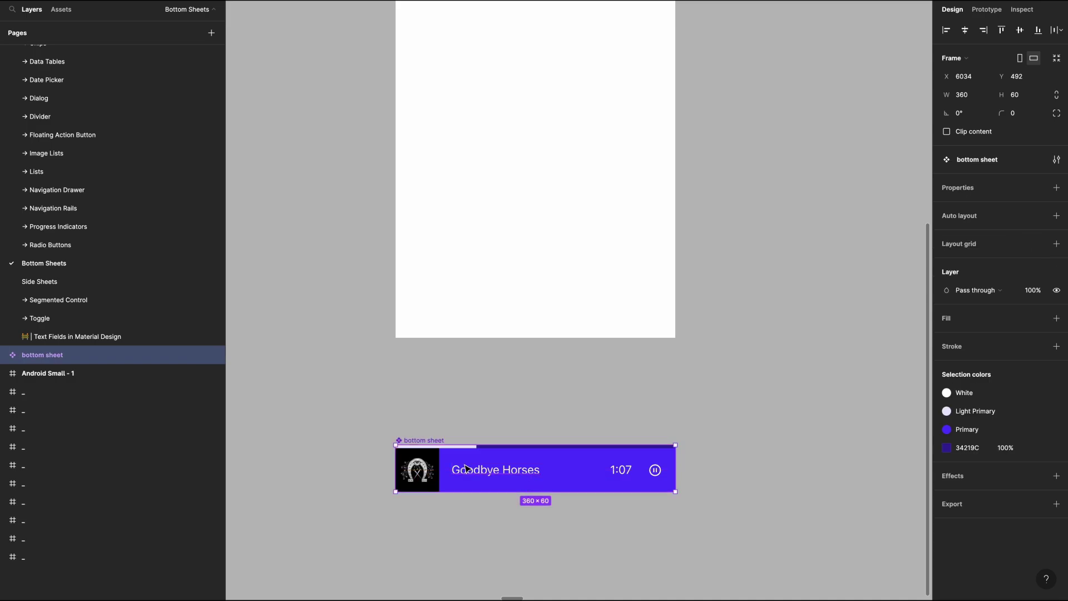
key("Escape")
scroll(491, 276, "down", 3)
Set the horizontal constraint of the light progress strip, Rectangle 2, in the bottom sheet component to Scale.
left_click(420, 318)
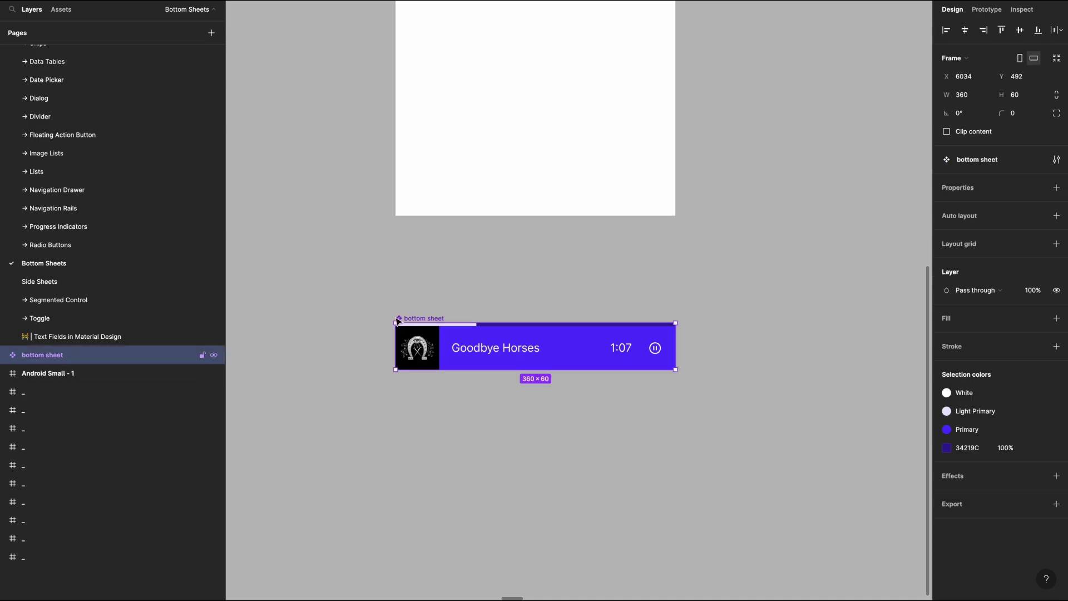
left_click(3, 354)
left_click(33, 373)
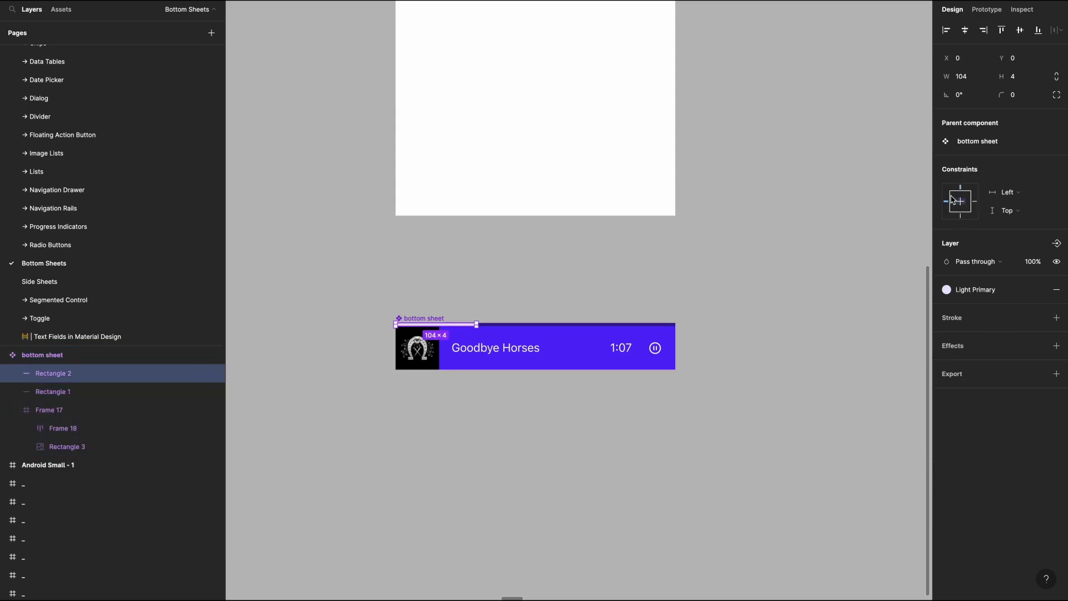
left_click(1010, 202)
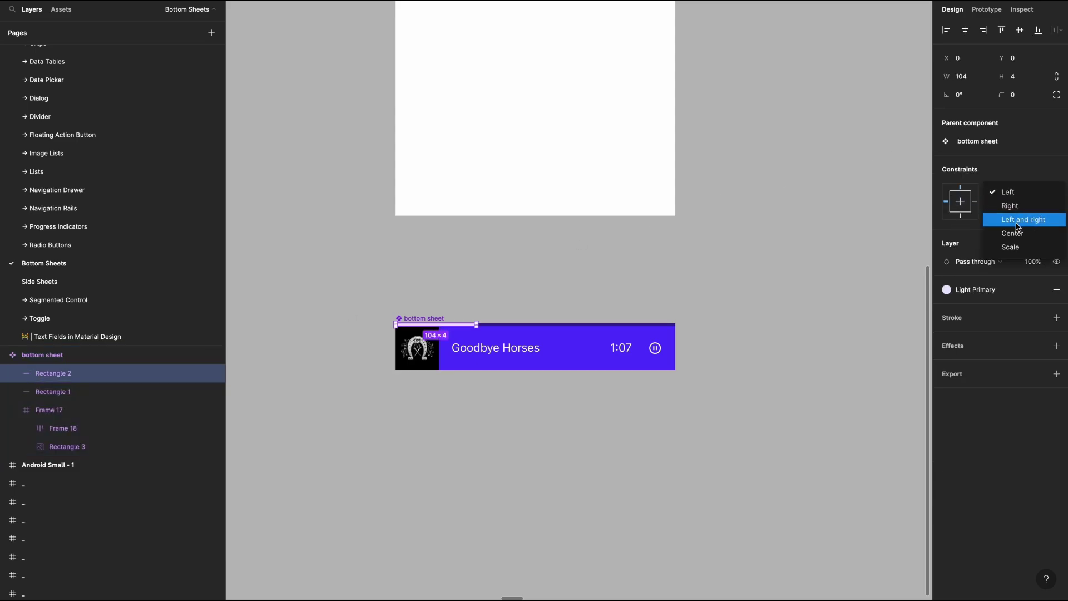
left_click(1009, 243)
key("Tab")
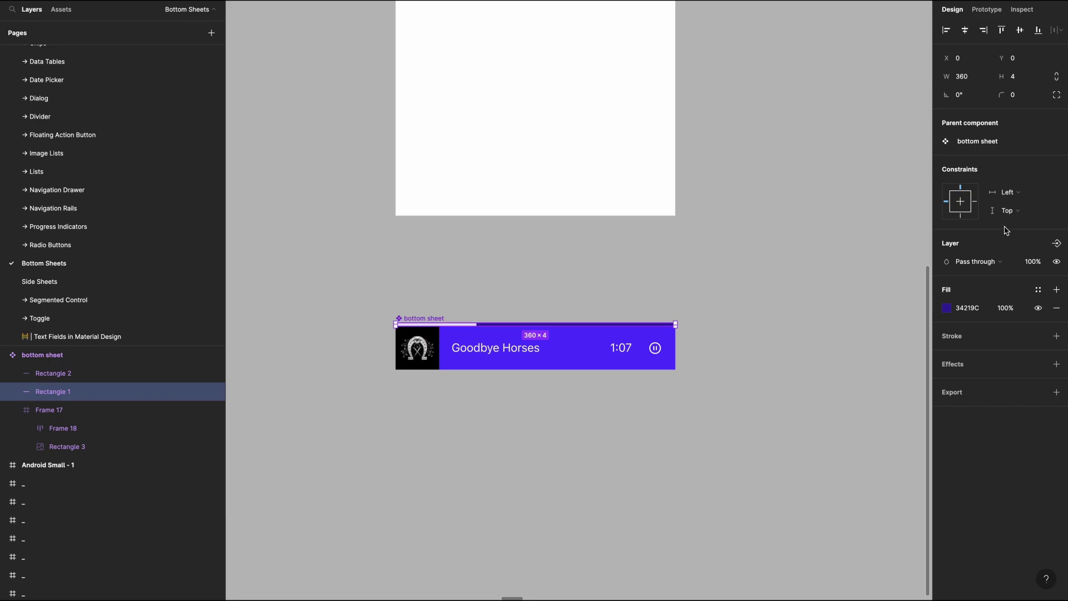
Set the horizontal constraints of the dark progress strip, Rectangle 1, and the player bar, Frame 17, to Scale.
left_click(1009, 192)
left_click(1010, 246)
key("Tab")
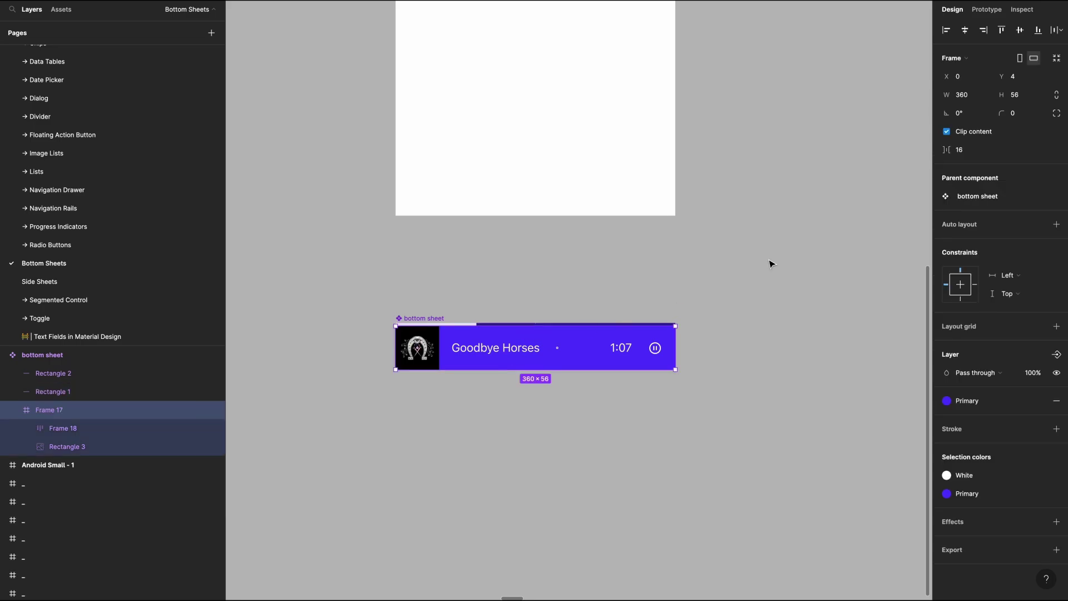
left_click(1007, 275)
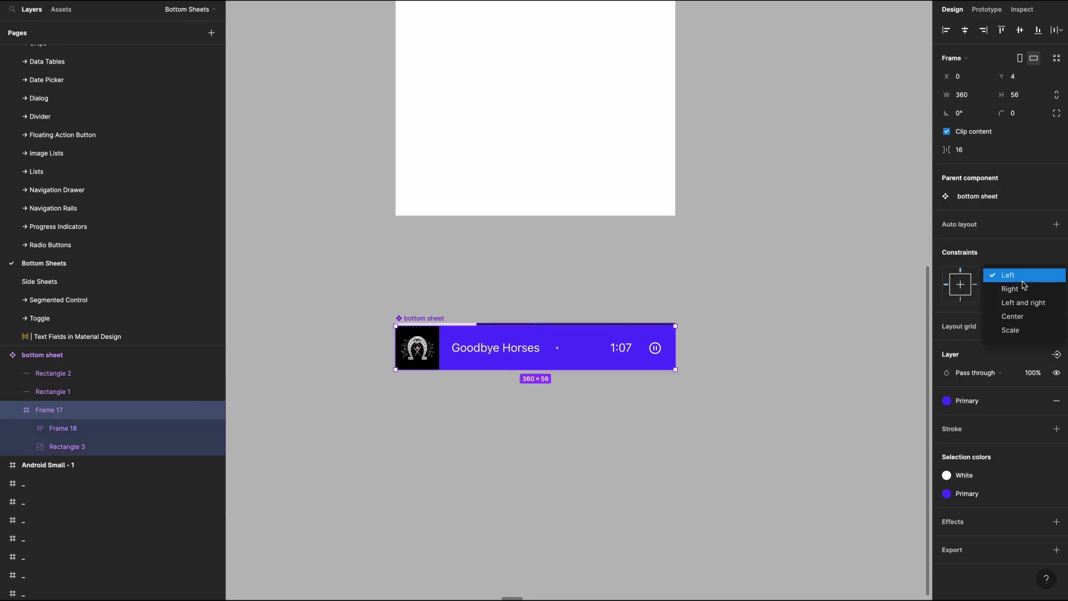
left_click(1009, 326)
Ungroup the auto layout around title, time and pause icon, and wrap the album cover and "Goodbye Horses" title in a new auto layout.
left_click(418, 342)
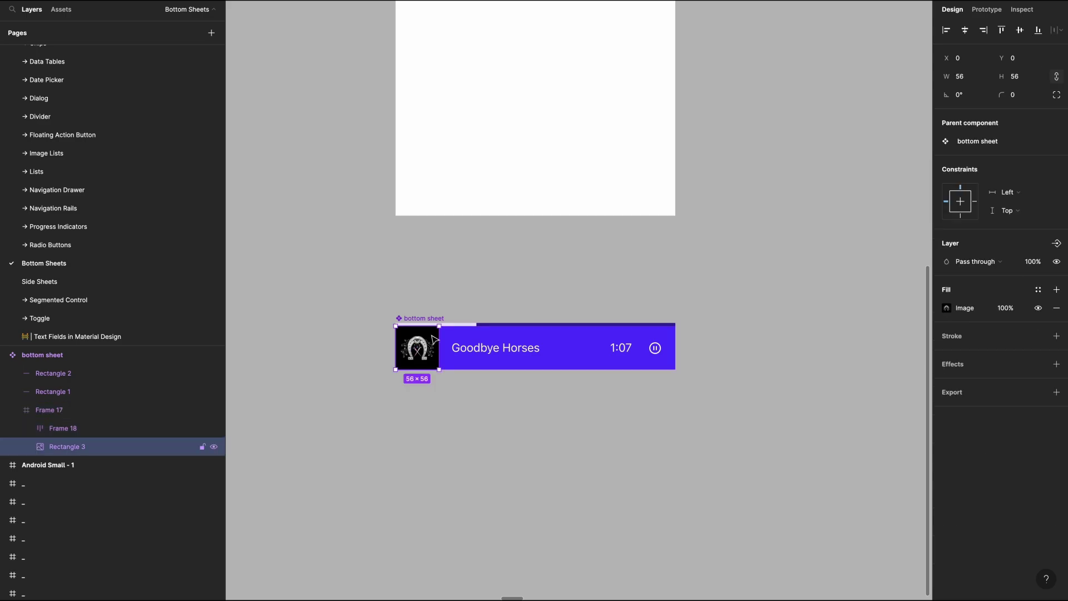
left_click(1007, 192)
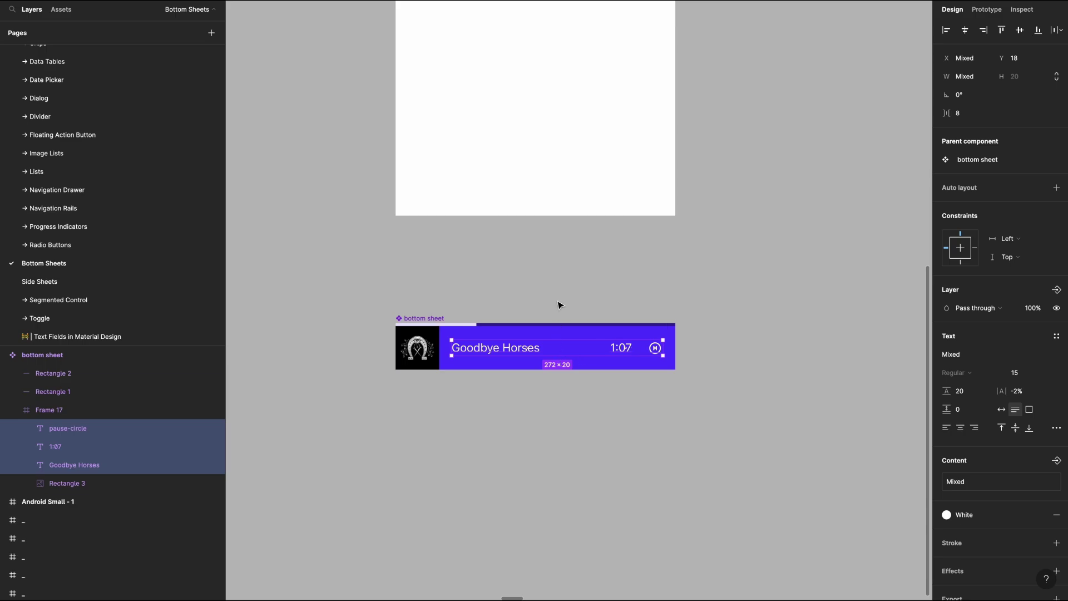
left_click(558, 302)
left_click(469, 347, "super")
left_click(407, 349, "shift")
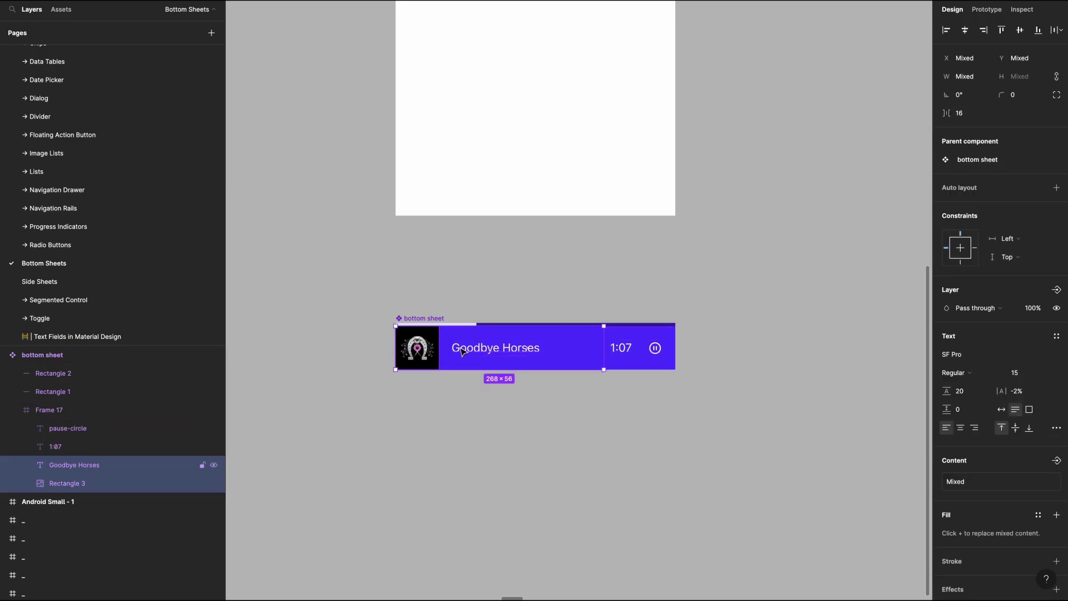
key("shift+a")
Wrap the "1:07" time and the pause icon in their own auto layout within the player bar.
left_click(638, 355, "ctrl")
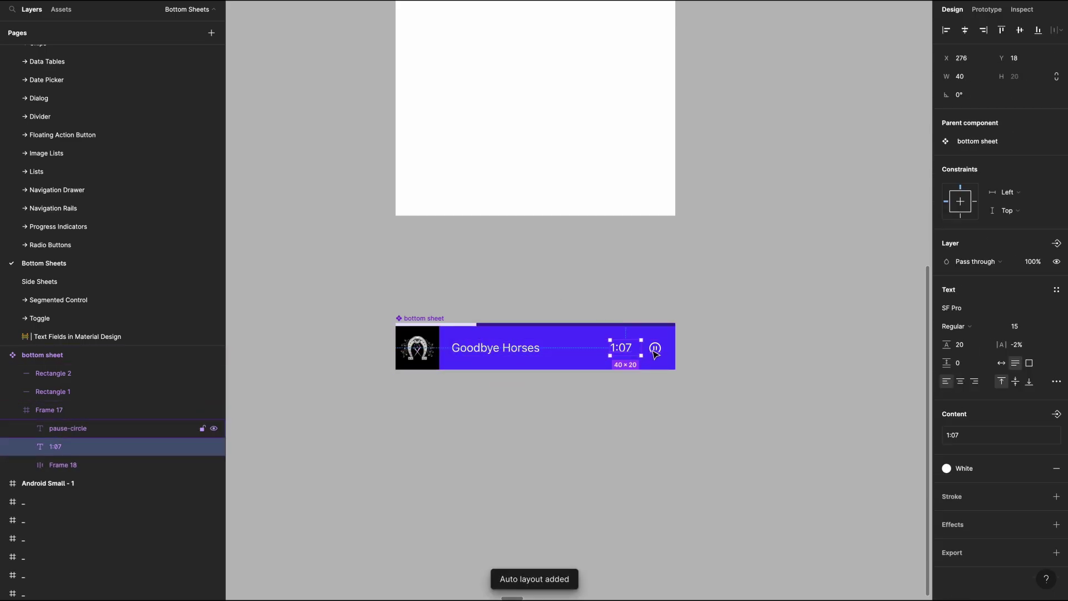
left_click(655, 353, "shift")
key("shift+a")
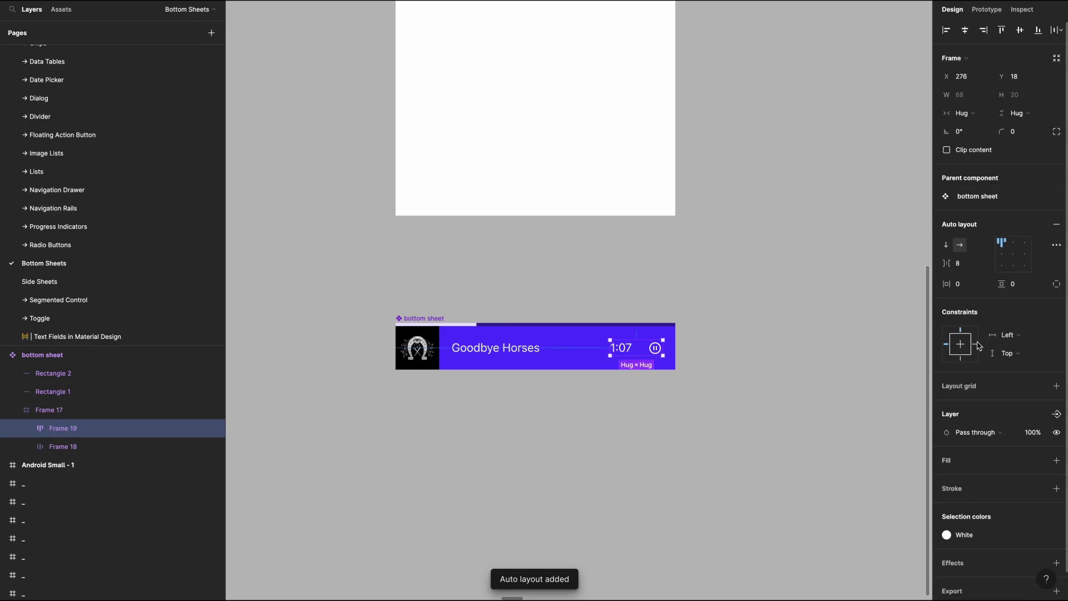
key("Tab")
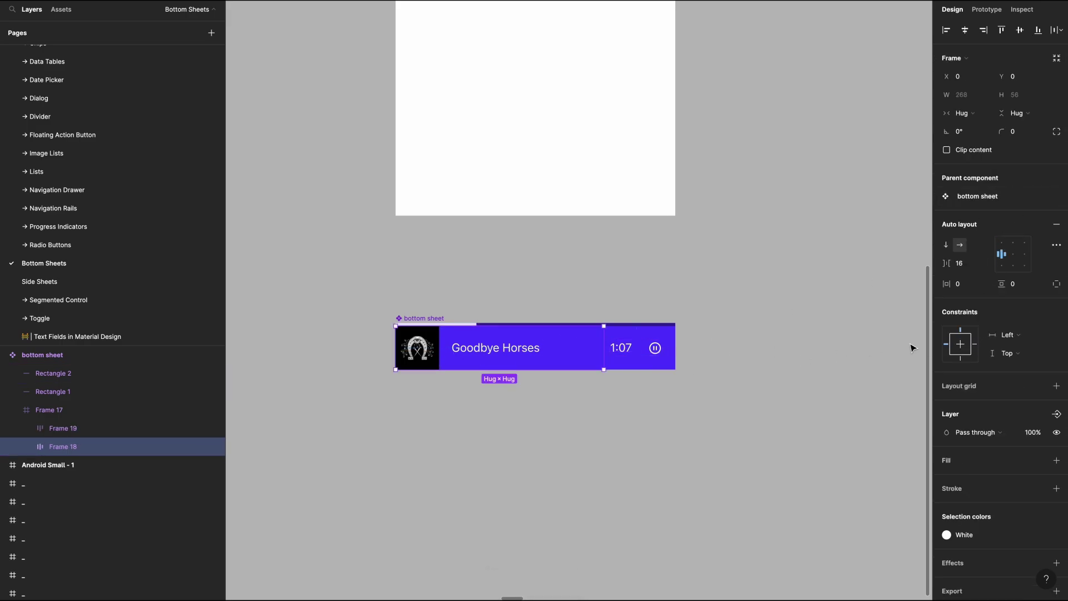
left_click(376, 295)
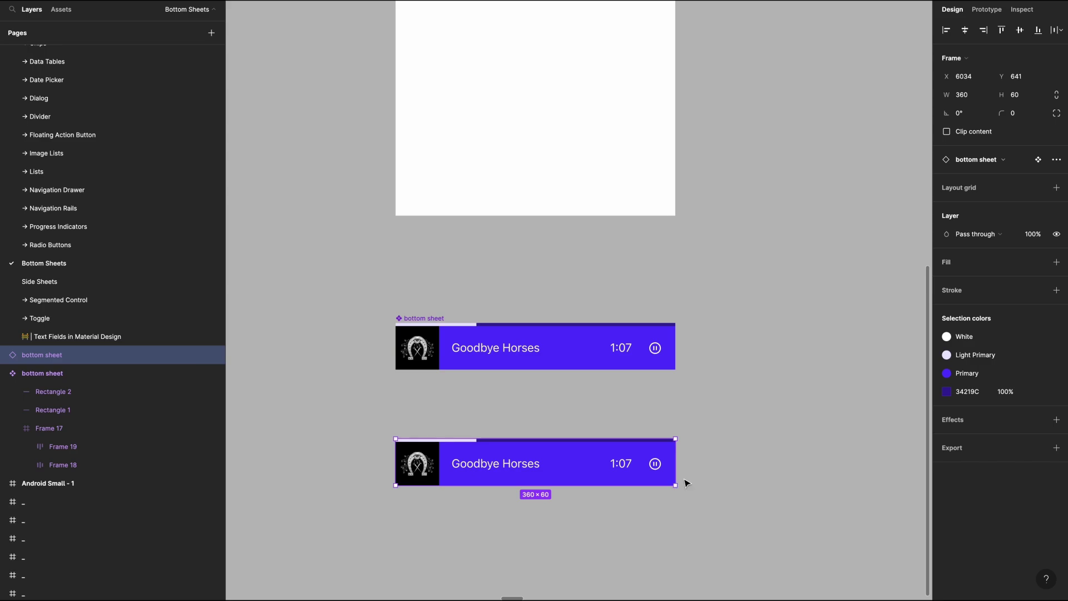
Stretch a copy of the bottom sheet component wider to test its constraints, and delete the copy.
left_click_drag(676, 476, 817, 498)
key("Delete")
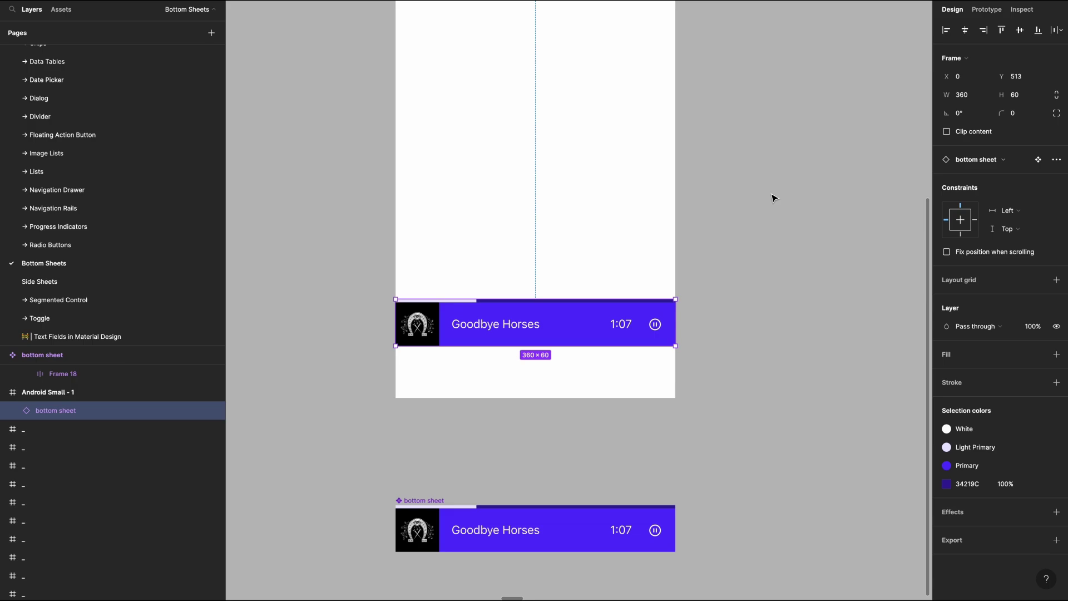
key("ctrl+z")
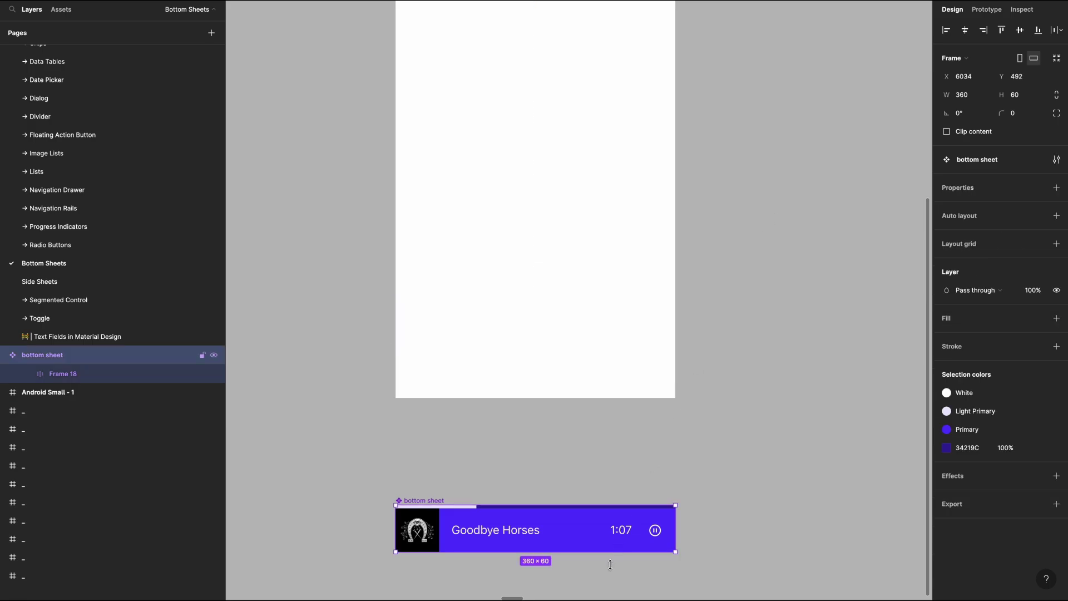
Place a bottom sheet instance at the lower edge of the Android frame and set its constraints to Scale horizontally and Bottom vertically.
left_click_drag(609, 545, 587, 284)
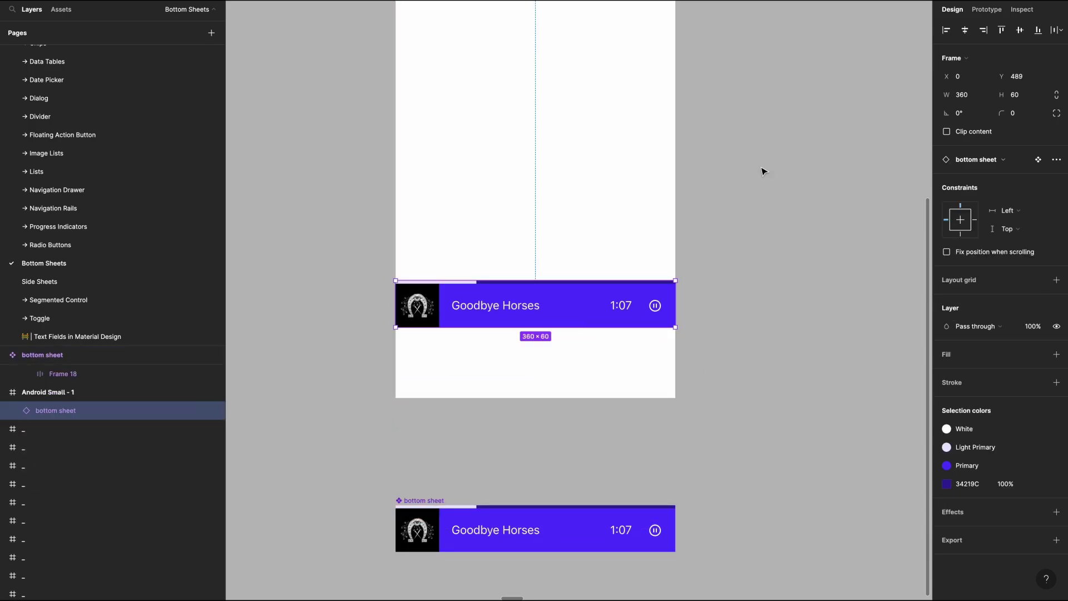
left_click(1038, 30)
left_click(960, 234)
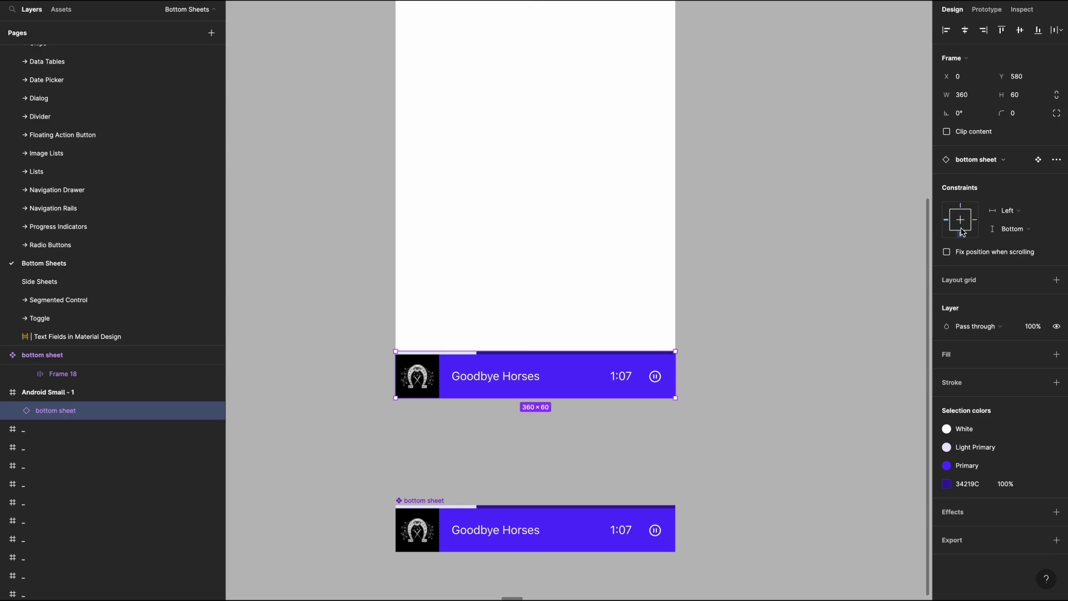
left_click(1006, 210)
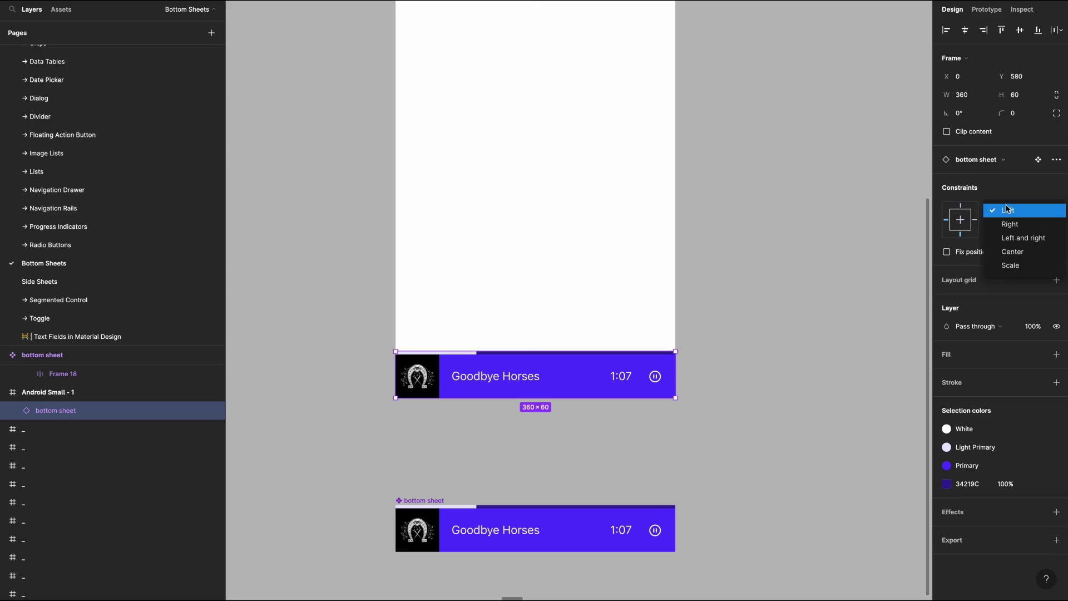
left_click(1010, 265)
Widen the Android Small - 1 frame to test how the bottom sheet resizes, and undo the changes.
scroll(475, 38, "up", 3)
left_click(443, 23)
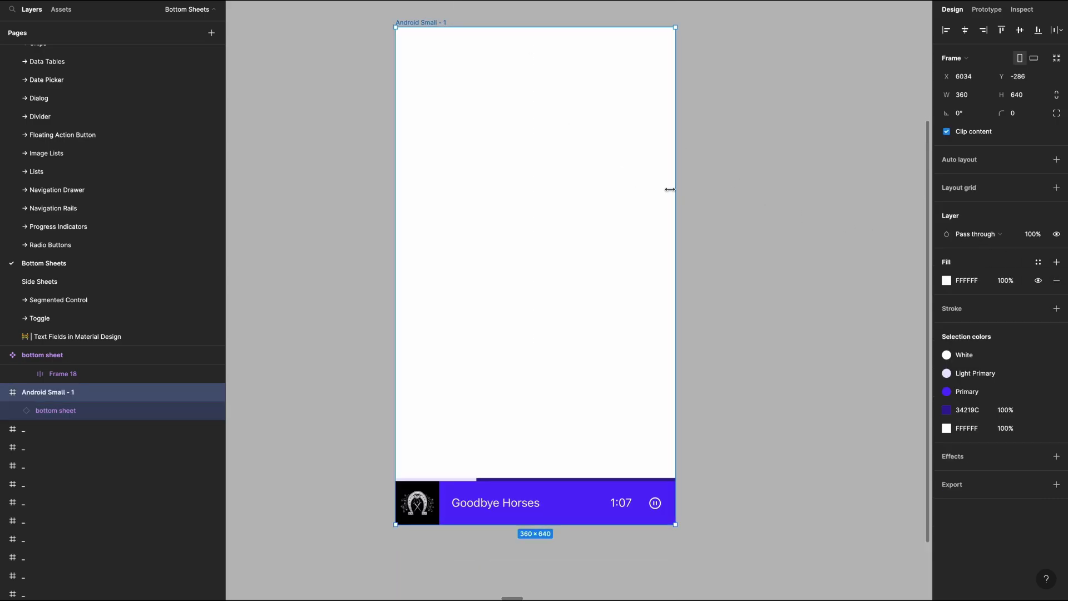
left_click_drag(678, 189, 722, 265)
key("ctrl+z")
key("ctrl+z")
key("ctrl+z")
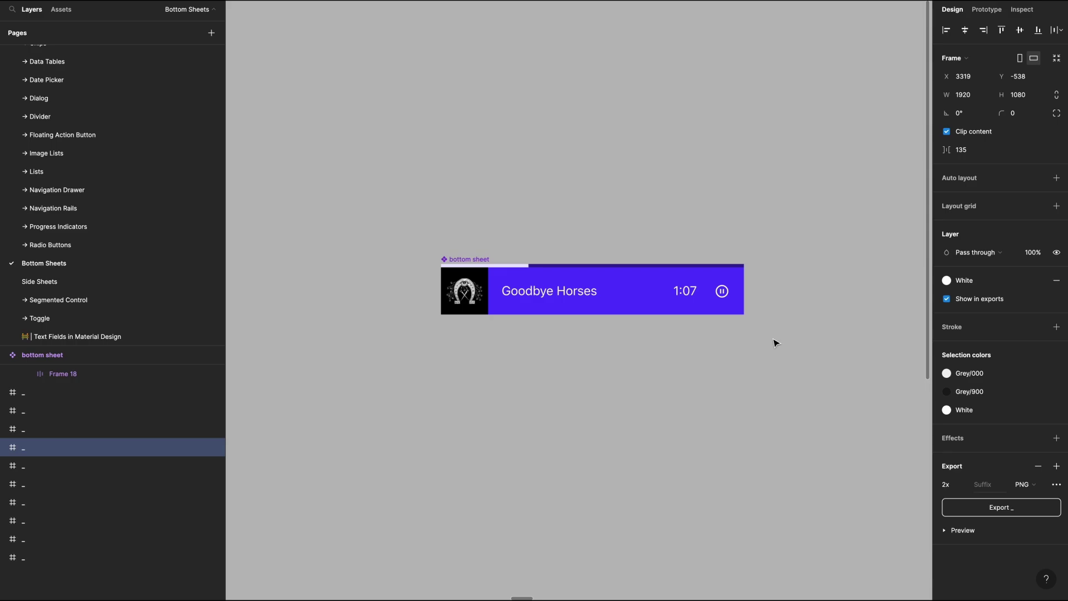
Create an Android Small frame on the empty canvas beyond the Modal Bottom Sheet slide.
key("n")
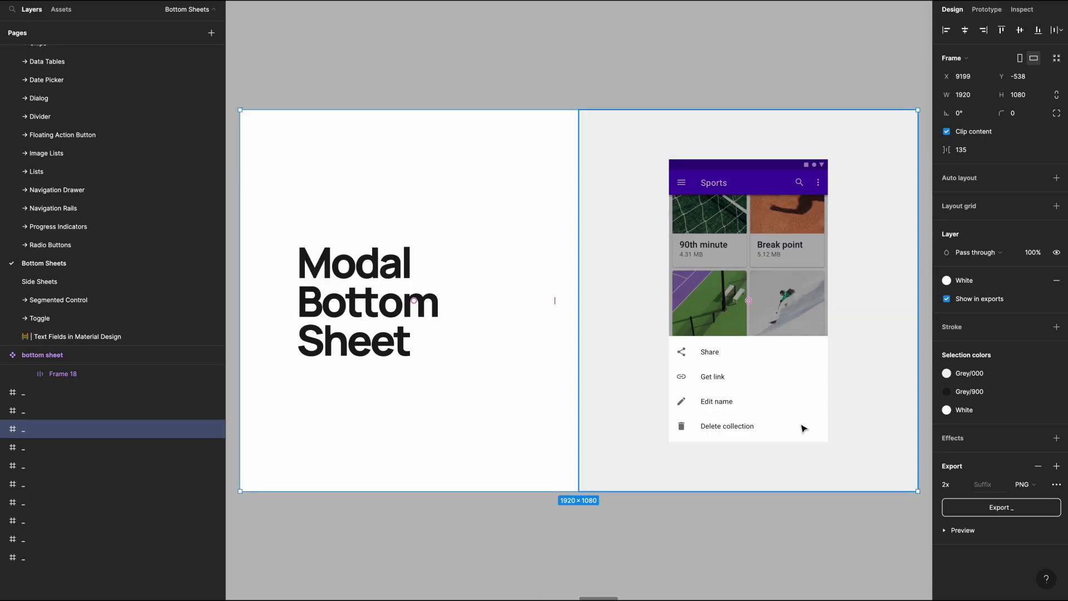
scroll(802, 427, "right", 10)
key("f")
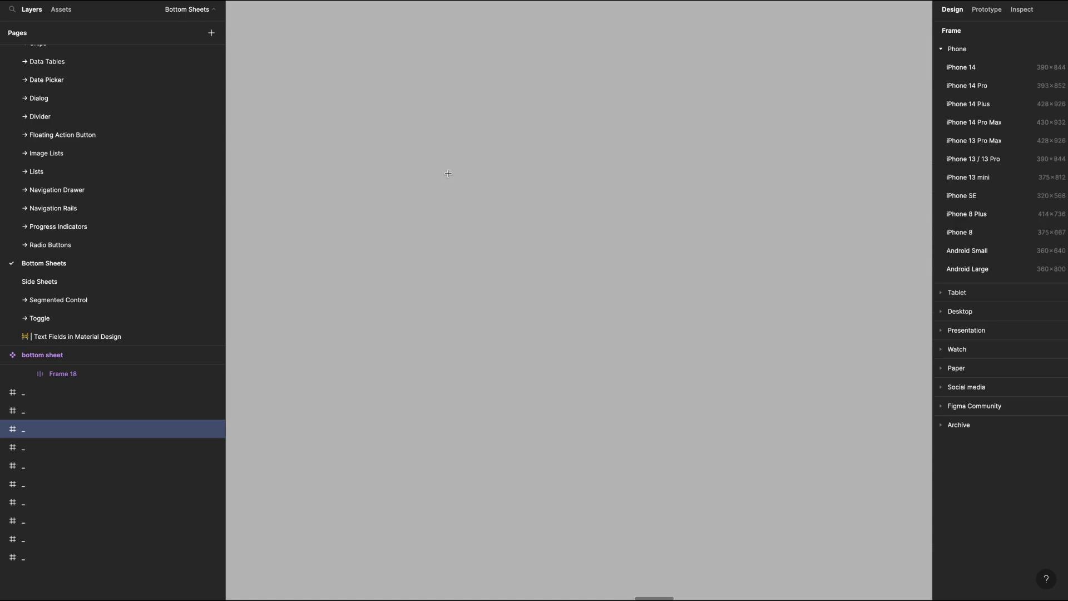
left_click(993, 251)
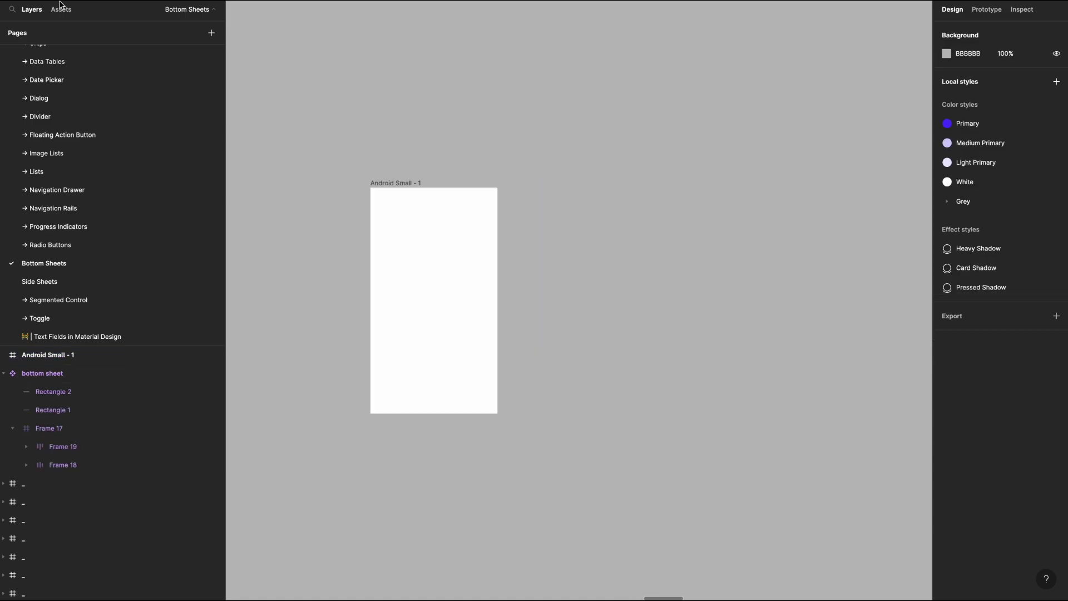
Insert the extended Top Bar component from the local assets into the Android frame and align it to the frame's upper edge.
left_click(63, 10)
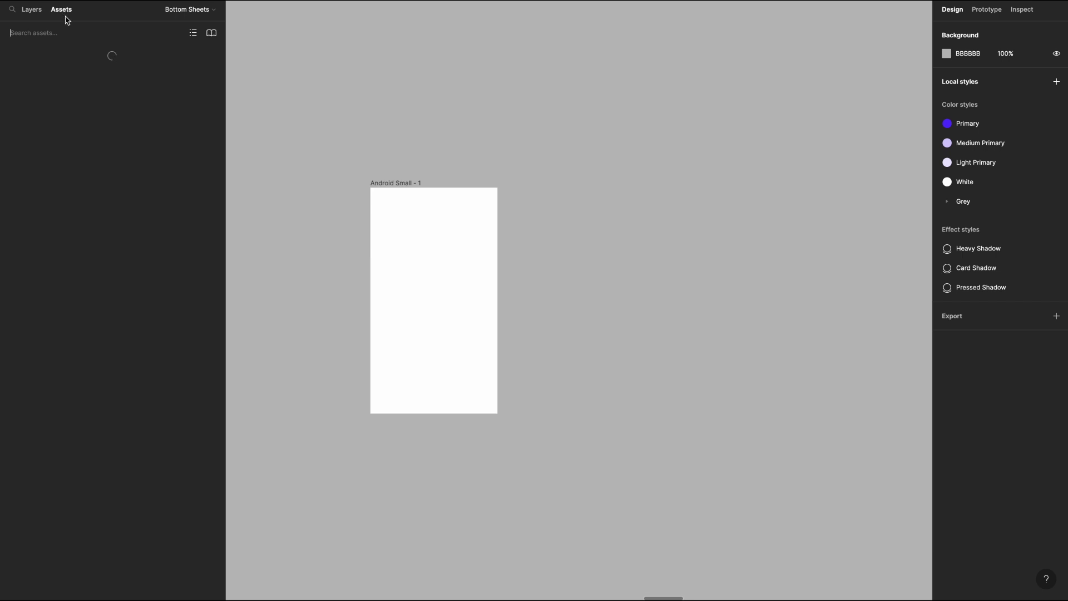
left_click(49, 55)
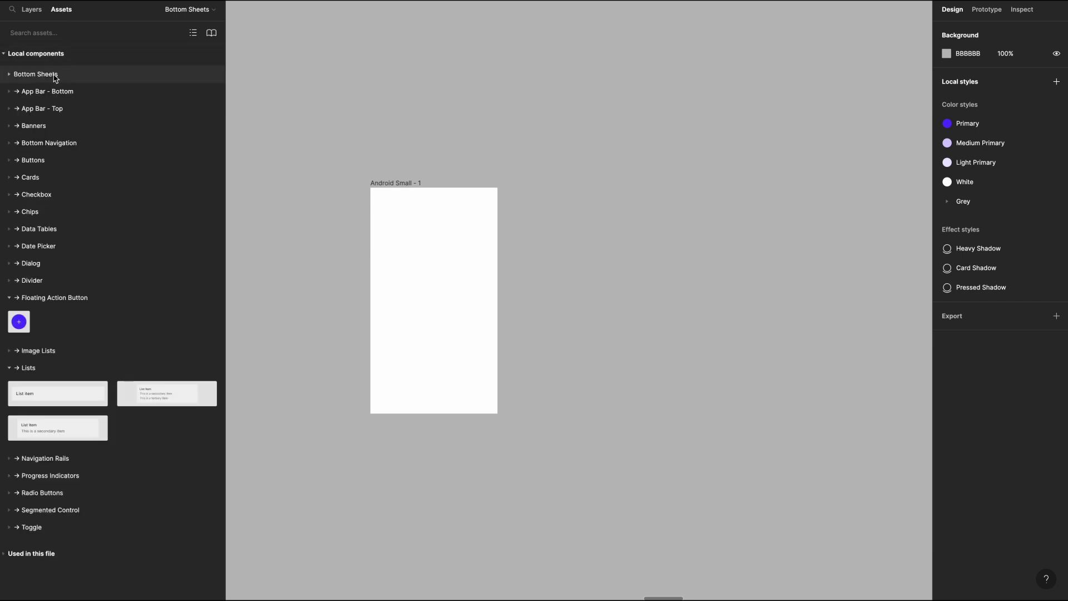
left_click(58, 93)
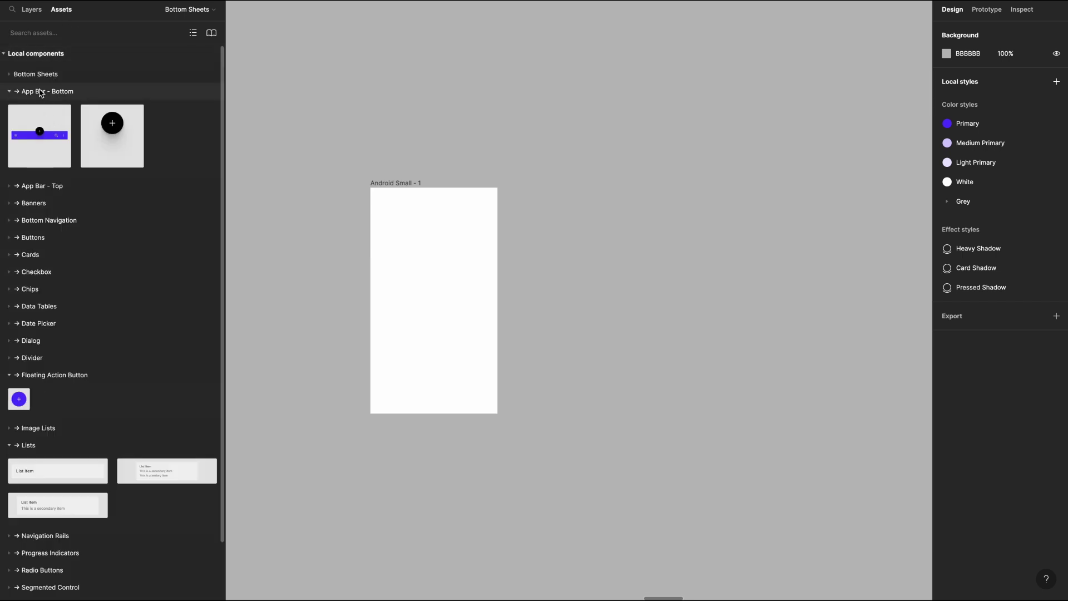
left_click(56, 92)
left_click(58, 109)
left_click_drag(86, 153, 430, 167)
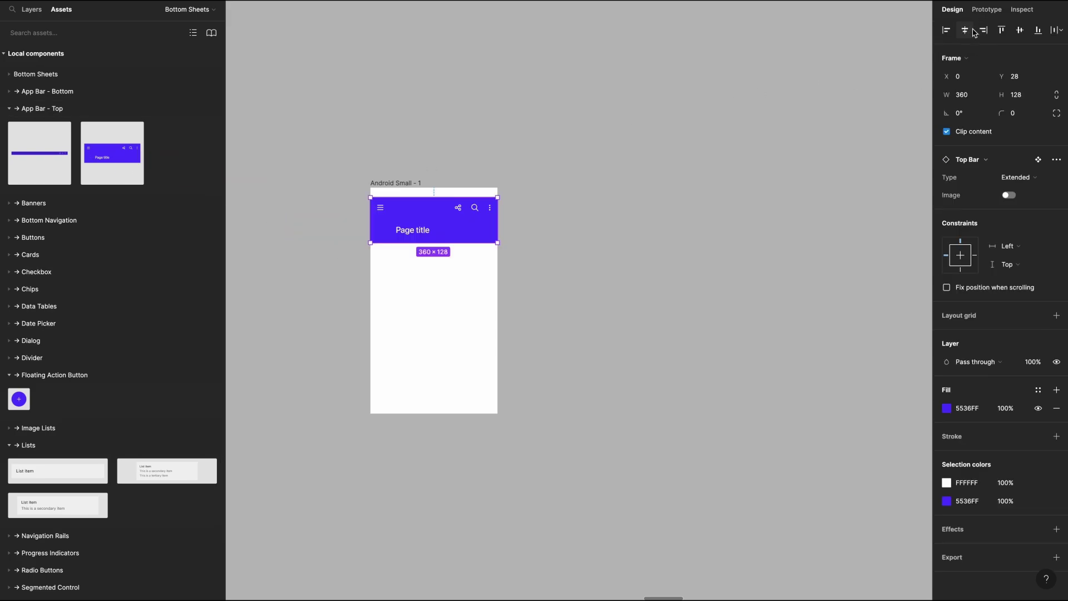
left_click(1001, 29)
left_click(365, 128)
scroll(390, 142, "left", 5)
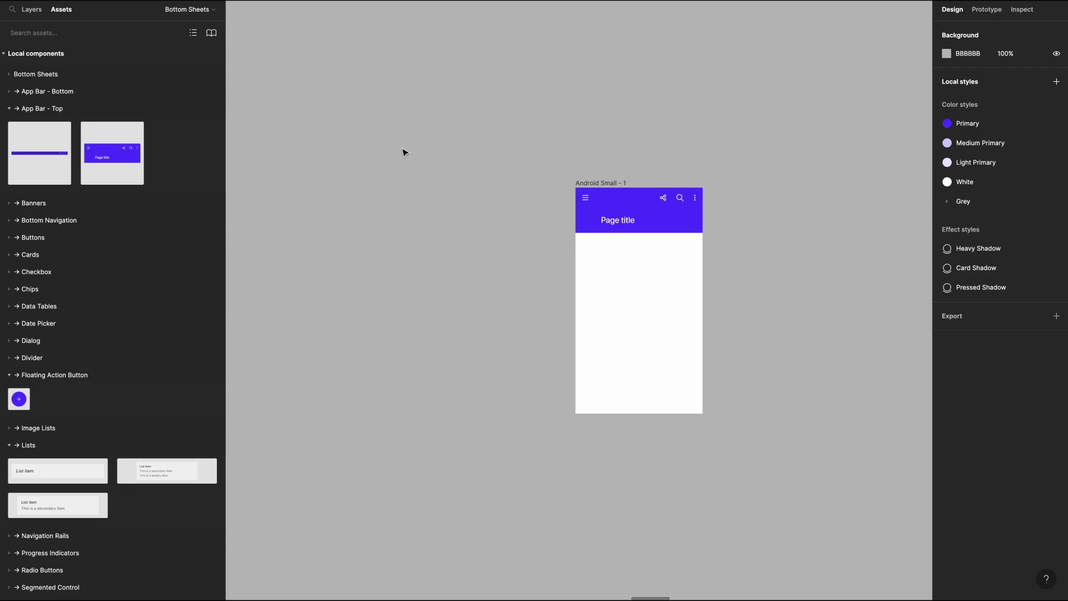
Switch the top bar's Type from Extended to the compact single-row variant.
left_click(612, 219)
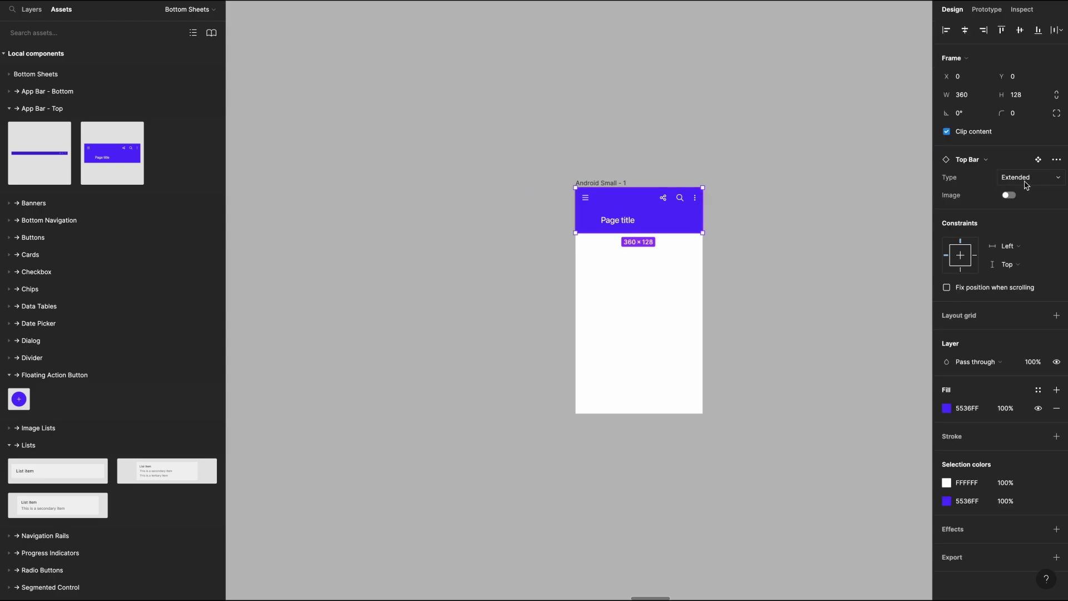
left_click(1026, 177)
left_click(1022, 199)
left_click(525, 119)
scroll(524, 119, "right", 3)
Insert the three-column standard list component from the Image Lists assets over the Android frame.
left_click(14, 108)
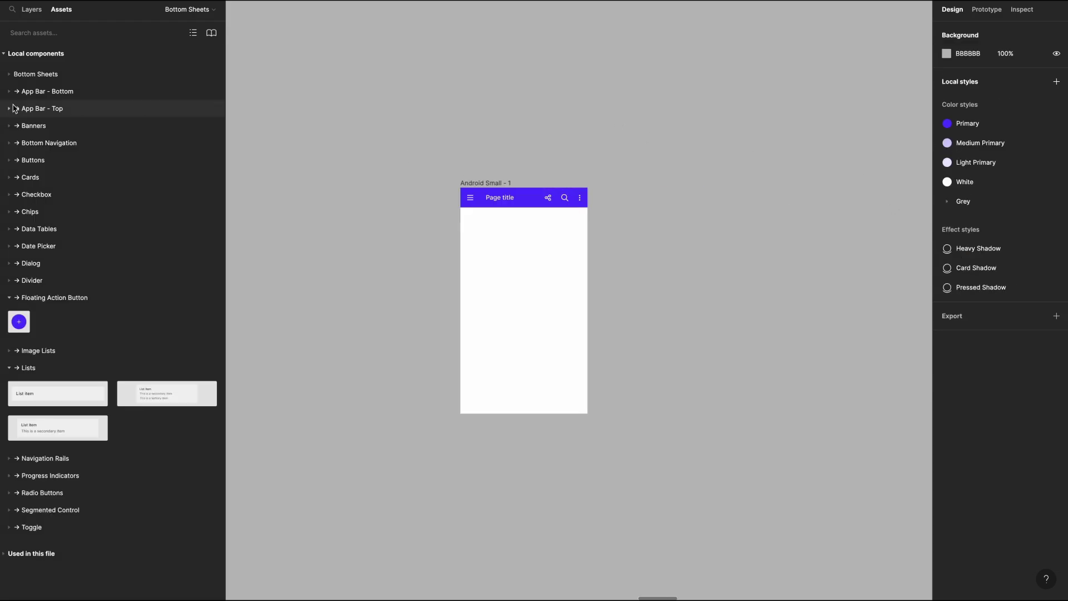
left_click(9, 351)
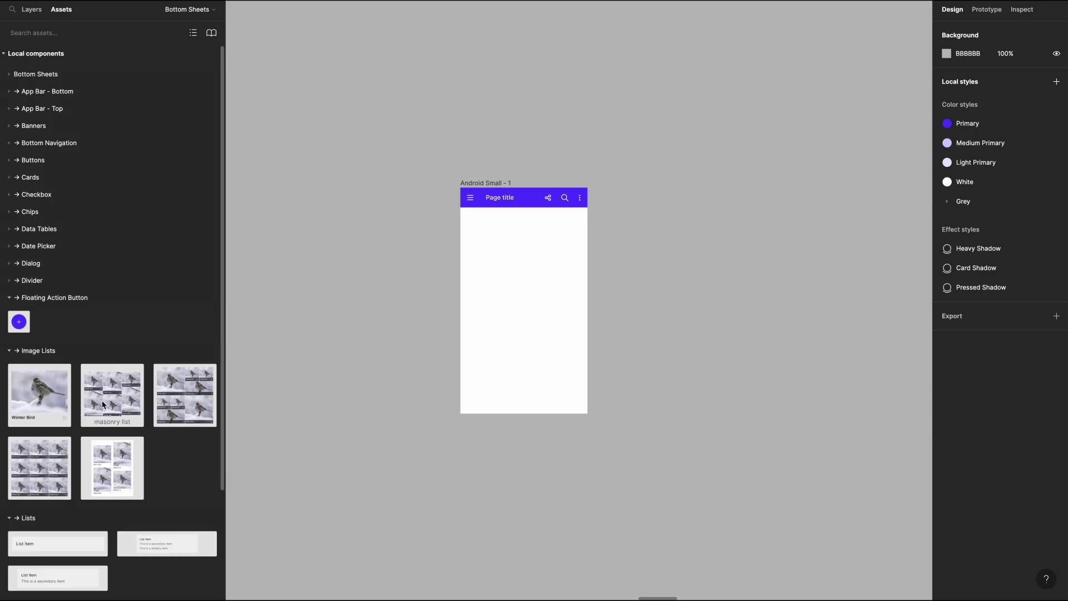
left_click_drag(64, 455, 392, 367)
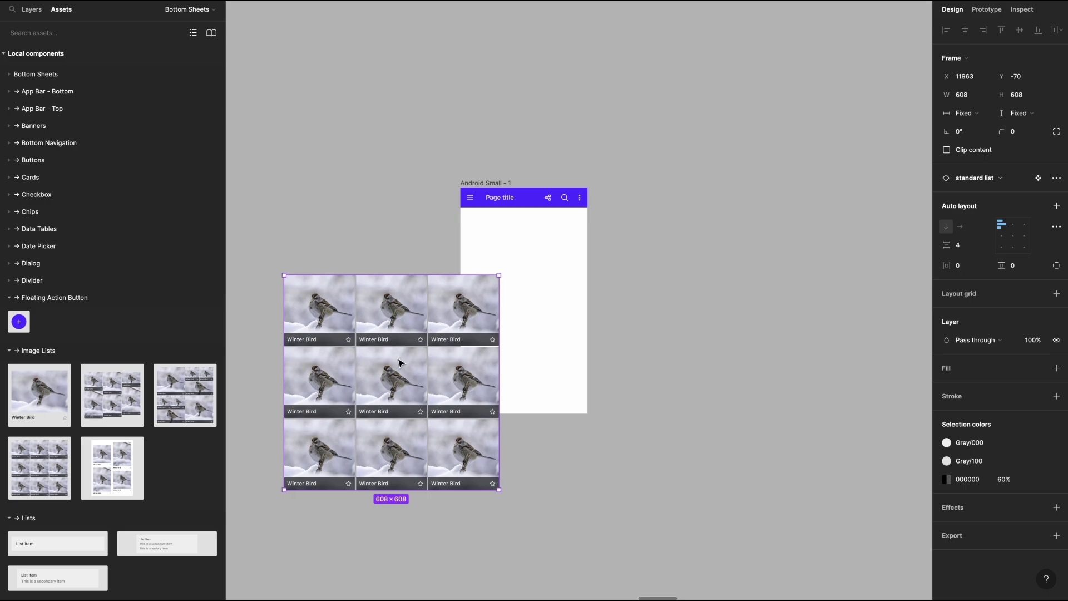
Remove the third column of bird images from the standard list so it has two columns.
double_click(440, 447)
left_click(440, 445)
key("shift+0")
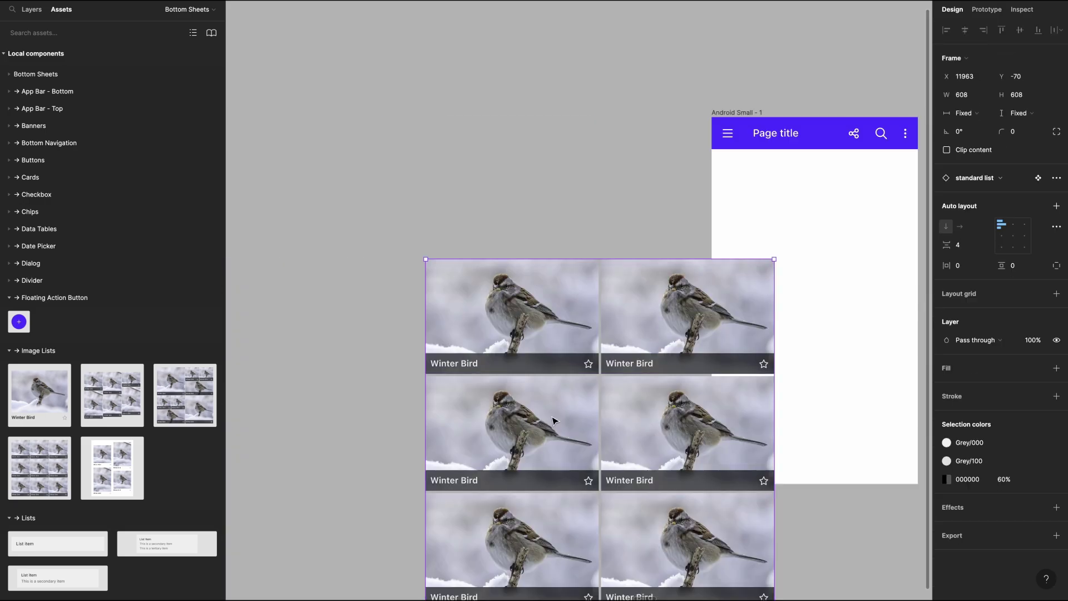
Move the image list into the Android frame below the top bar and position it at X 8, Y 65.
scroll(553, 417, "right", 3)
left_click_drag(445, 337, 694, 233)
left_click_drag(643, 205, 672, 205)
key("shift+Right")
key("shift+Right")
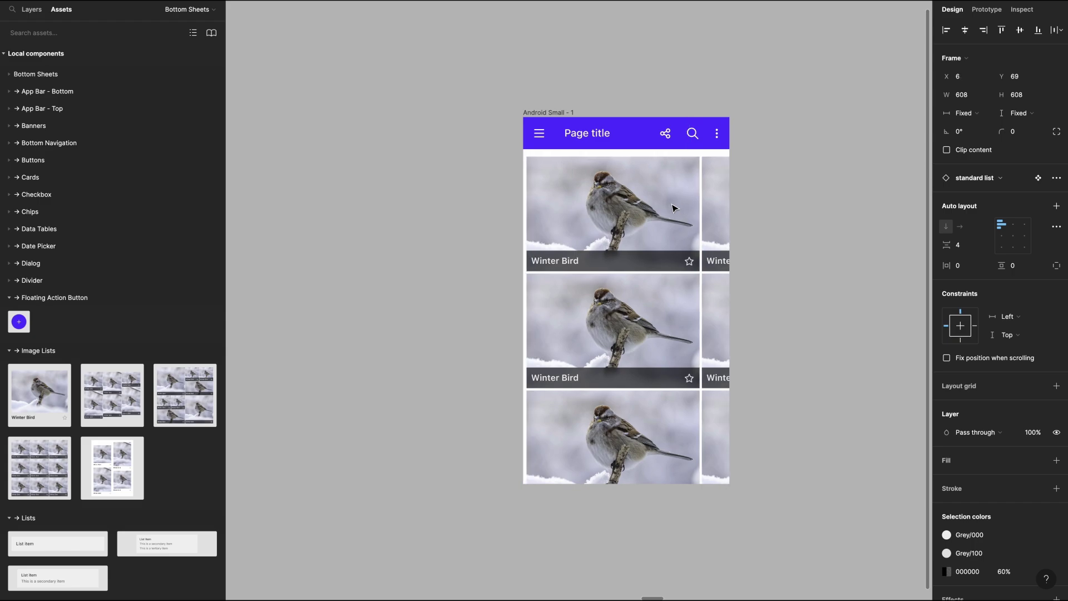
key("Right")
key("Right")
key("Right")
key("alt")
key("Left")
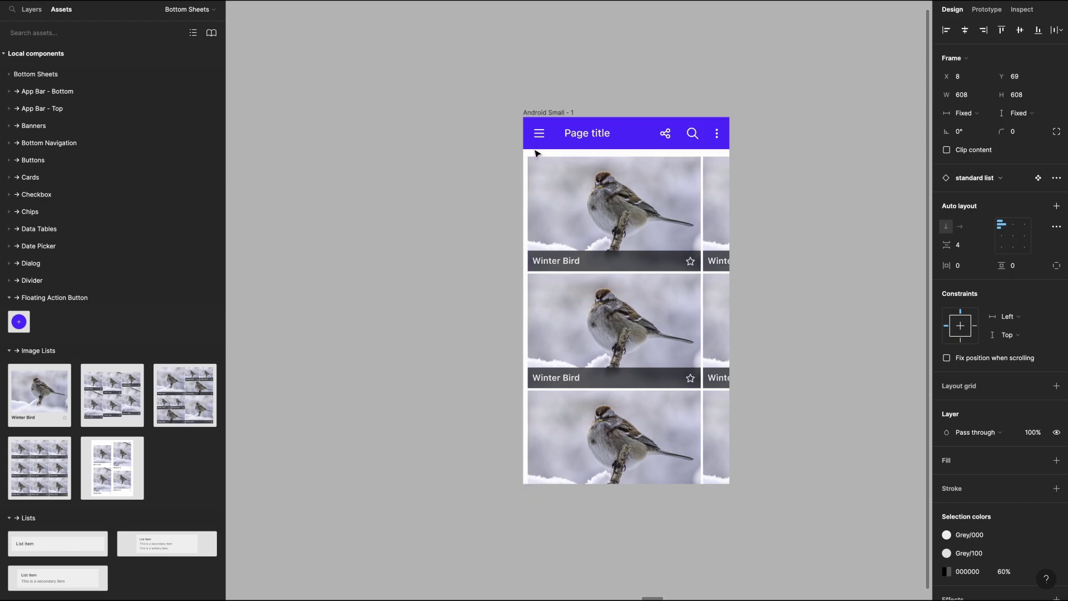
key("Up")
key("Up")
key("Up")
key("Up")
Set the image list's width to 360-8-8.
left_click(979, 95)
type("360-")
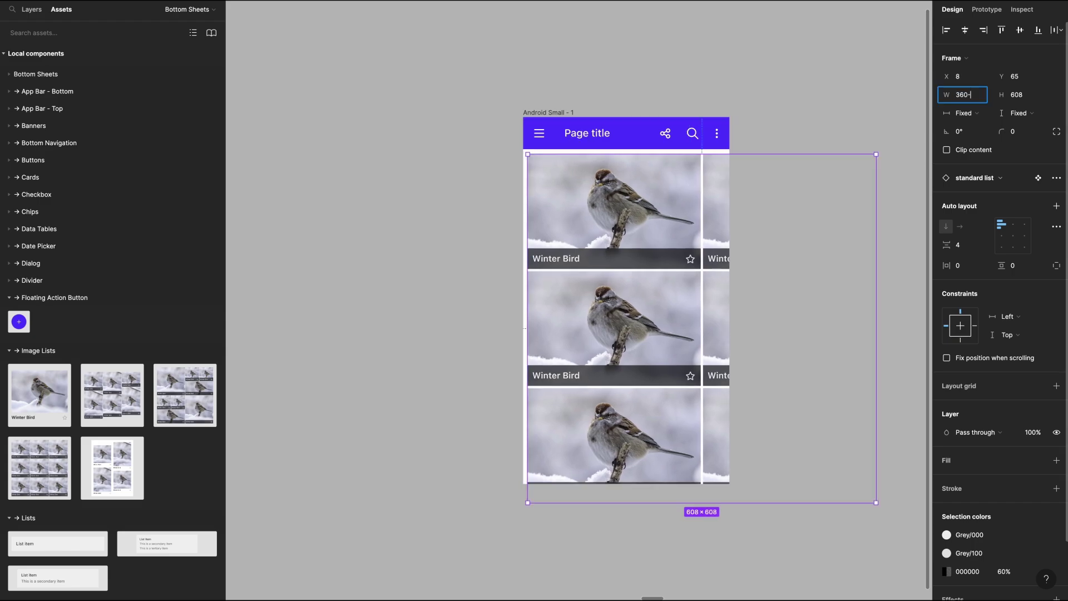
type("8-8")
key("Return")
left_click(309, 277)
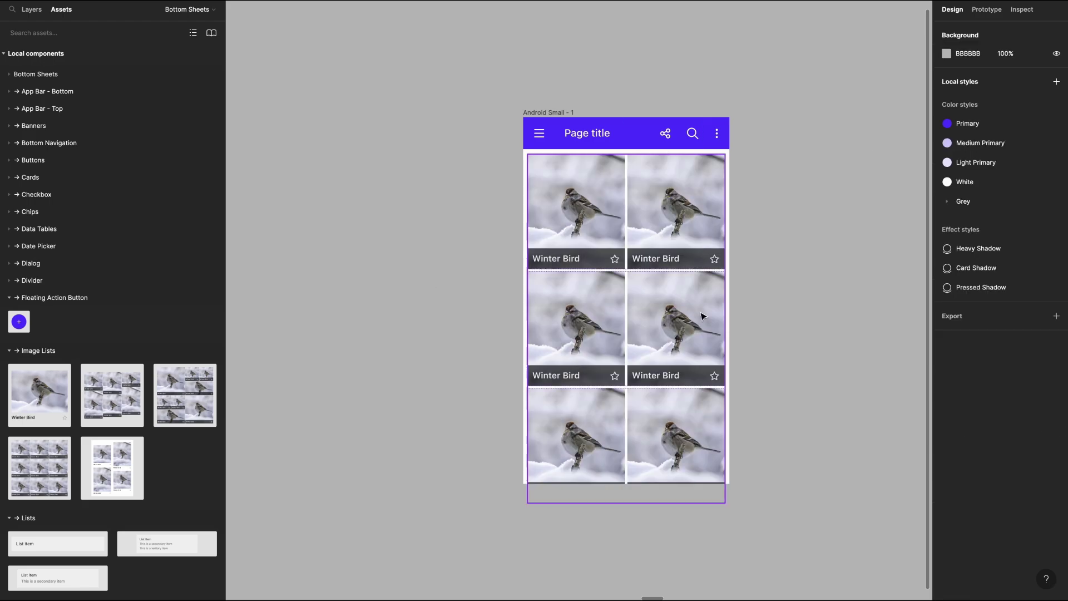
Group the top app bar and the image list together inside the Android frame.
scroll(734, 182, "right", 1)
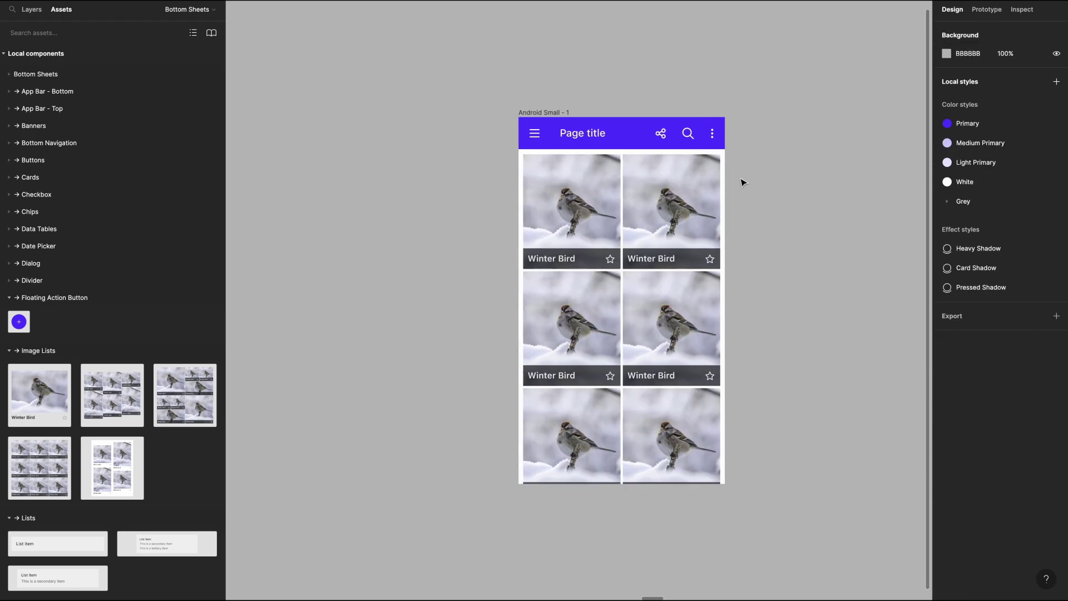
left_click(639, 162)
left_click(639, 144, "shift")
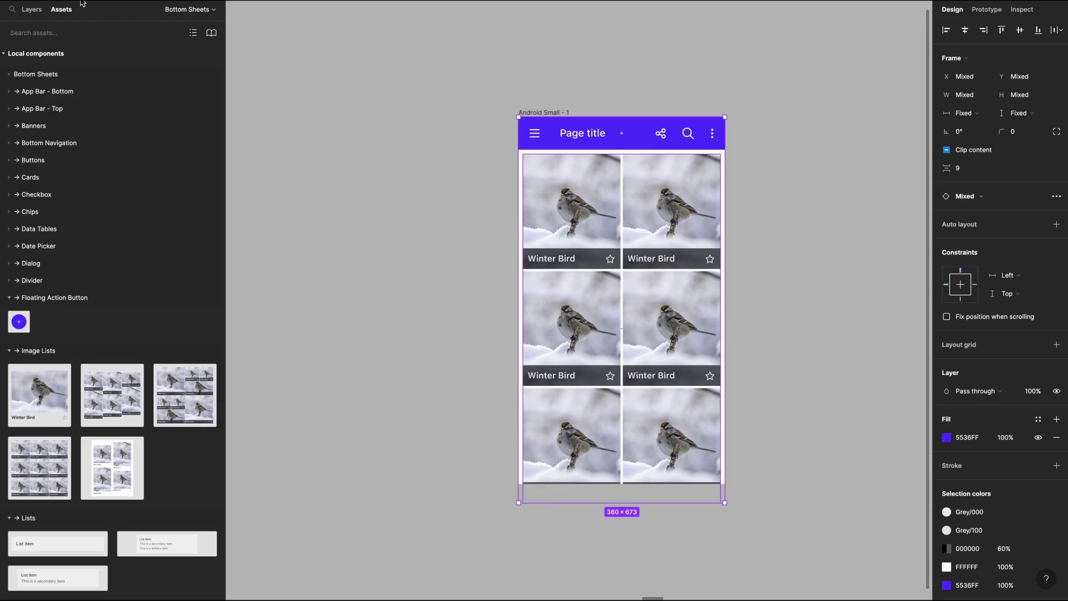
left_click(32, 11)
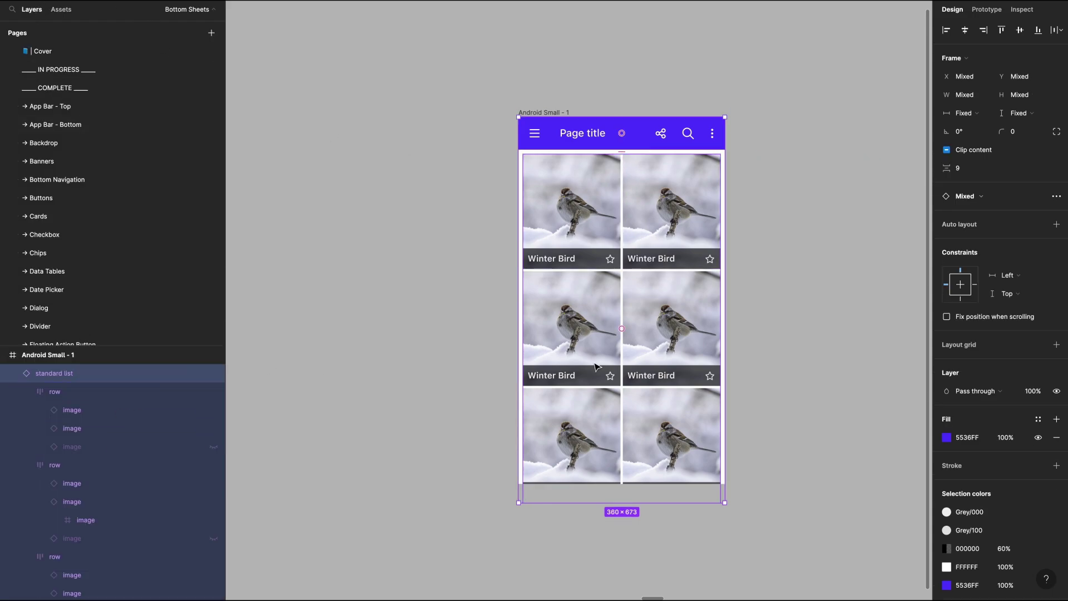
key("ctrl+g")
Rename the new group "background" and lock it.
right_click(59, 381)
double_click(39, 377)
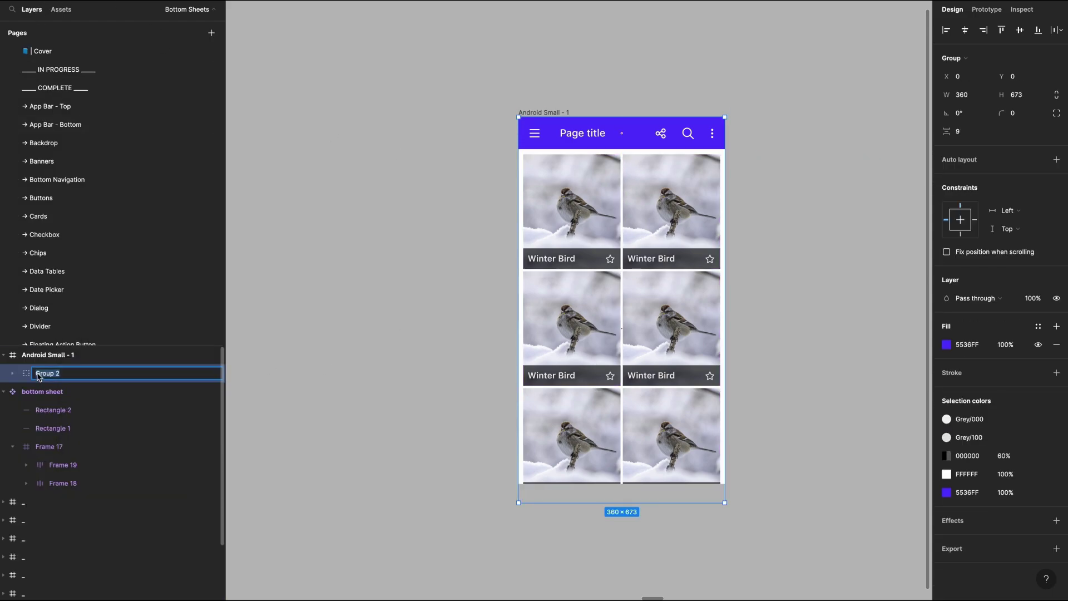
type("background")
key("Return")
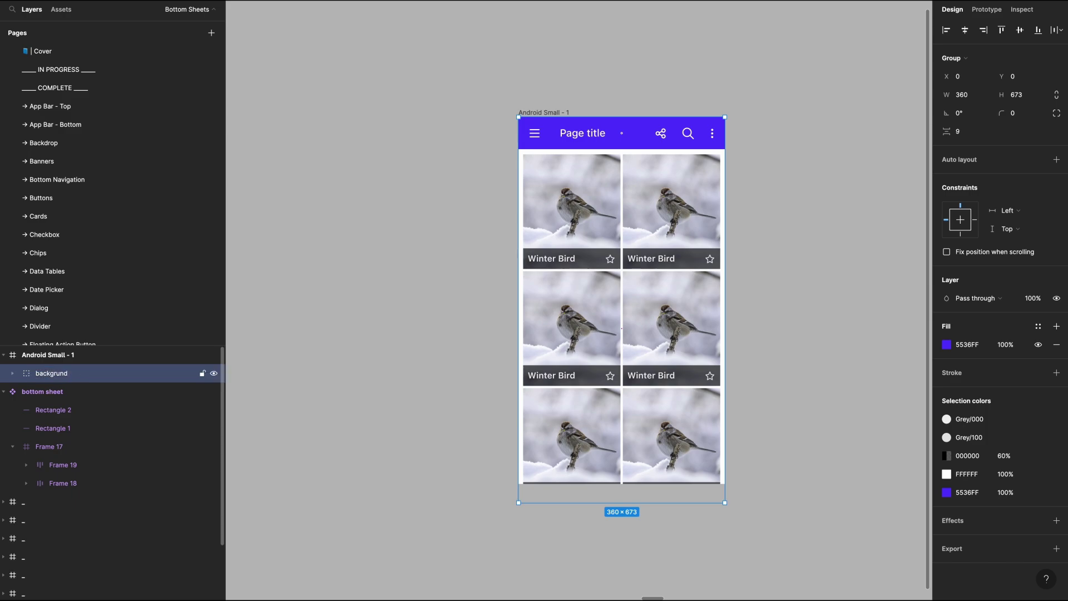
left_click(201, 373)
Add a frame inside the Android screen above the background group, positioned at X 0, Y 0 and sized 360 × 640.
scroll(448, 324, "right", 4)
key("f")
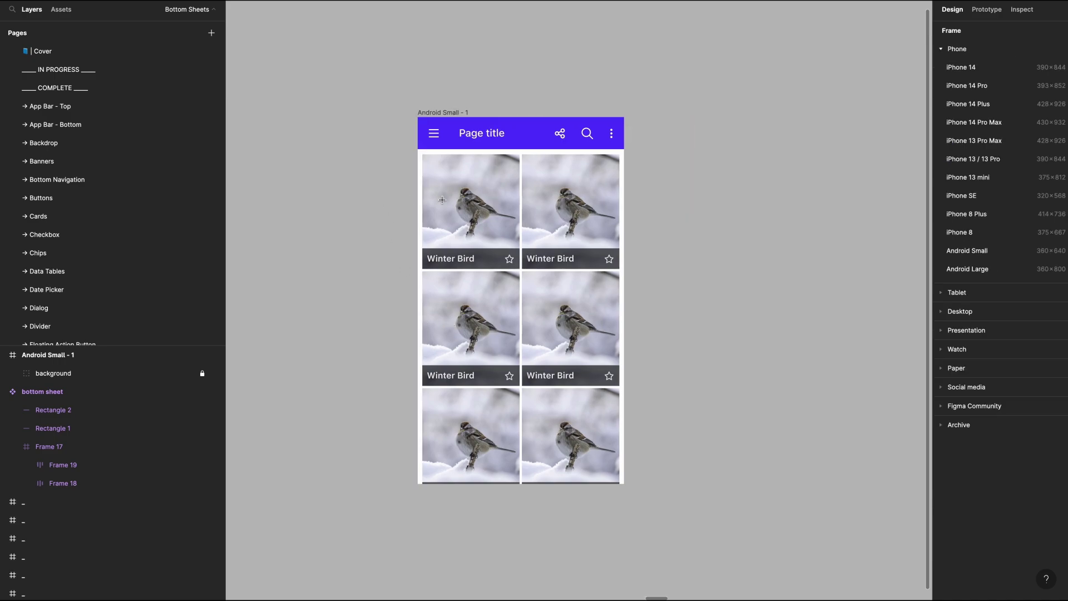
left_click_drag(434, 180, 571, 346)
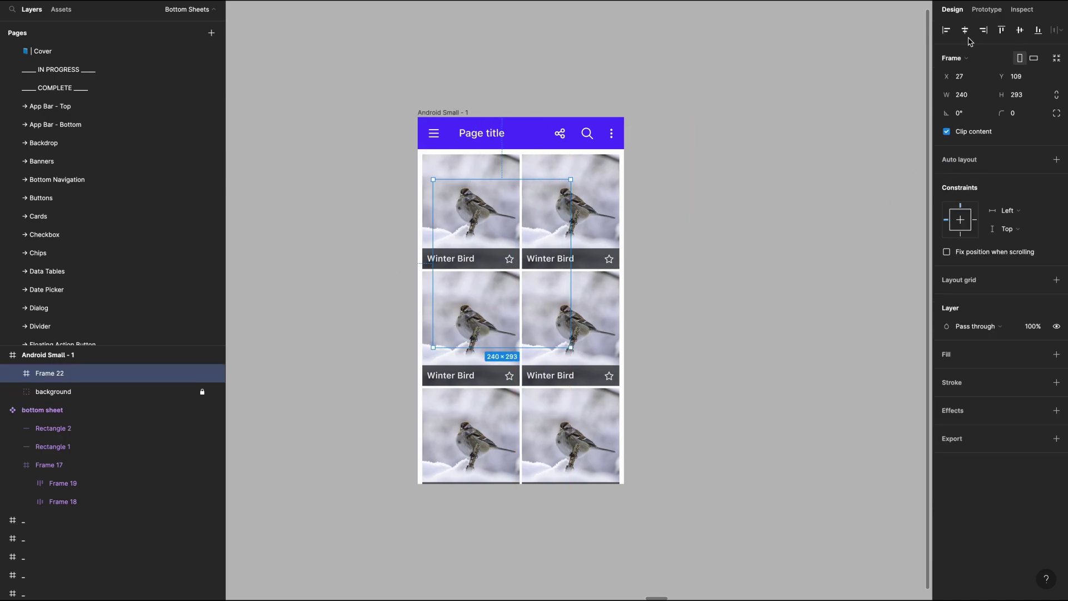
left_click(963, 77)
type("0")
key("Tab")
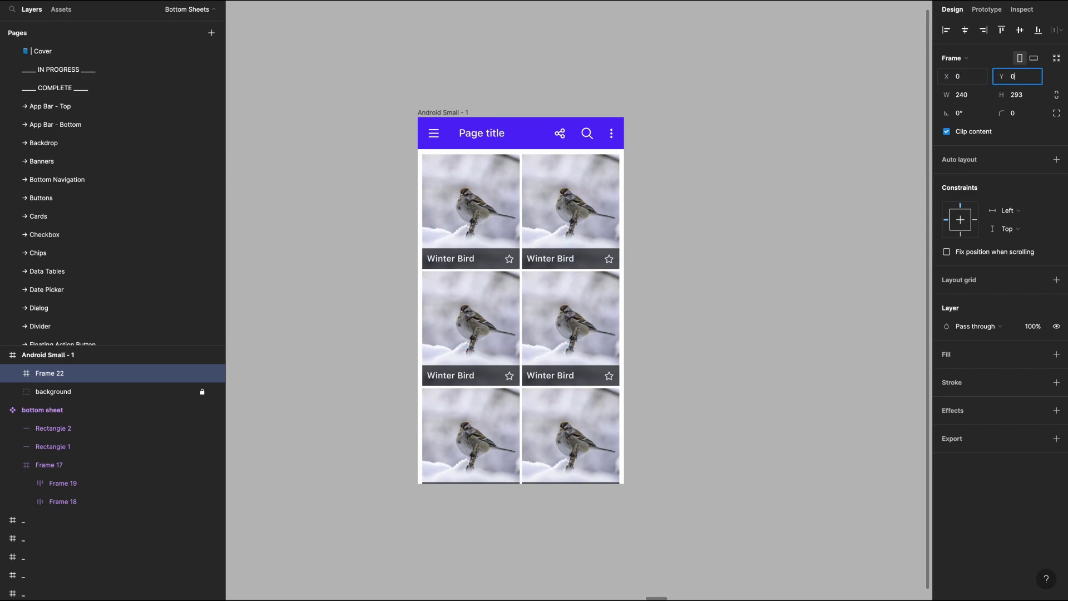
type("0")
key("Tab")
left_click_drag(554, 285, 625, 485)
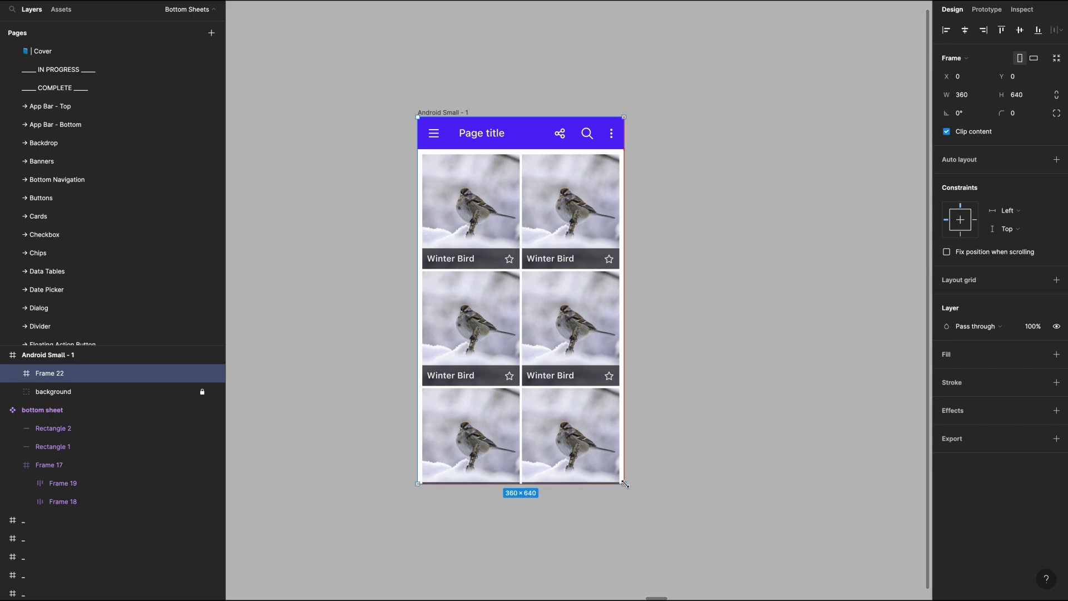
Fill the overlay frame with black 000000 at 60% opacity.
left_click(1056, 354)
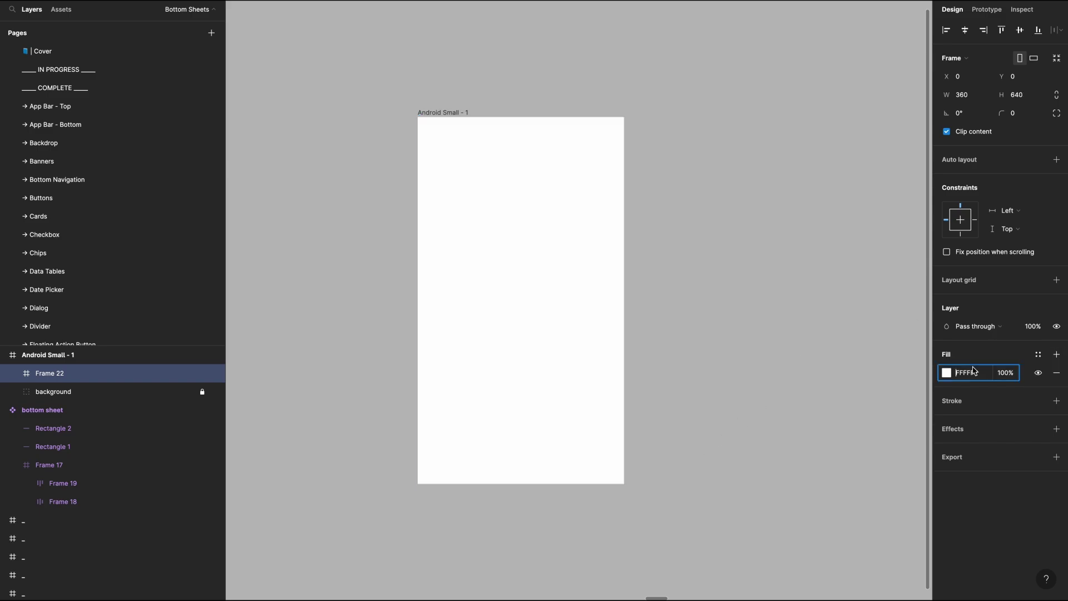
left_click(968, 373)
type("000000")
key("Tab")
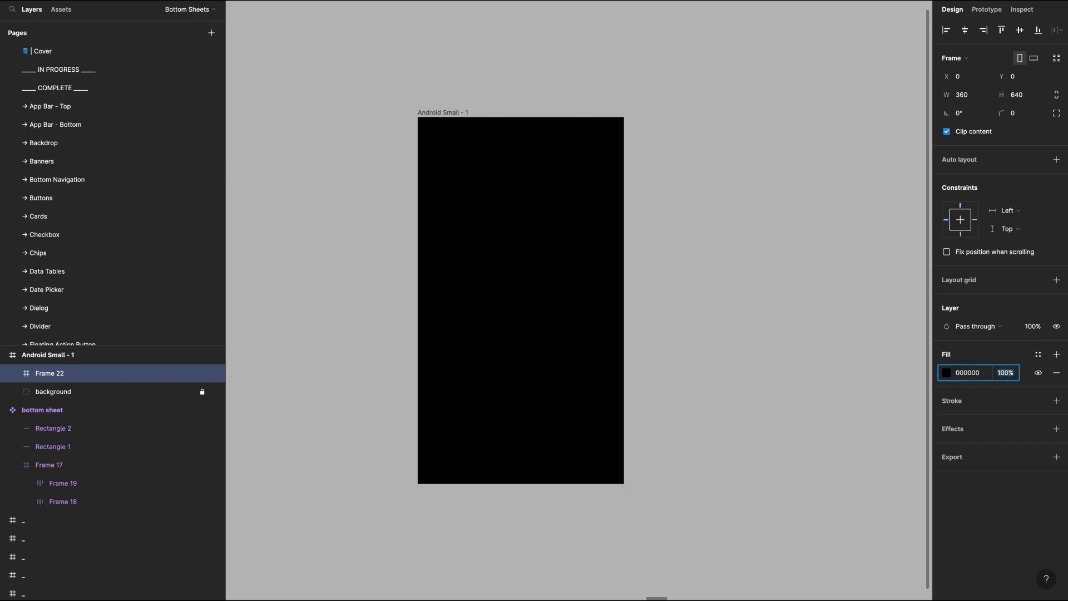
type("60")
key("Return")
left_click(786, 334)
scroll(786, 335, "left", 1)
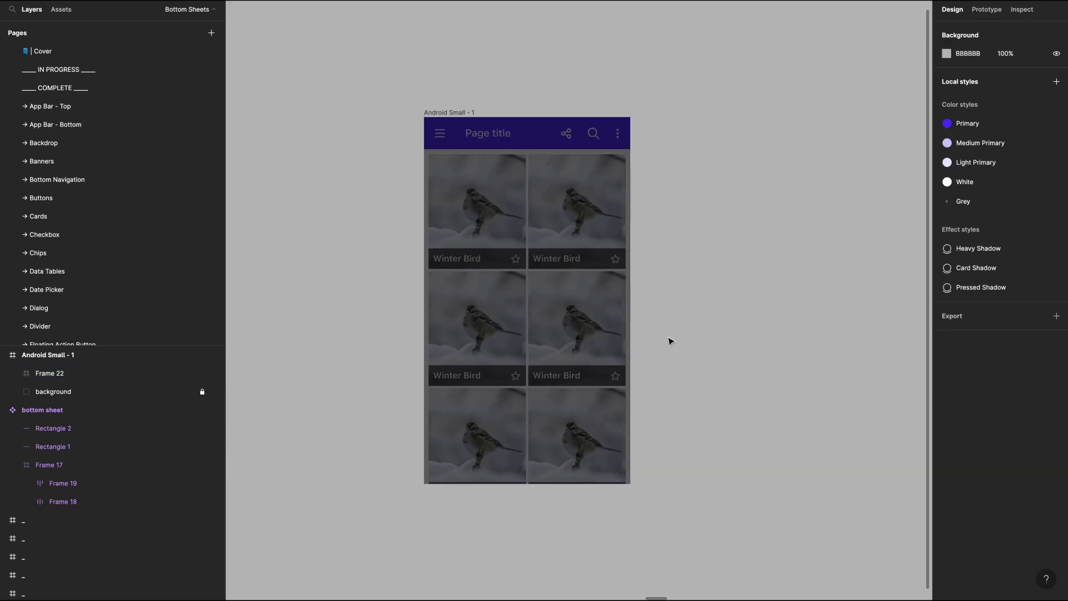
Add a text layer reading "Delete" on the empty canvas beside the Android frame.
left_click(690, 359)
type("Delete")
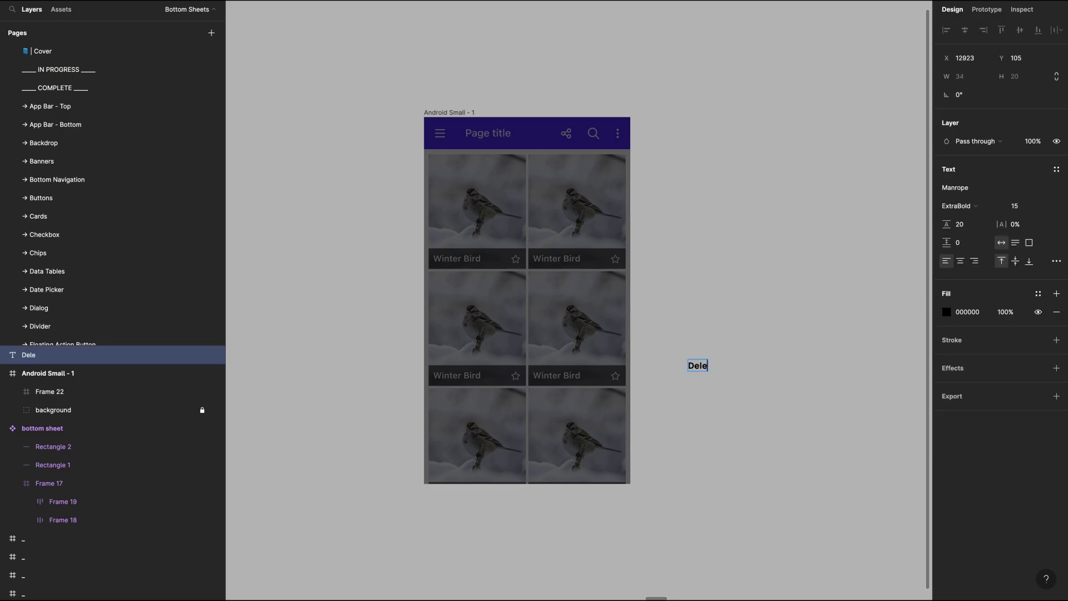
key("Escape")
Style the Delete text as SF Pro Regular with -2% letter spacing and the Grey/900 color style.
left_click(994, 188)
type("Sf")
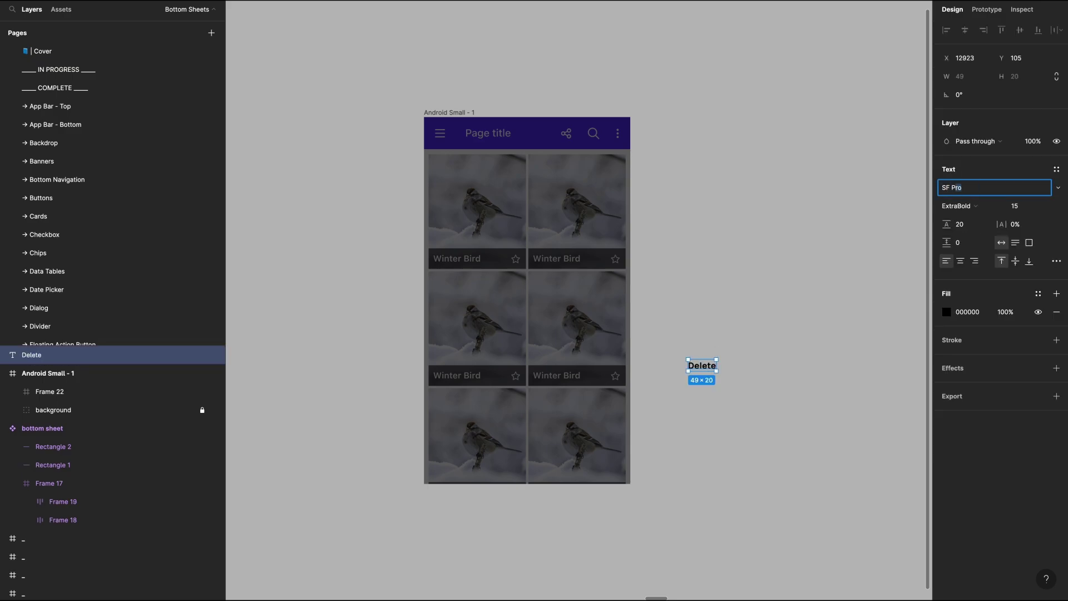
key("Return")
left_click(973, 207)
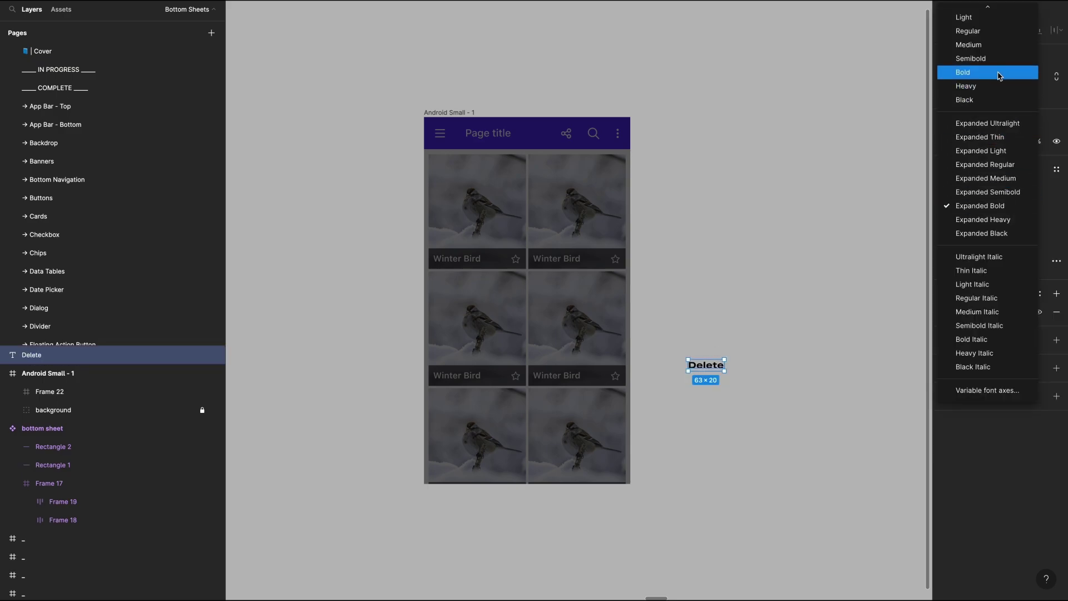
left_click(996, 39)
left_click(1015, 224)
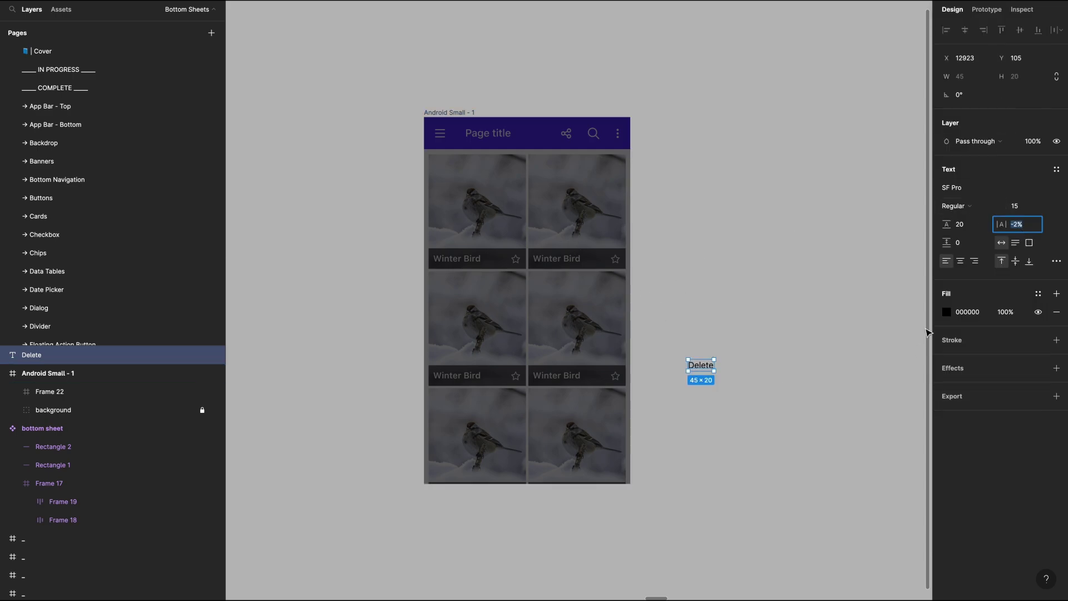
left_click(1037, 293)
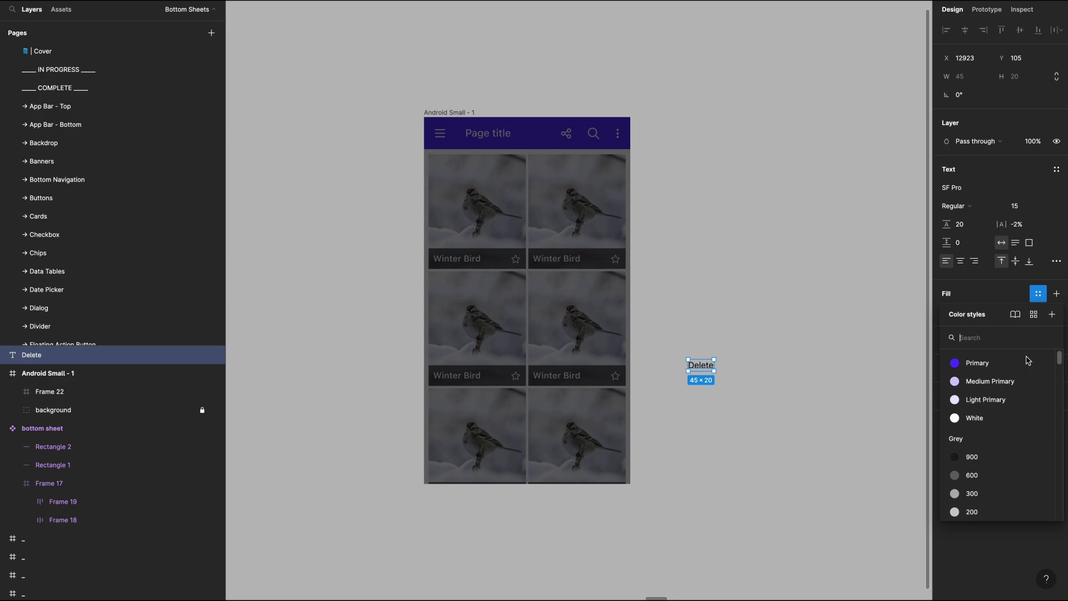
left_click(998, 460)
Place a copy of the Delete text to its right and change the original text to "trash".
left_click_drag(703, 371, 746, 371)
left_click(703, 369)
type("trash")
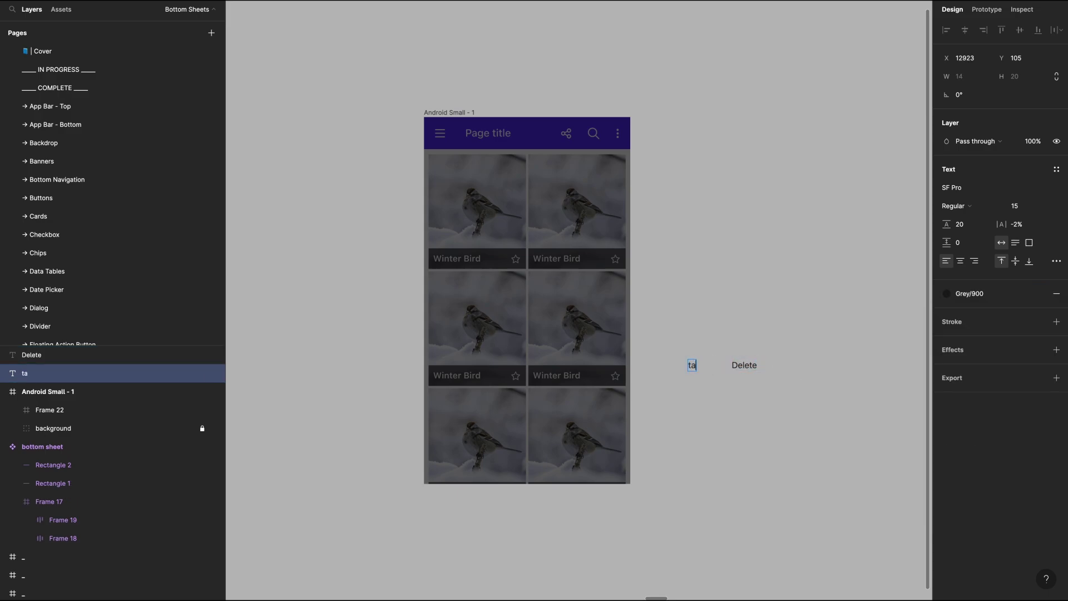
key("Escape")
Turn the trash text into an icon with the Font Awesome 6 Pro font and change its text to "trash-can".
left_click(1009, 187)
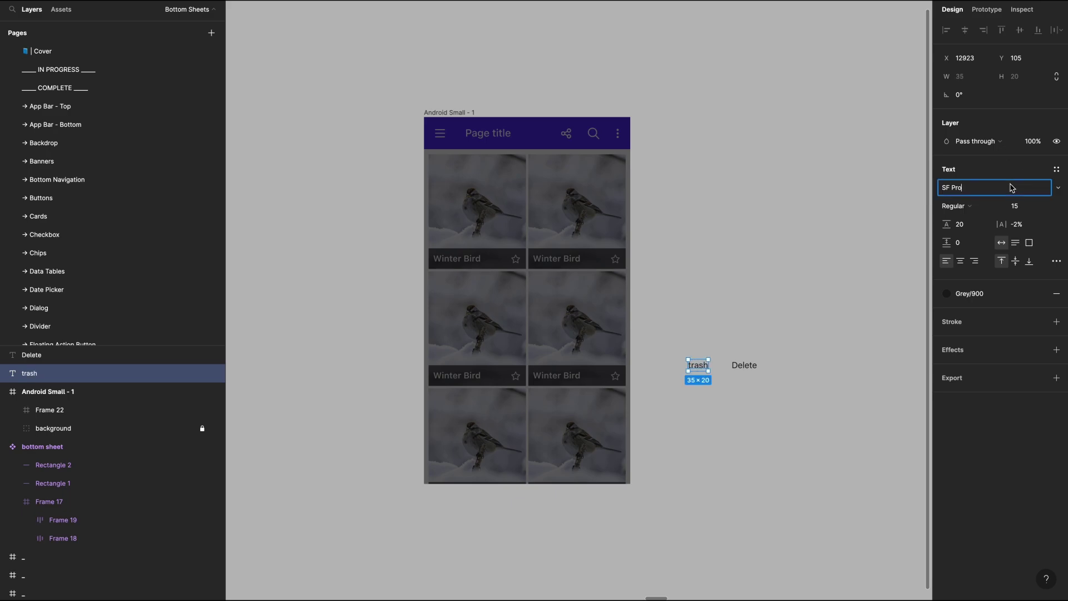
type("Font a")
key("Return")
double_click(693, 365)
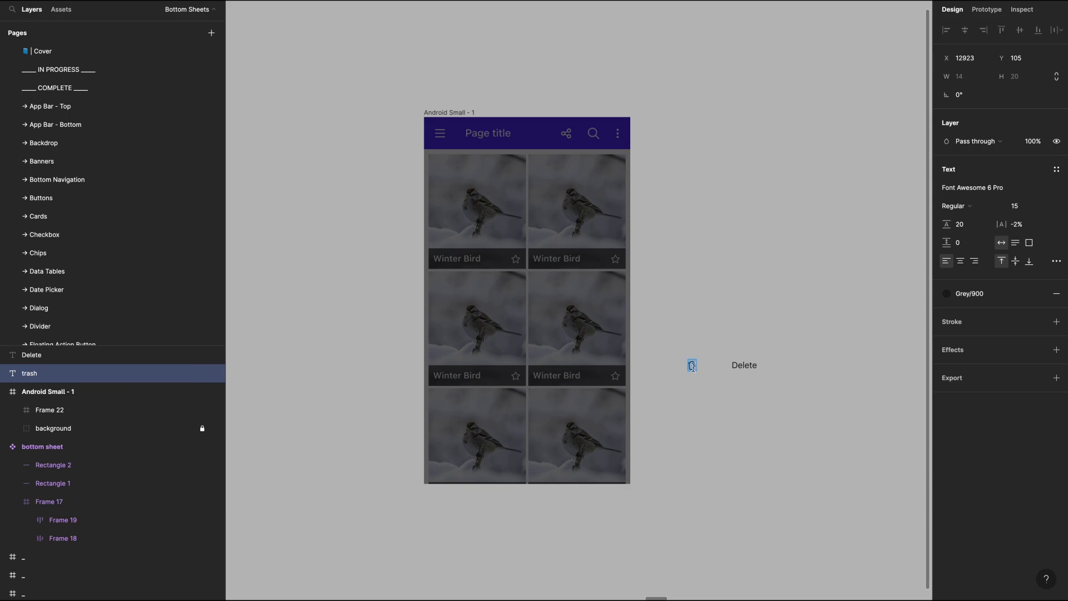
type("-can")
Move the Delete text next to the trash icon, make it 168 wide, and wrap both in an auto layout frame.
left_click_drag(744, 365, 799, 367)
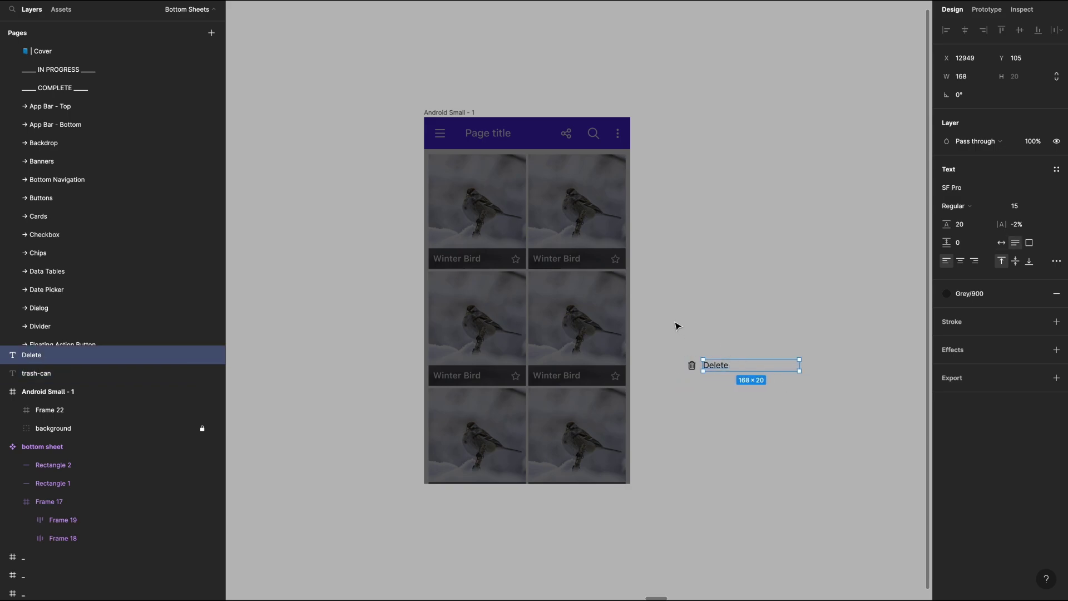
left_click_drag(677, 325, 738, 406)
key("shift+a")
left_click(725, 299)
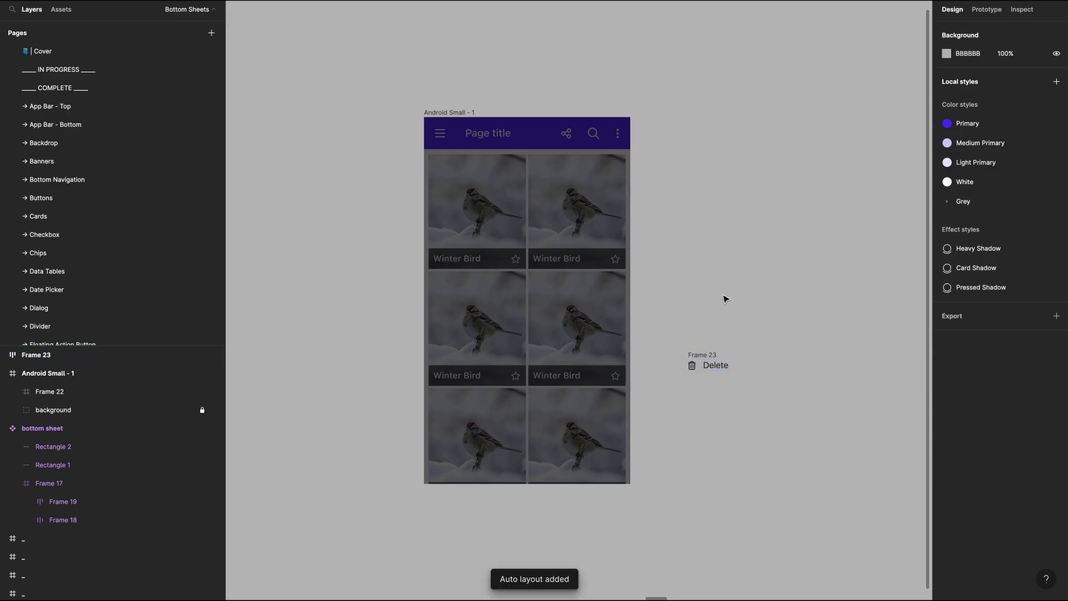
Set the Delete row's auto layout padding to 16 horizontally and 14 vertically.
left_click(703, 354)
left_click(962, 243)
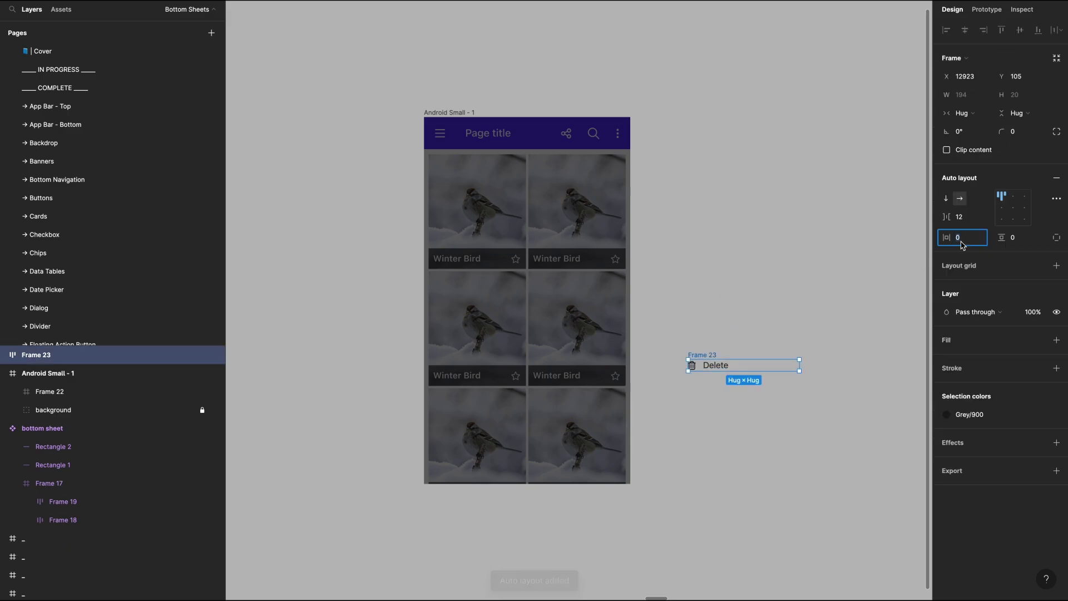
key("Tab")
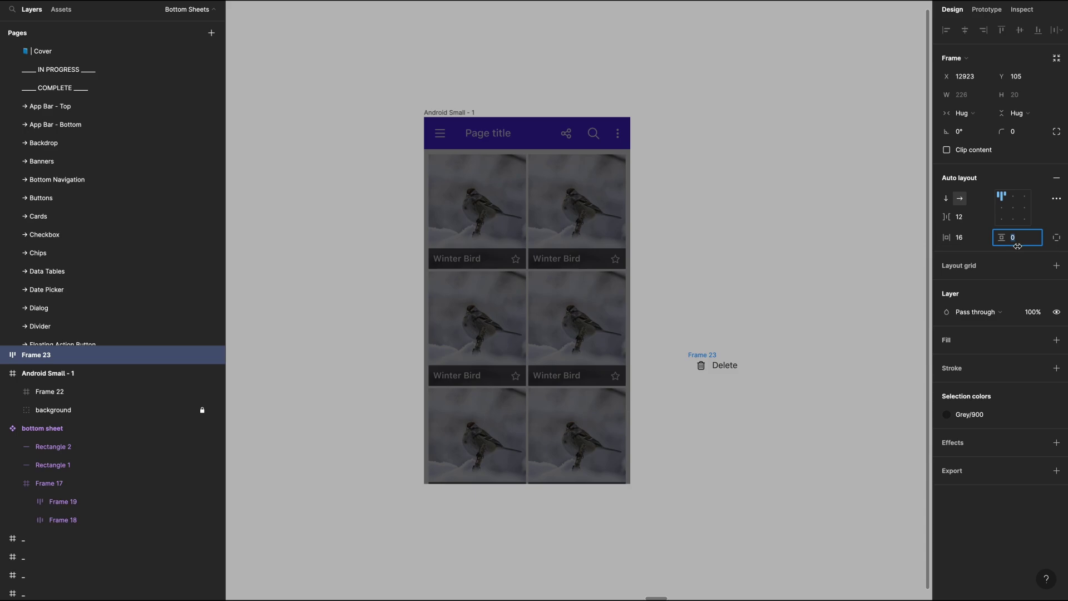
type("12")
key("Return")
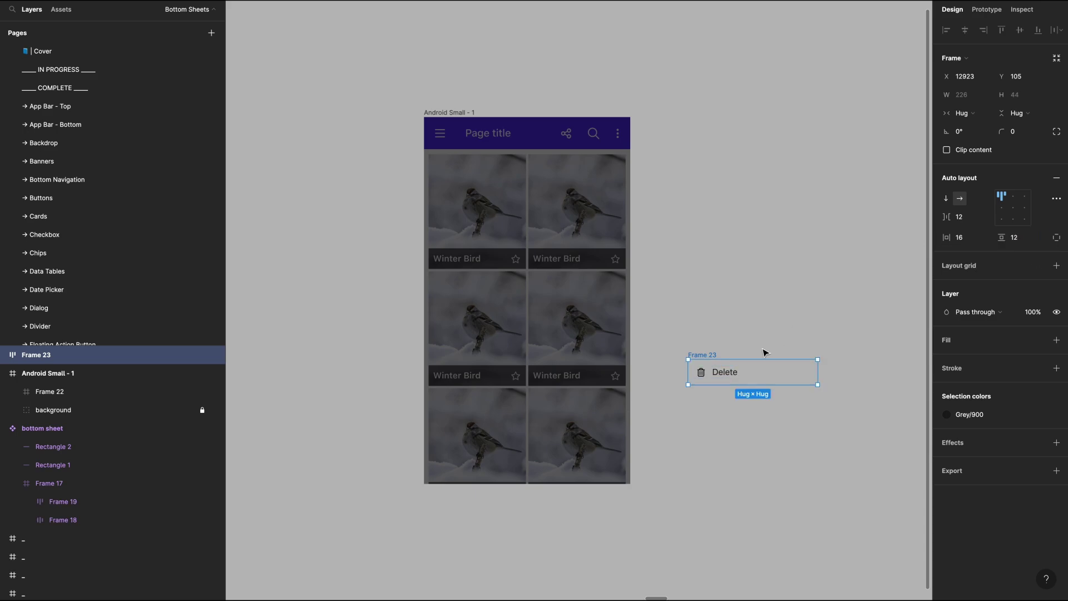
left_click(1018, 237)
key("Up")
key("Up")
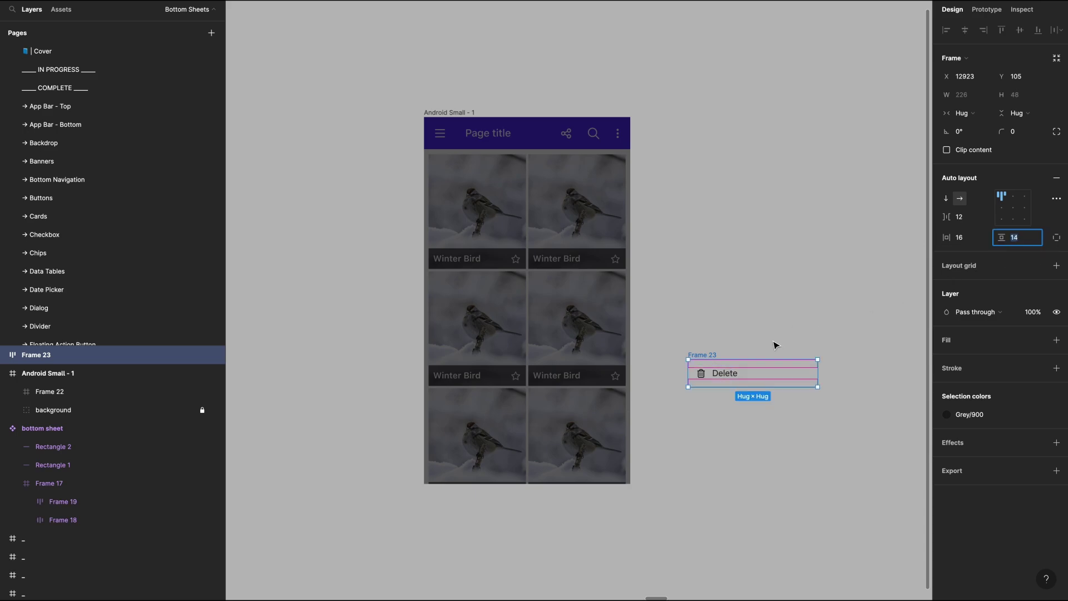
Fill the Delete row with the White color style.
left_click(1056, 340)
left_click(1038, 340)
left_click(967, 464)
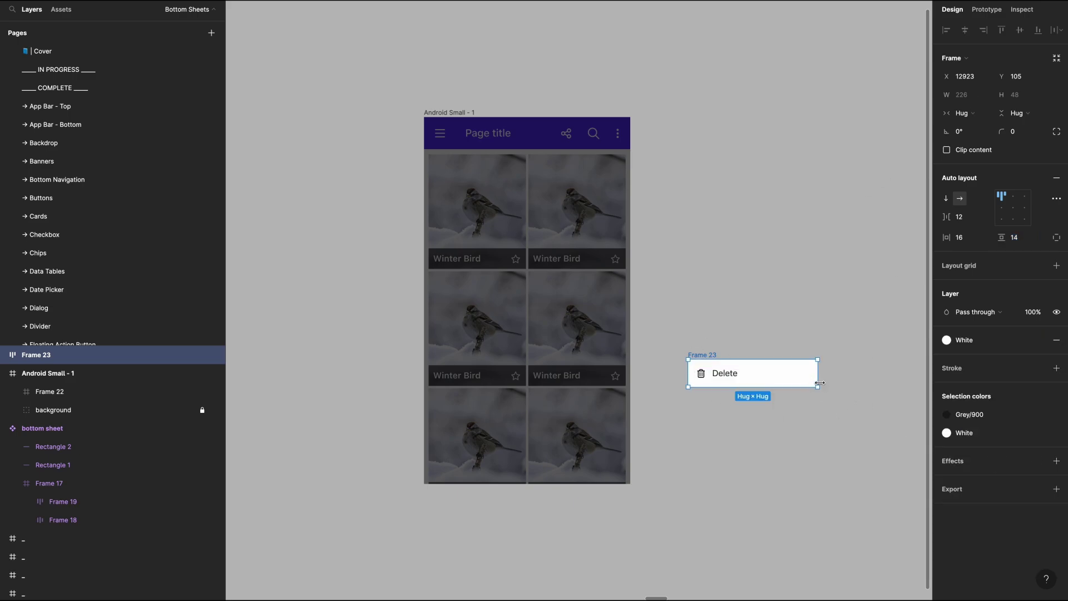
Set the Delete row's width to 360.
left_click_drag(819, 383, 866, 382)
left_click(965, 99)
type("3")
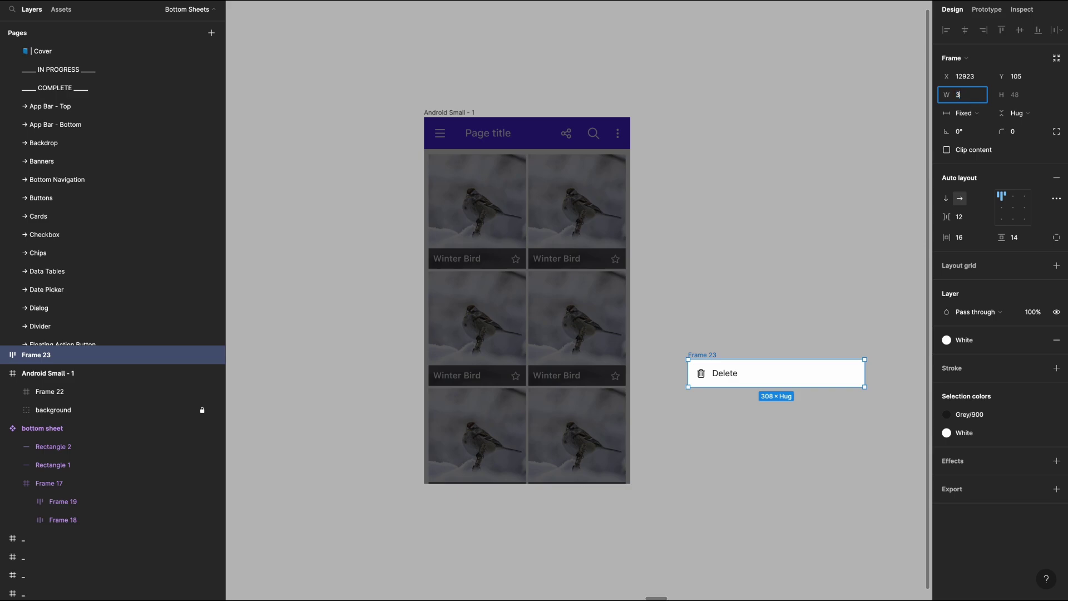
type("60")
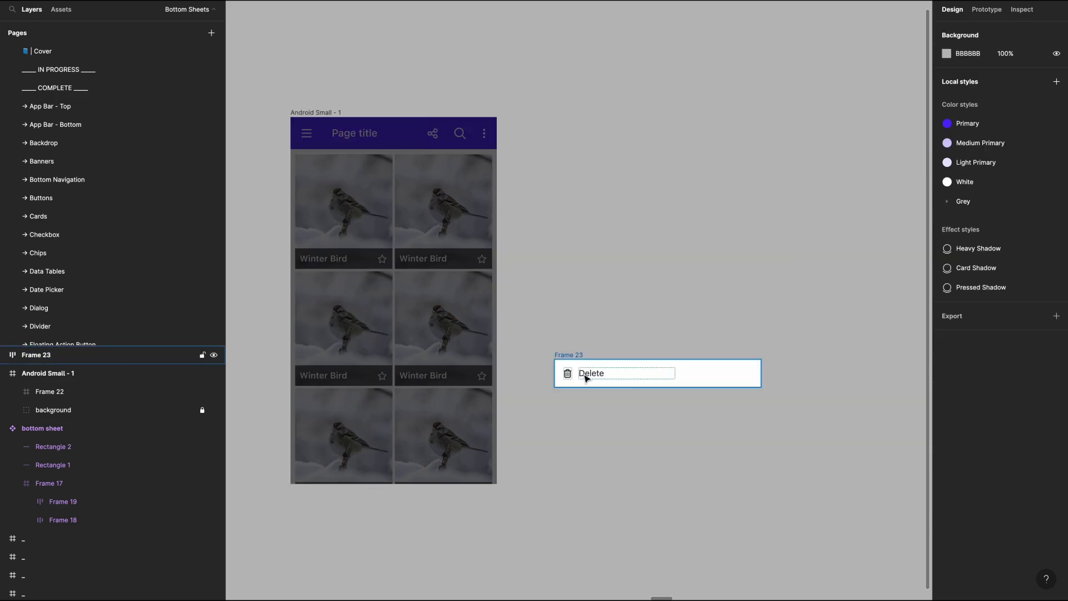
Increase the trash icon's font size to 18.
left_click(584, 376)
left_click_drag(554, 308, 625, 436)
left_click(1026, 224)
key("Up")
key("Up")
key("Up")
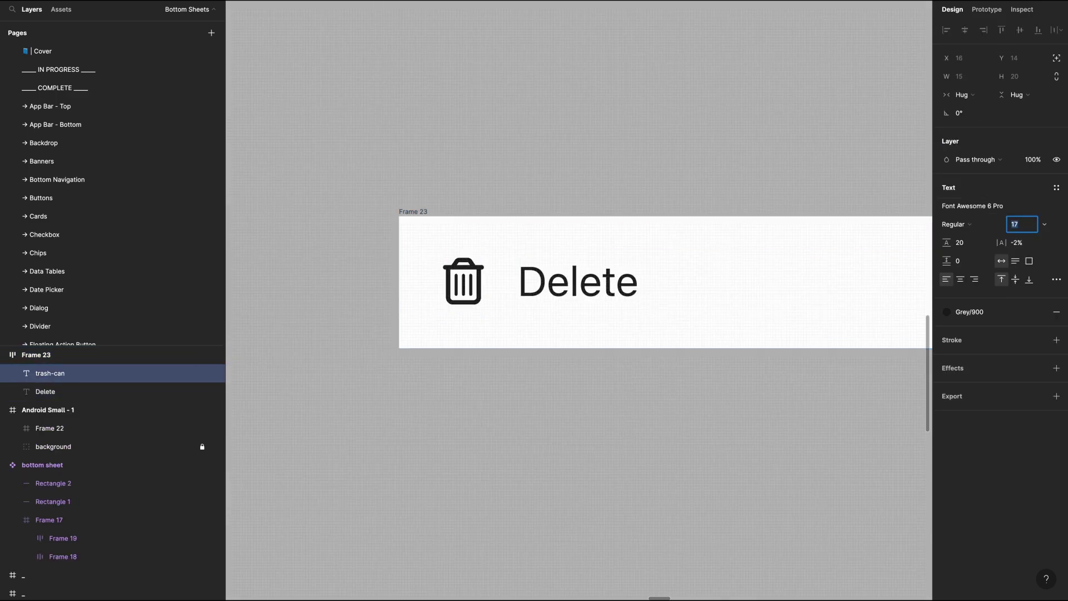
Set the trash icon's line height to 24.
key("Tab")
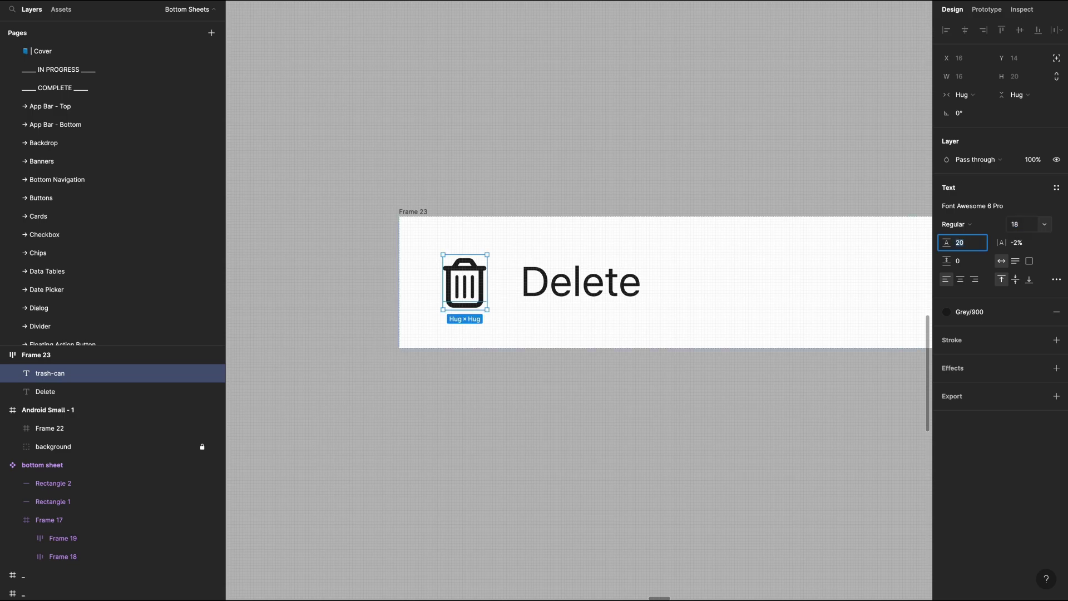
key("Up")
key("Up")
key("Up")
key("Up")
key("Up")
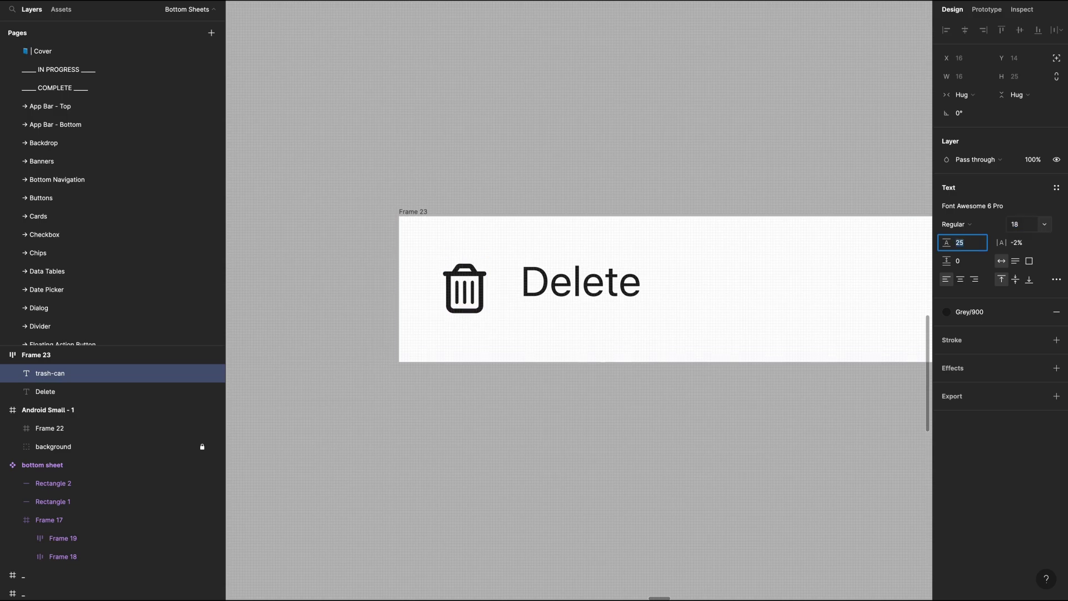
key("Down")
Give the trash icon's text box a fixed width of 24 and center the icon horizontally within it.
left_click_drag(488, 279, 505, 279)
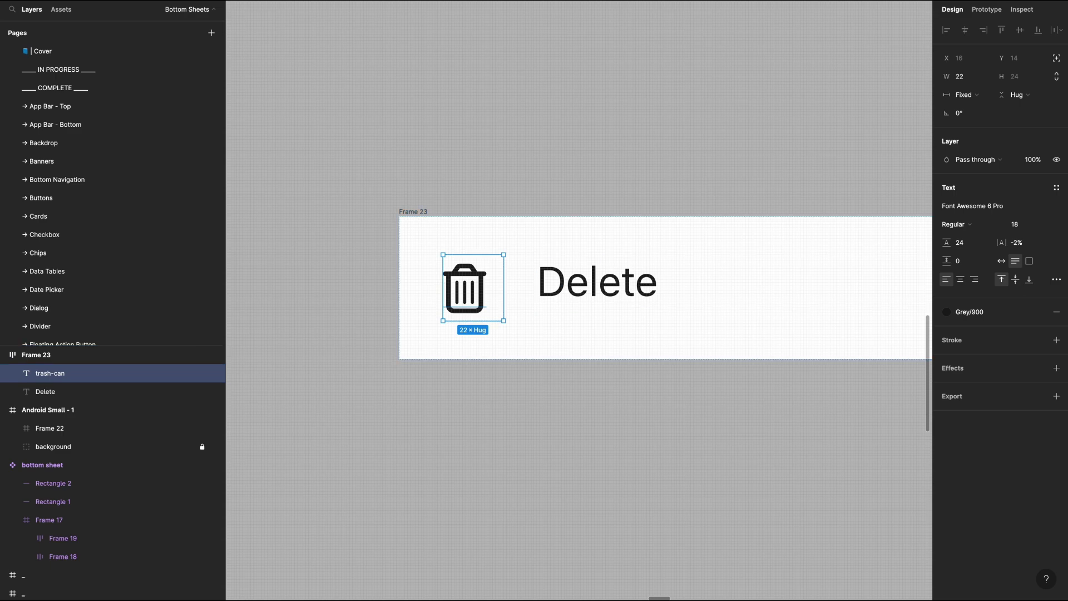
left_click(963, 280)
left_click(961, 77)
key("Up")
key("Up")
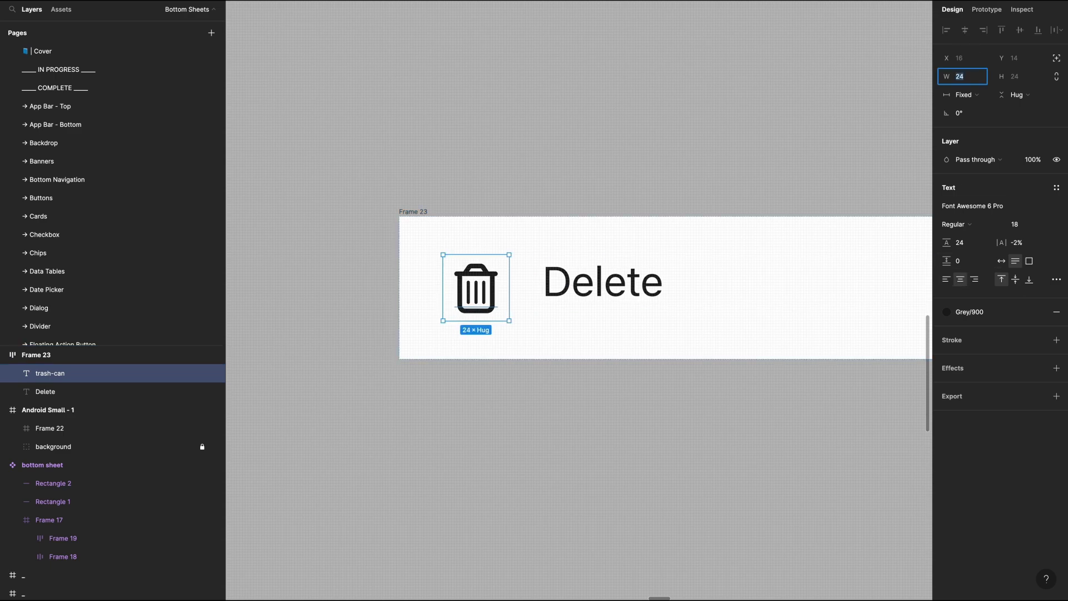
Apply the Grey/600 color style to the trash icon.
left_click(989, 306)
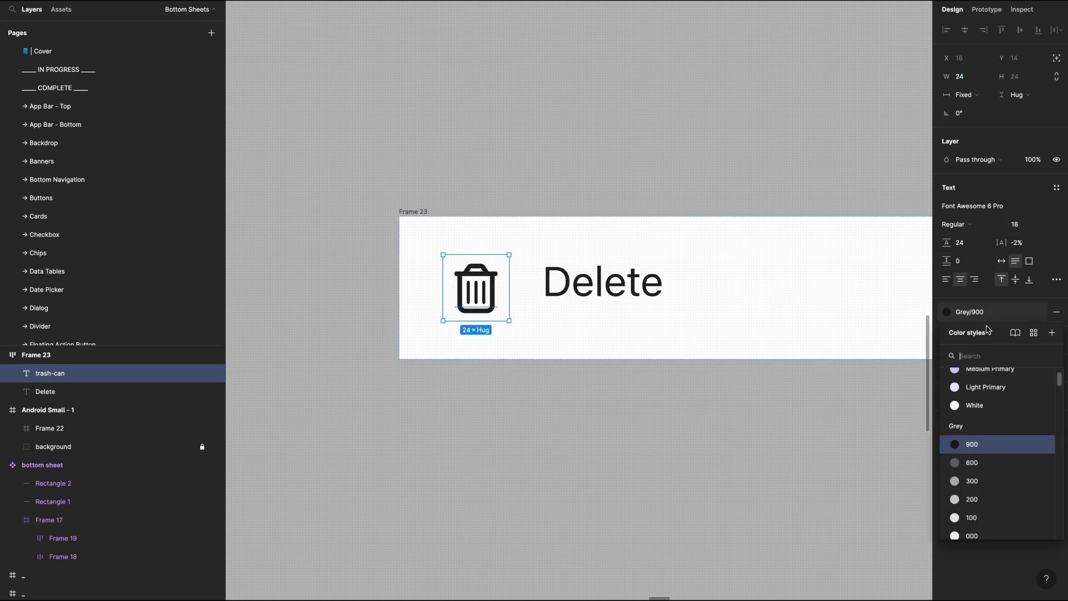
left_click(981, 462)
Set the Delete label's font size to 16.
left_click(595, 284)
left_click(1021, 226)
key("Up")
key("Up")
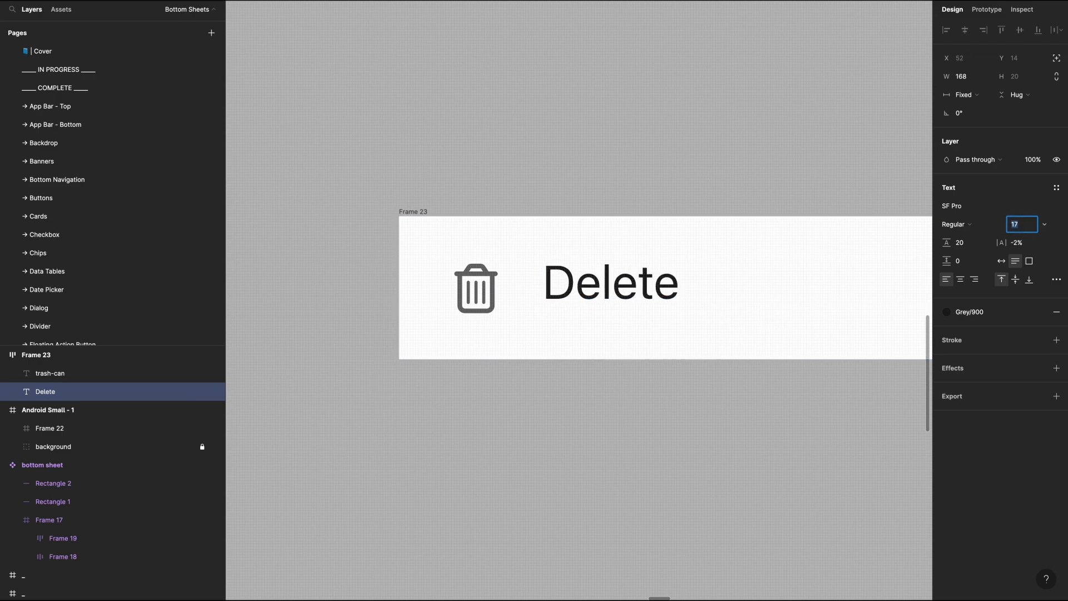
key("Up")
key("Down")
key("Down")
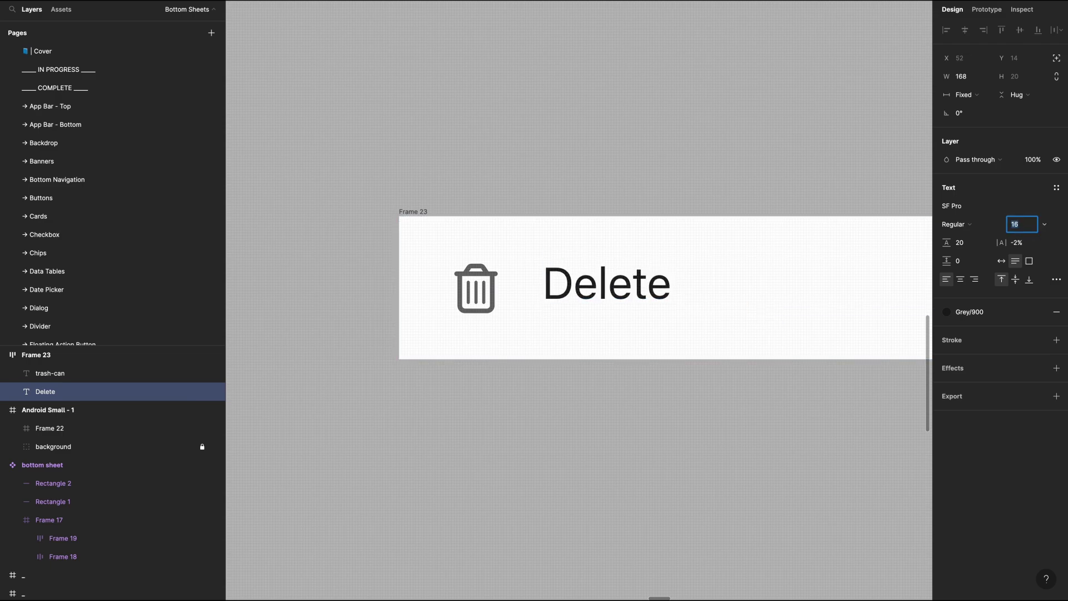
Set the Delete label's line height to 24 and apply the Grey/600 color style to it.
key("Tab")
type("25")
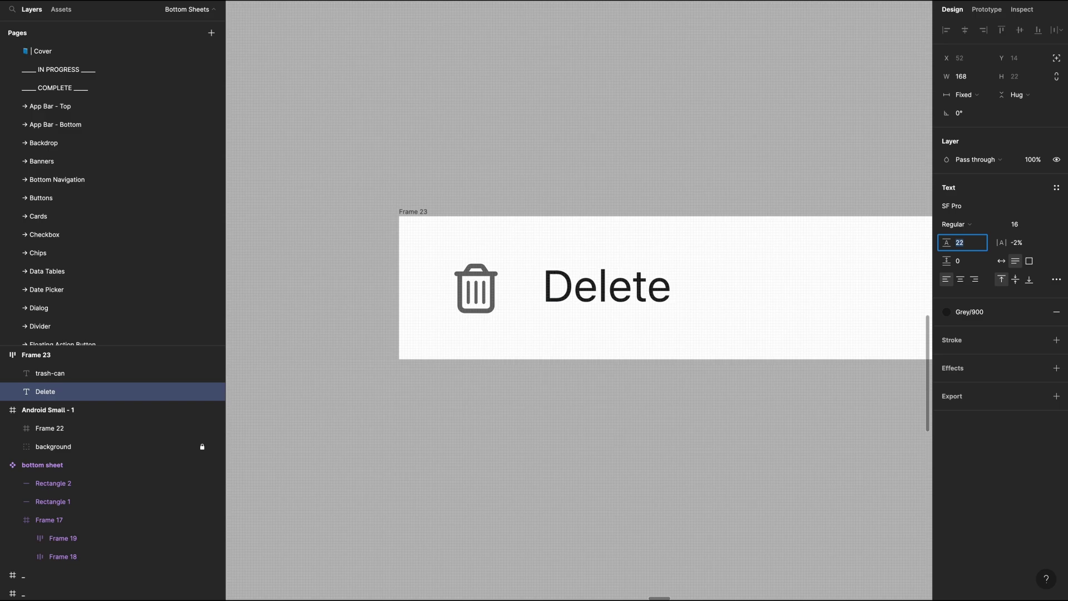
key("Return")
key("Down")
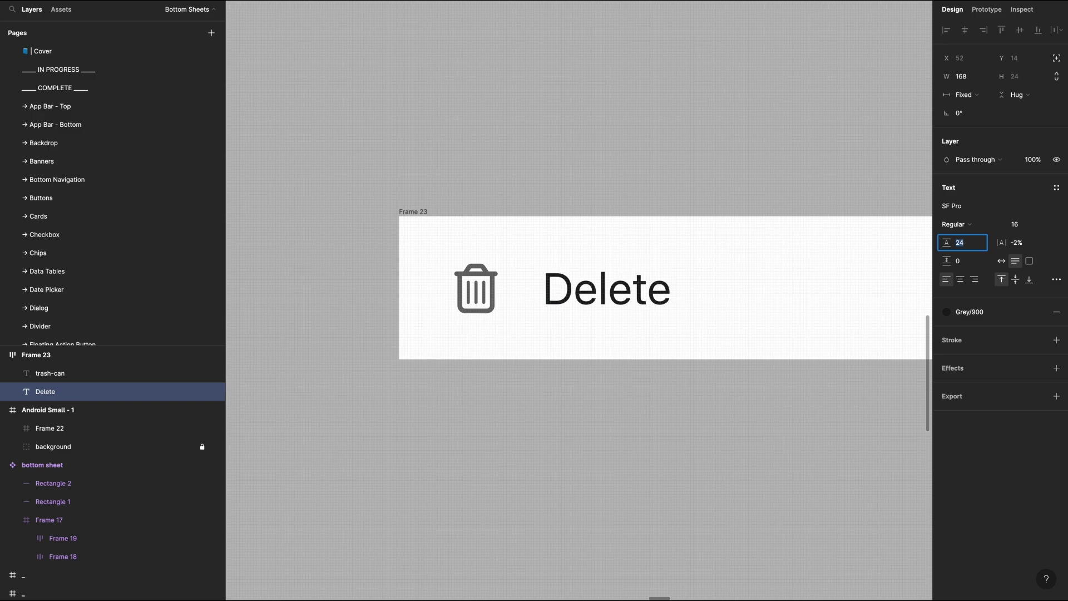
left_click(968, 312)
left_click(971, 462)
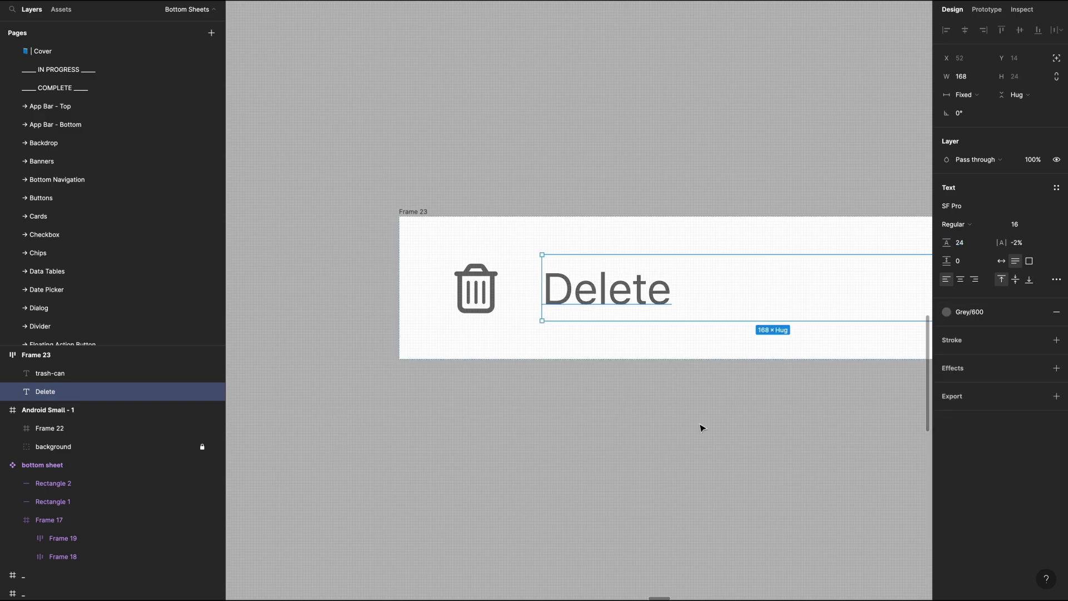
left_click(702, 428)
Set the auto layout spacing between the trash icon and the Delete label to 16.
scroll(499, 237, "down", 3)
left_click(475, 225)
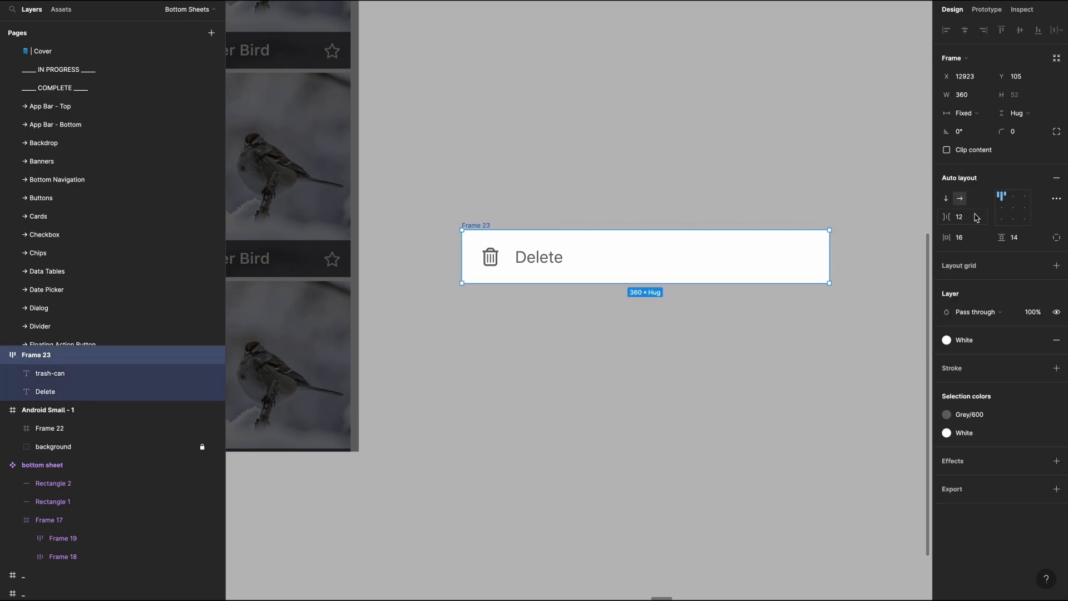
left_click(976, 218)
key("Up")
key("Up")
key("Up")
key("Up")
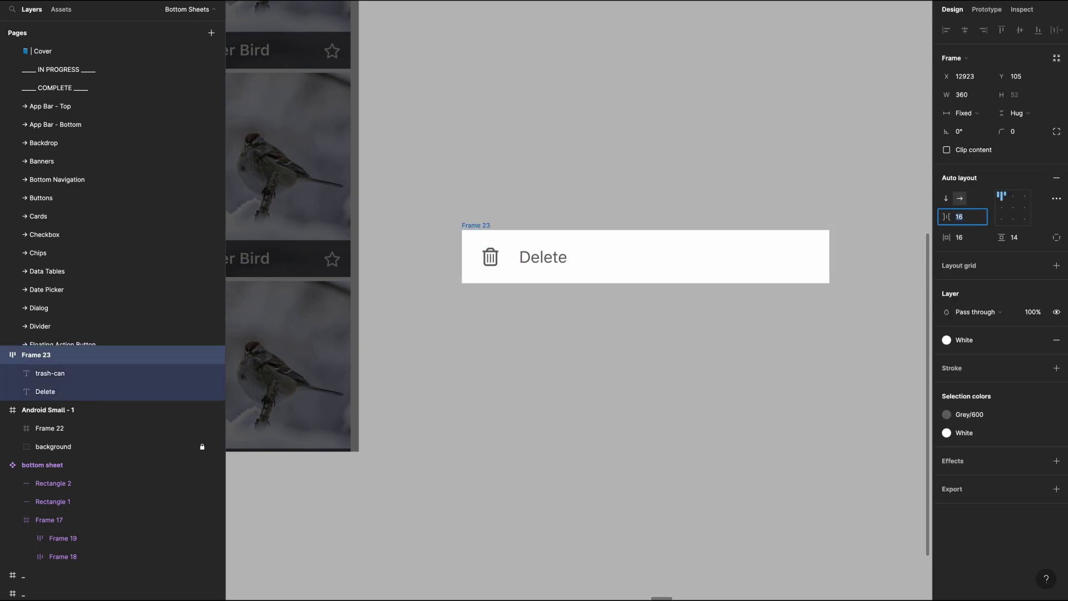
Duplicate the Delete row three times, stacking the copies directly below one another to make four rows.
left_click_drag(584, 255, 630, 295)
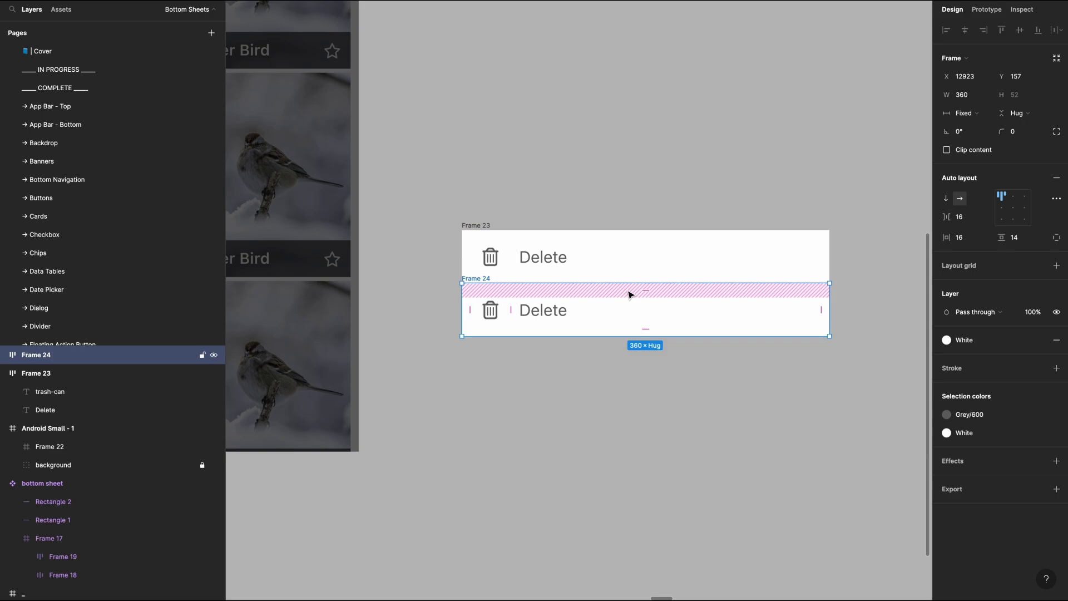
key("ctrl+d")
key("ctrl+d")
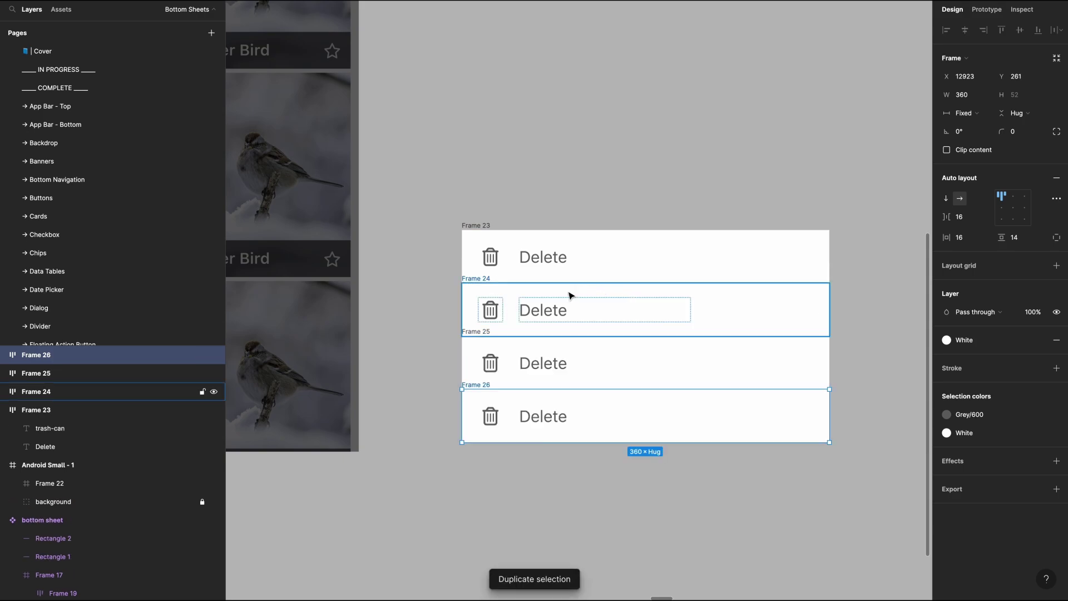
Change the labels of the first three rows to Edit, Duplicate and Get Link.
double_click(532, 265)
type("Edit")
double_click(565, 316)
type("a")
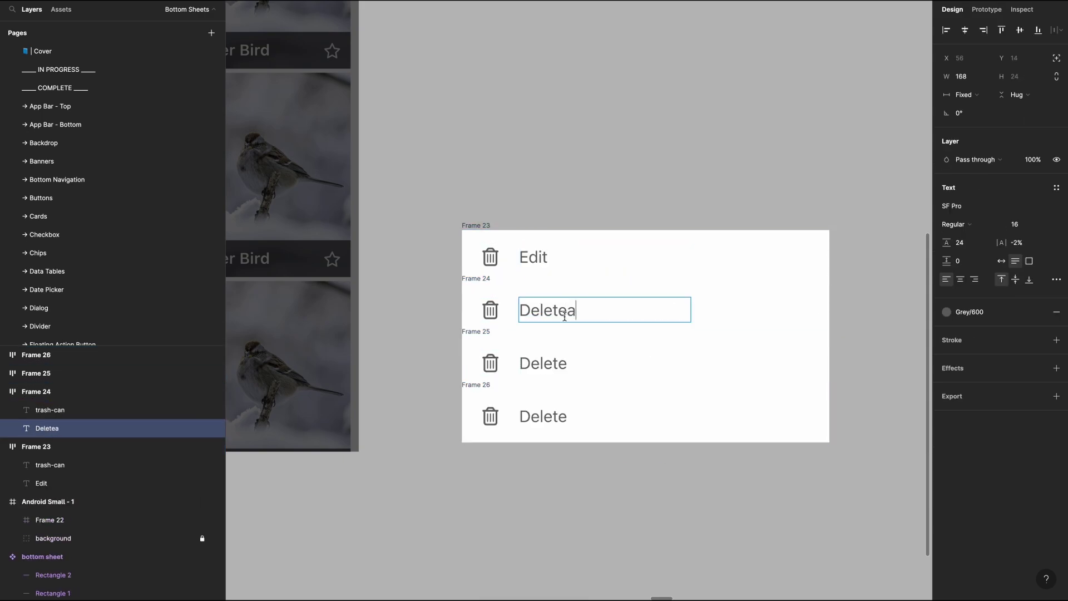
key("ctrl+a")
type("Duplicate")
double_click(575, 357)
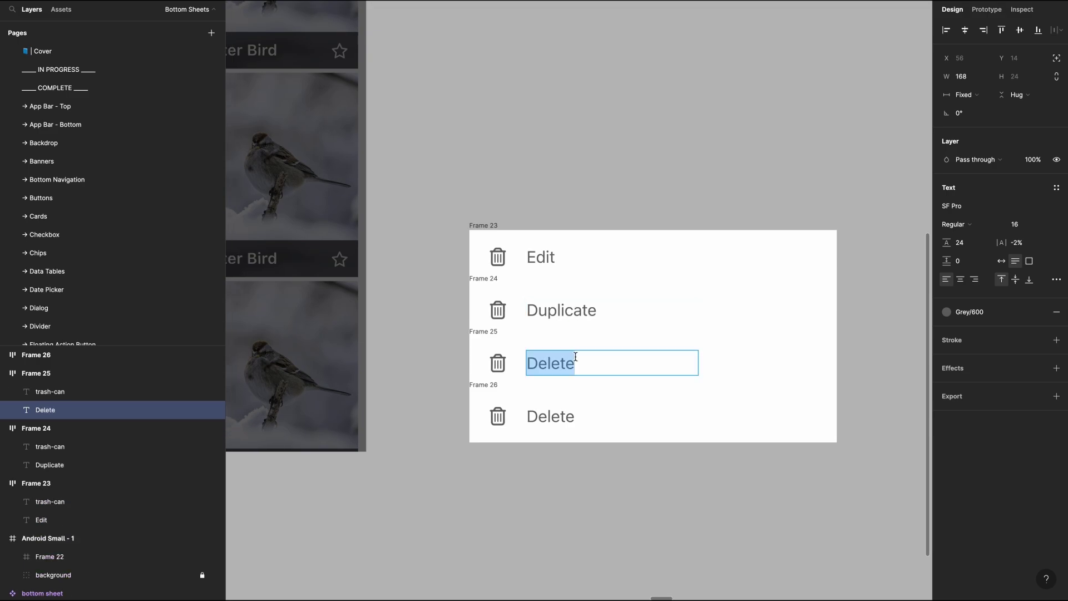
type("GetLink")
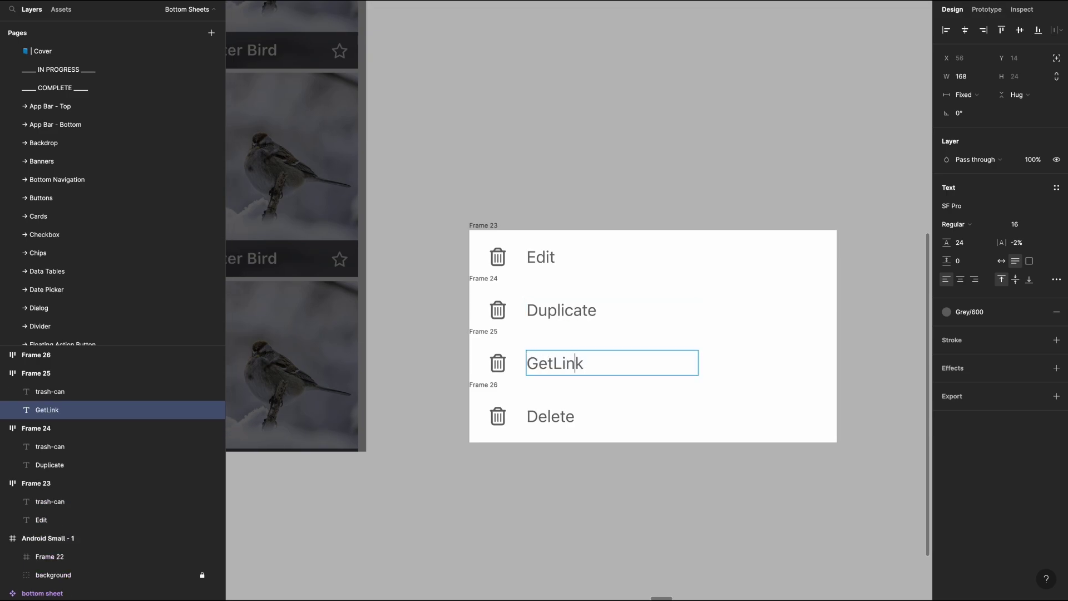
Replace the trash icons in the Get Link, Duplicate and Edit rows with the link, copy and edit icons respectively.
double_click(498, 363)
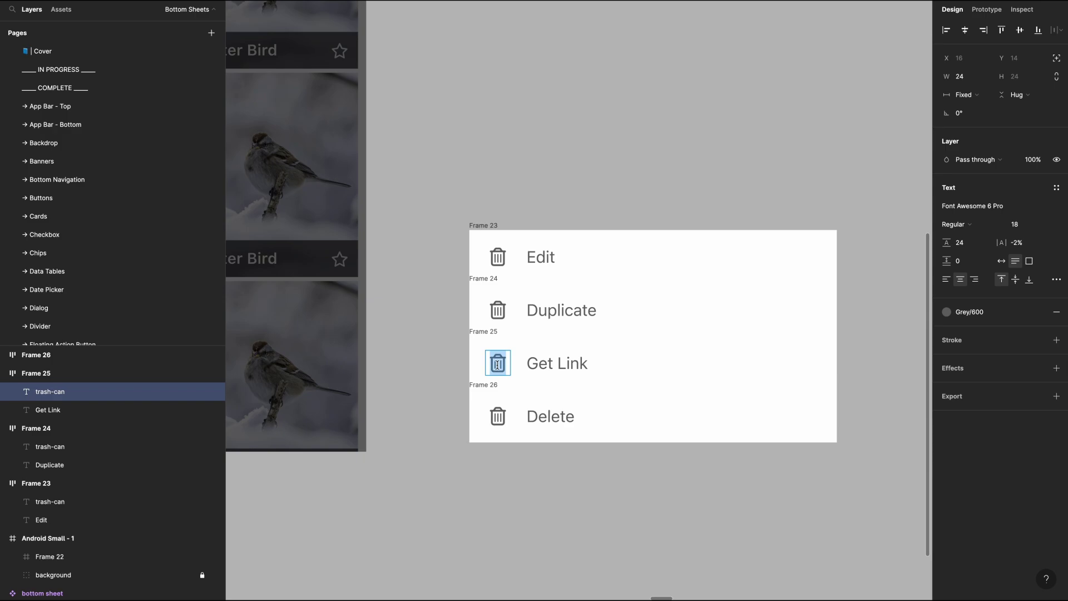
type("link")
double_click(497, 309)
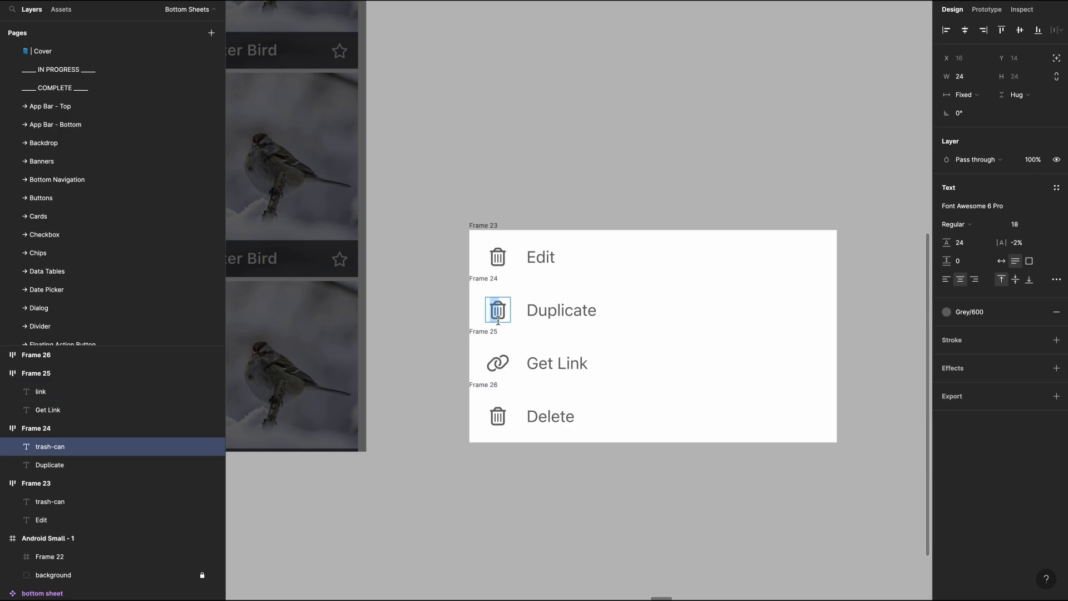
type("copy")
double_click(500, 264)
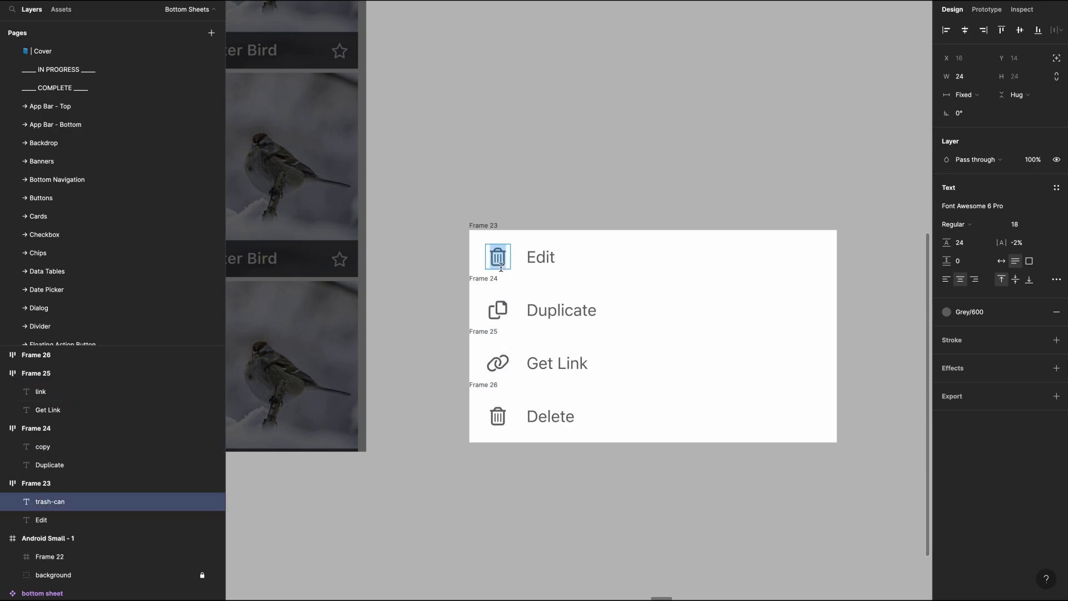
type("edit")
key("Escape")
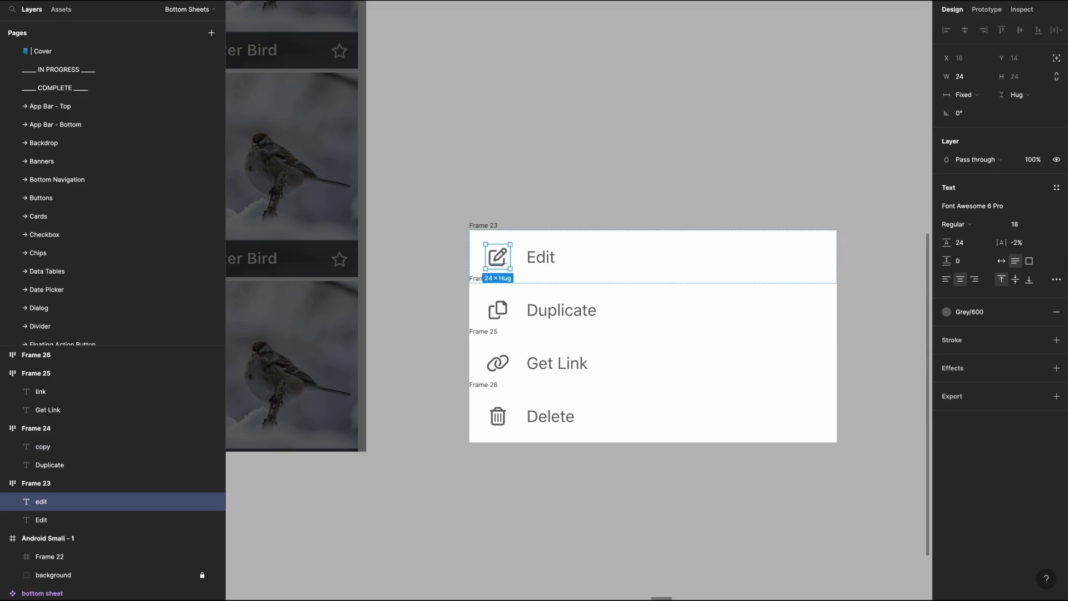
Wrap the four rows in an auto layout frame and set each row's vertical padding to 16.
left_click_drag(452, 173, 858, 514)
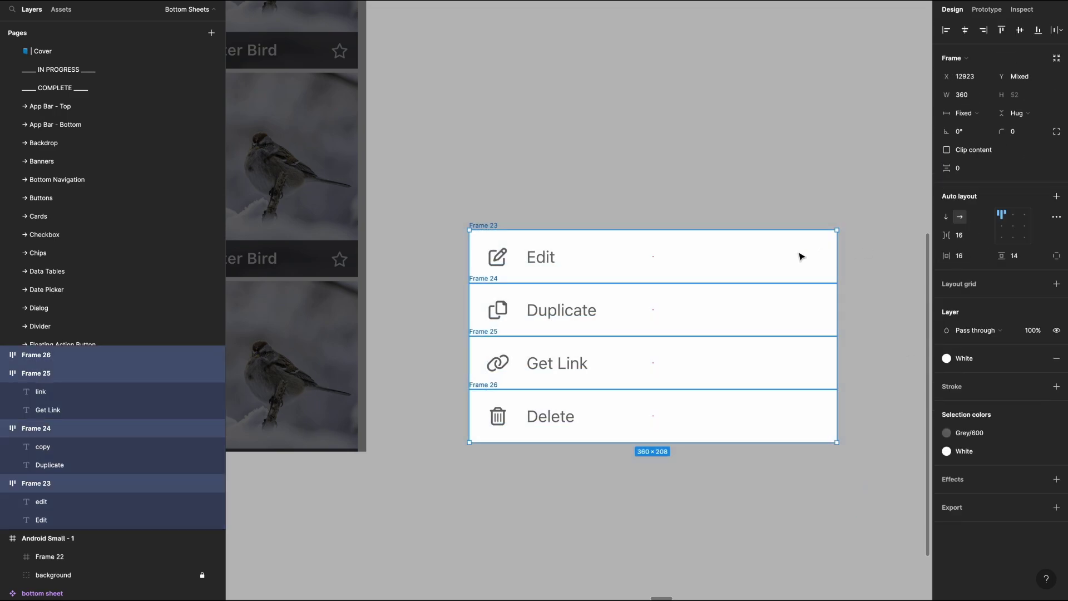
key("shift+a")
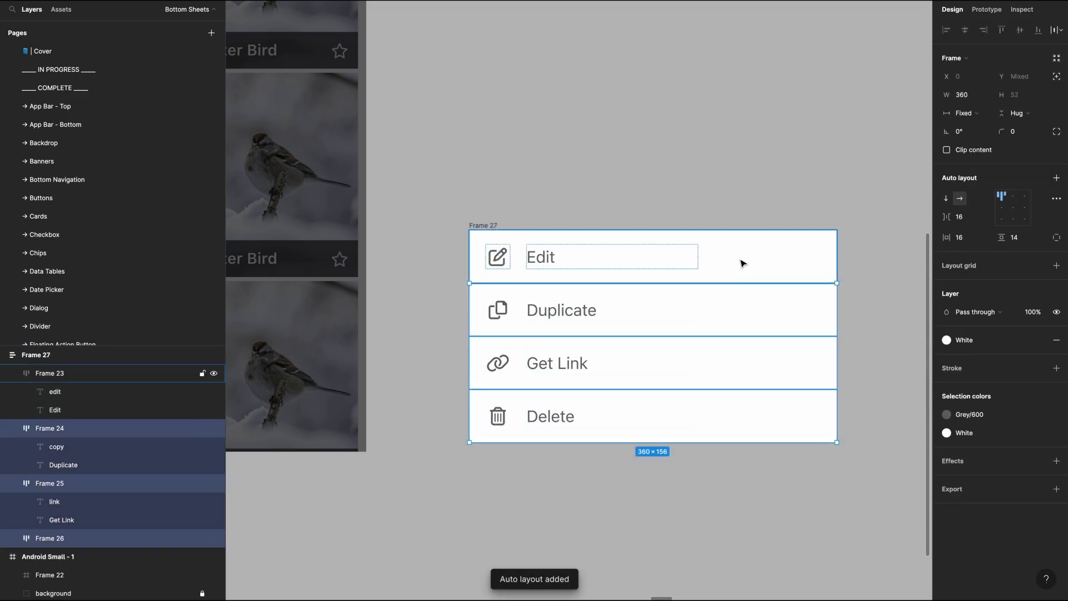
left_click(743, 263, "shift")
left_click(1015, 241)
key("Up")
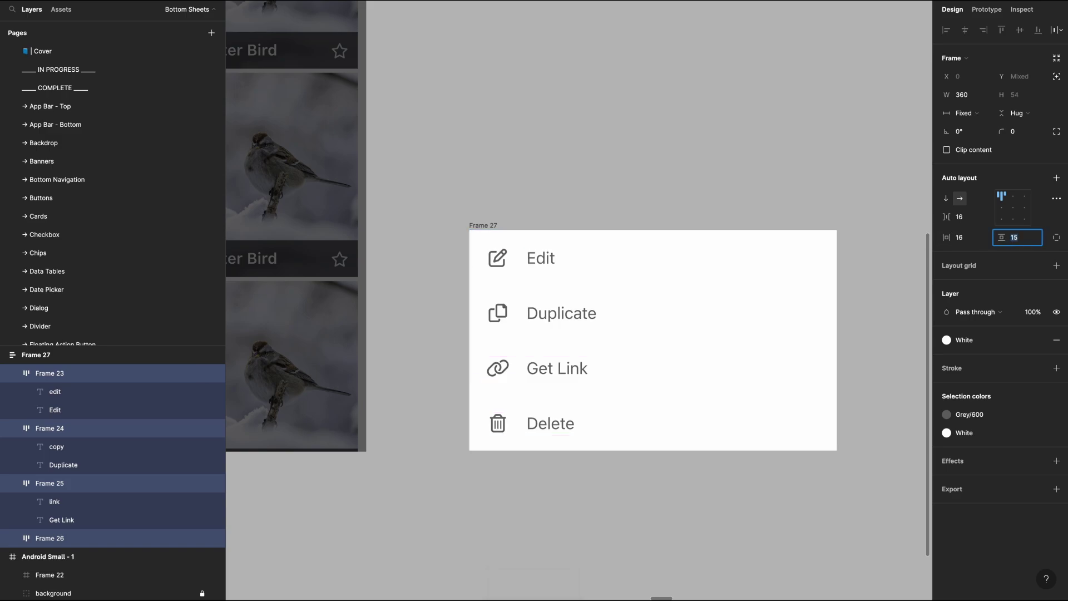
key("Up")
left_click(594, 128)
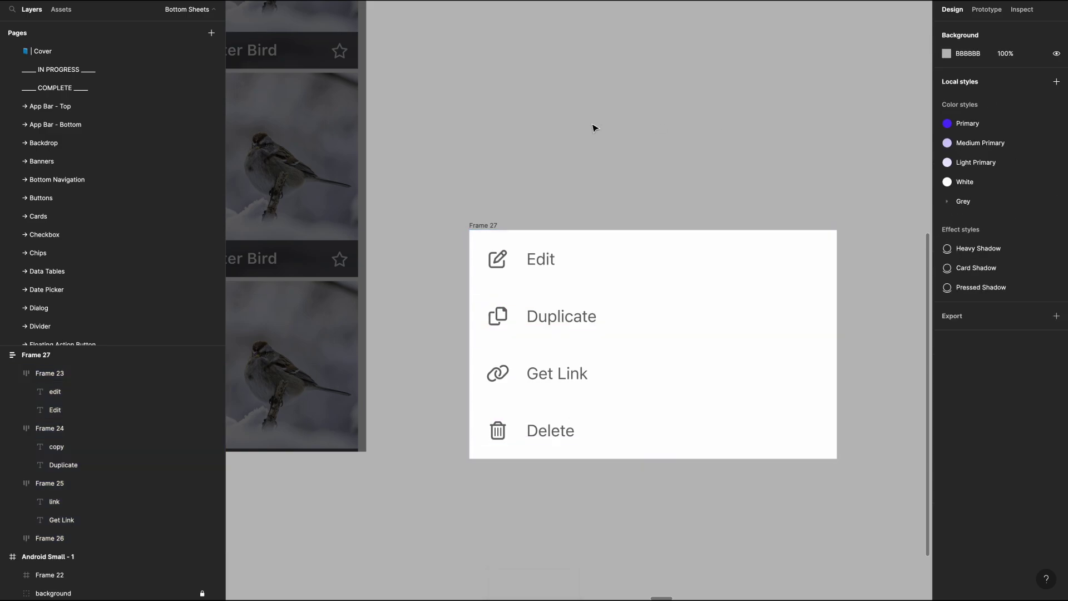
Move the four-row menu frame to the bottom edge inside the Android Small - 1 frame and name it bottom.
left_click(487, 224)
key("shift+0")
key("ctrl+x")
scroll(489, 225, "left", 5)
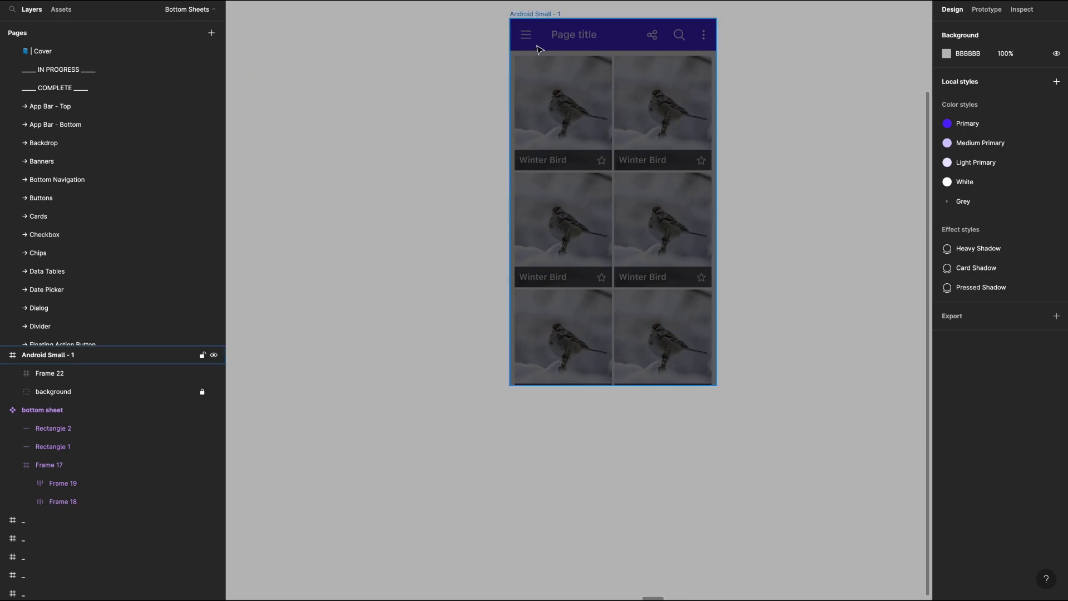
left_click(540, 14)
key("ctrl+v")
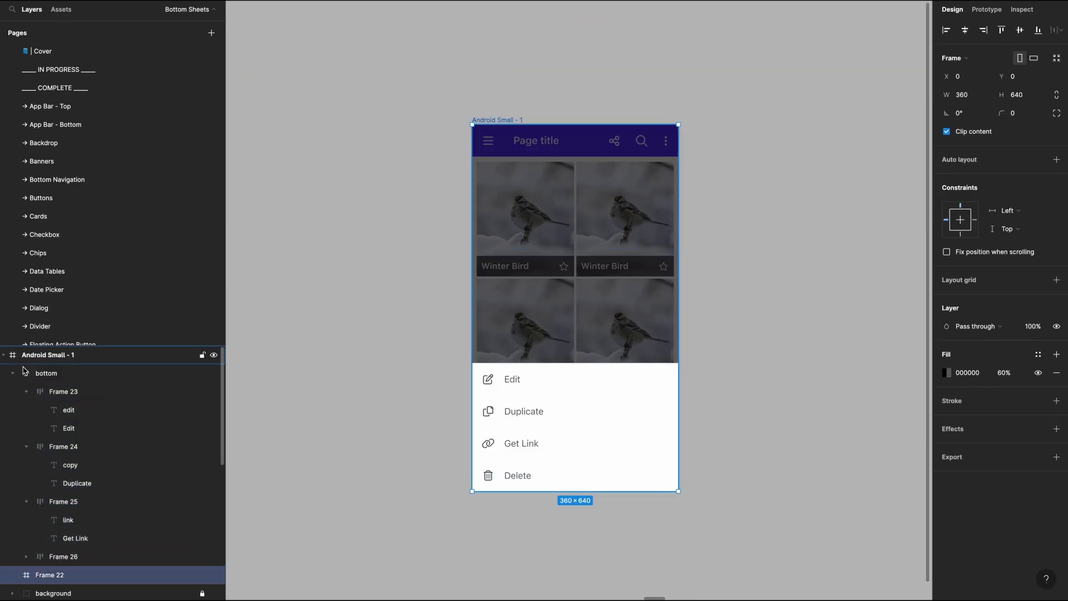
Rename the dark overlay Frame 22 as scrim and move it with the bottom frame out of the Android Small - 1 screen.
left_click(483, 385)
left_click(500, 319)
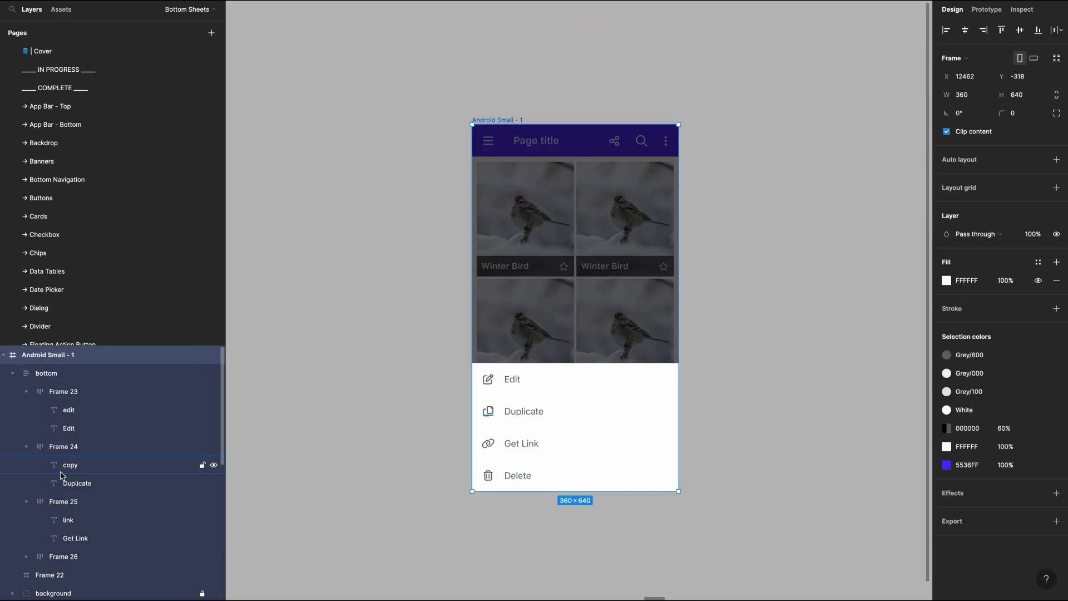
double_click(42, 577)
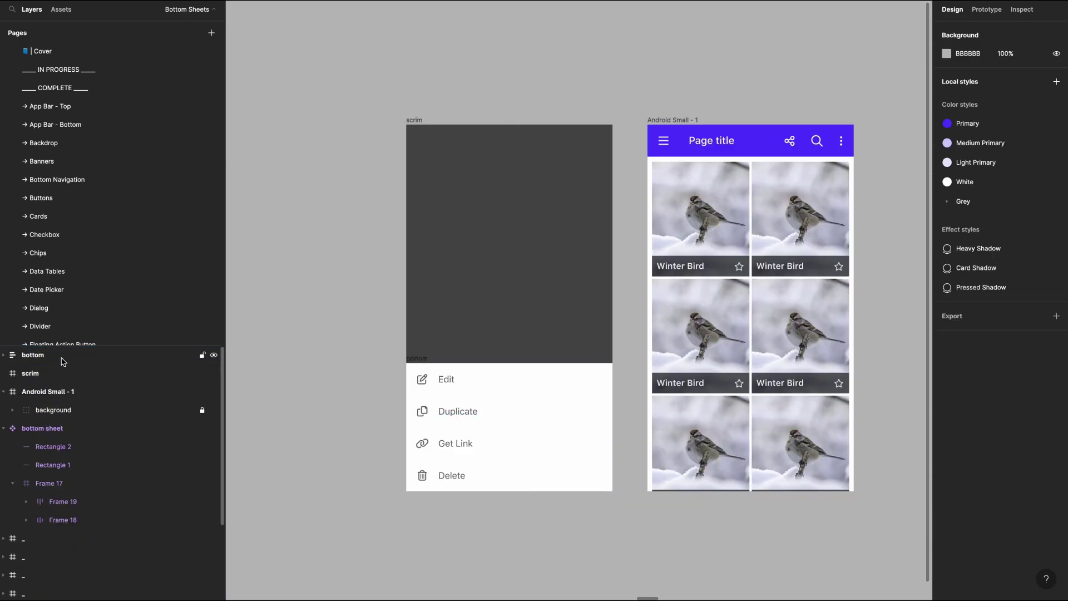
Nest the bottom frame inside the scrim frame and rename the scrim frame as modal bottom sheet.
left_click_drag(61, 358, 34, 374)
double_click(32, 361)
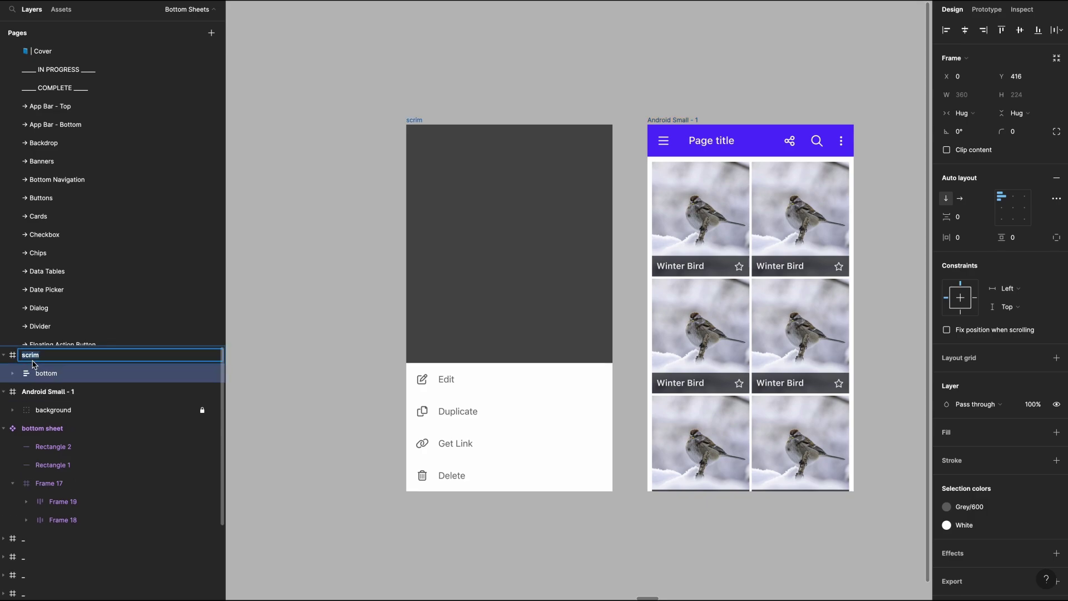
type("modal bot")
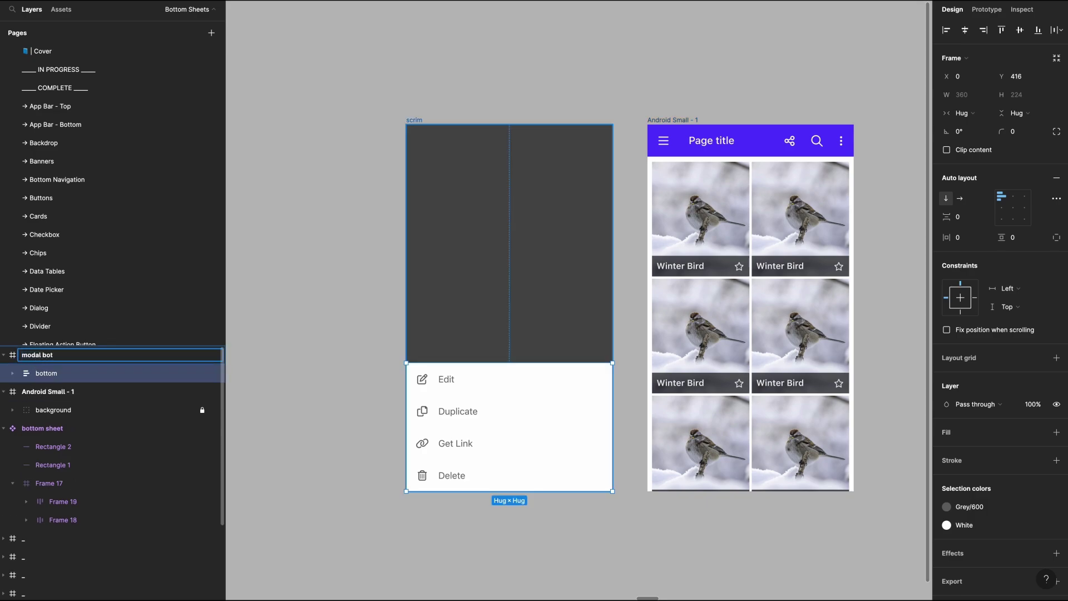
type("tom sheet")
key("Return")
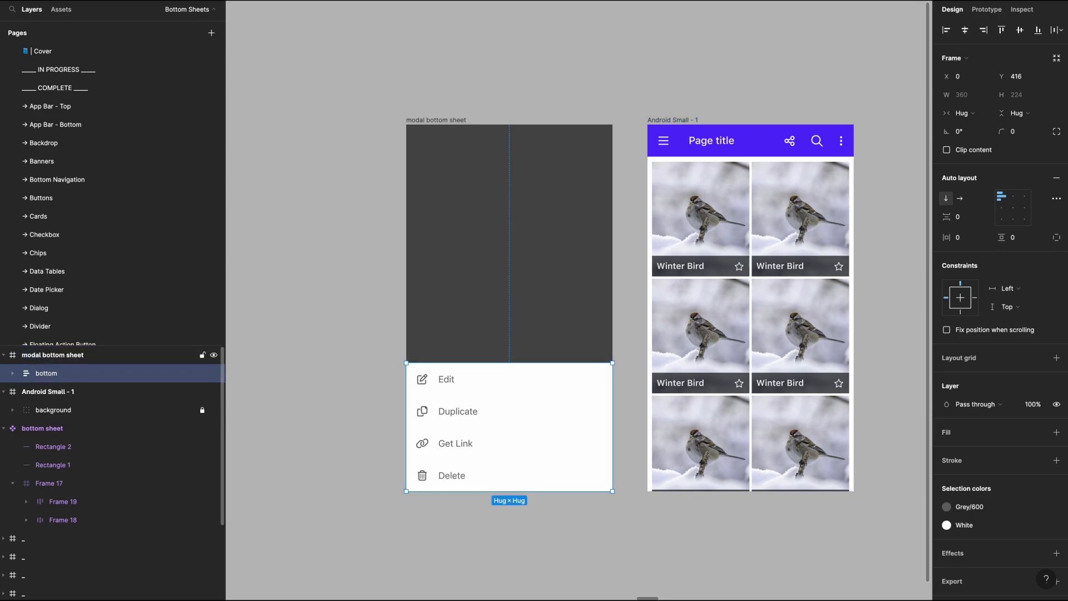
Delete the Android Small - 1 image-list screen and convert the modal bottom sheet frame into a component.
left_click(676, 120)
key("Delete")
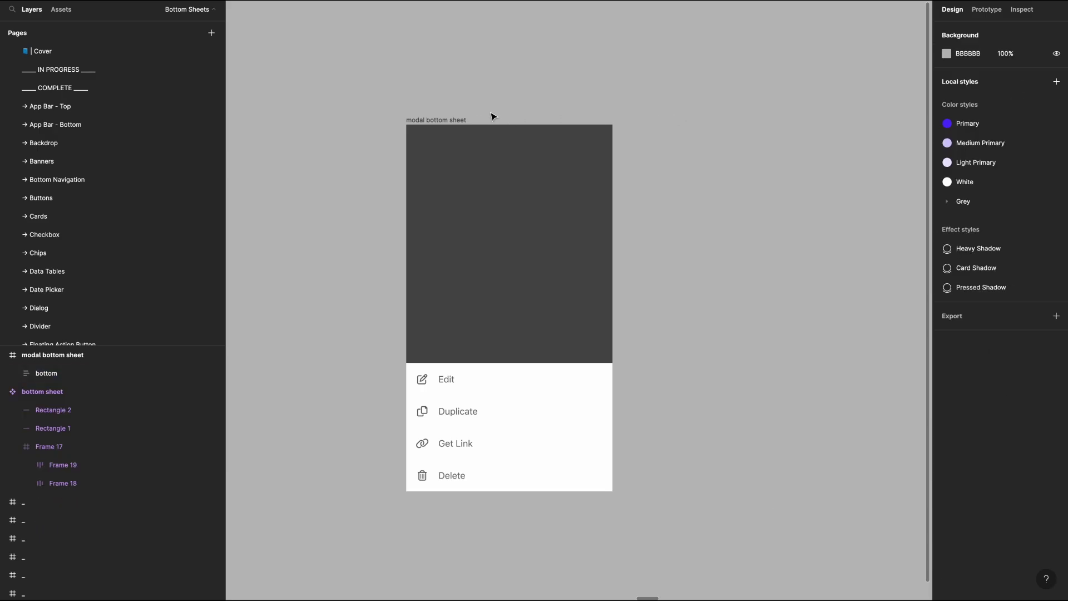
left_click(445, 121)
key("ctrl+alt+k")
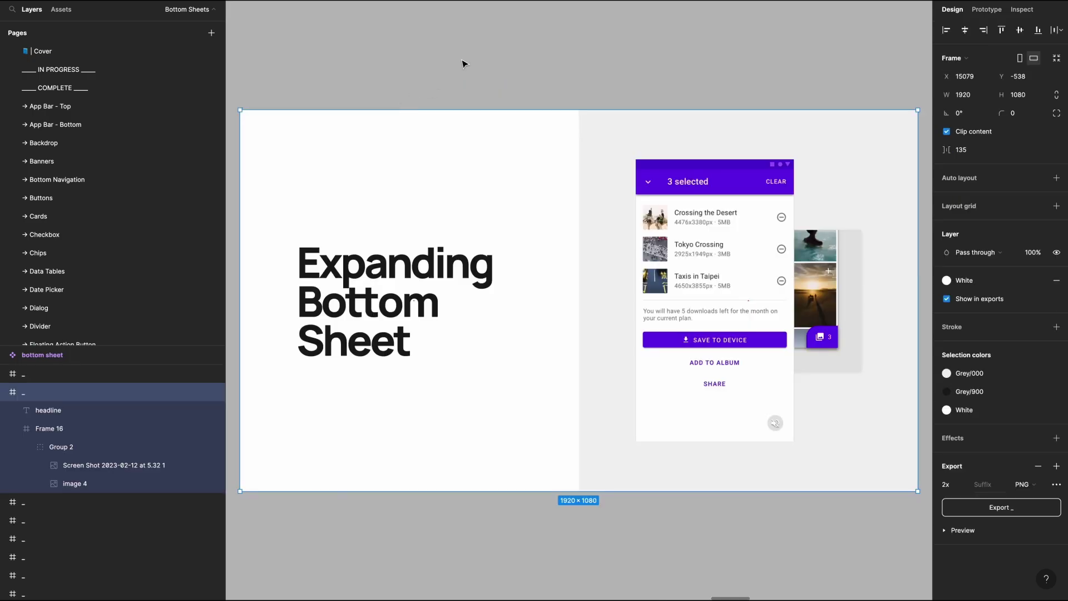
left_click(464, 64)
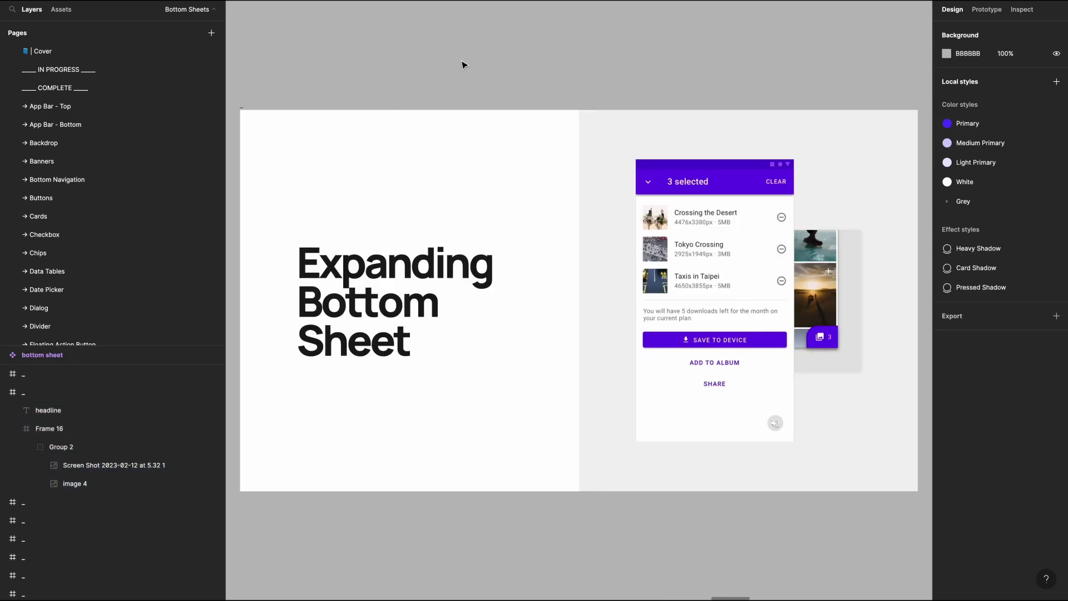
left_click(829, 340, "super")
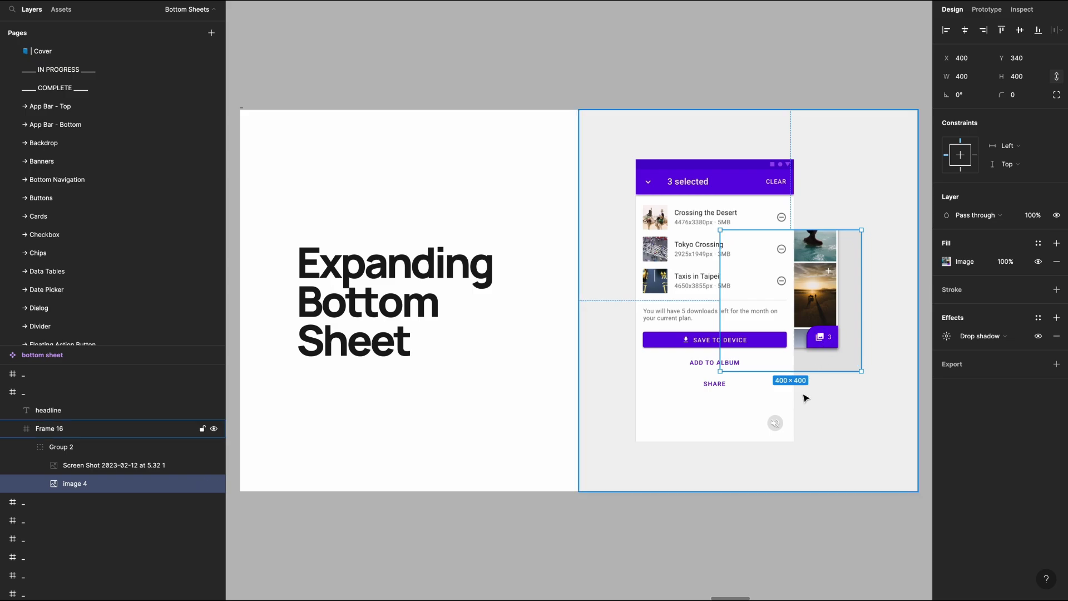
left_click(732, 89)
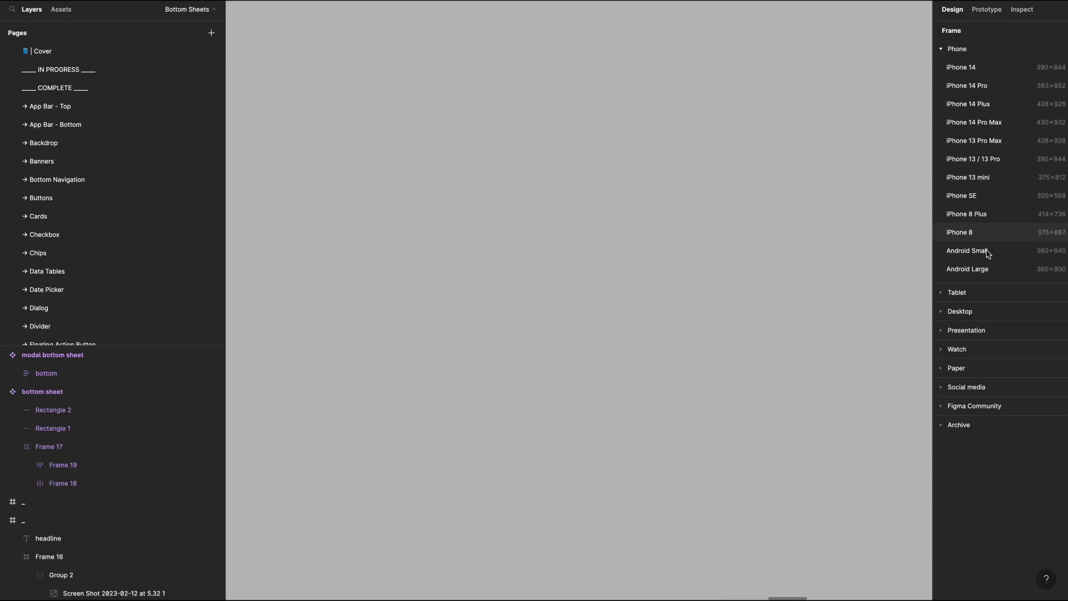
Add a blank Android Small frame on an empty area of the canvas.
left_click(968, 253)
left_click(446, 148)
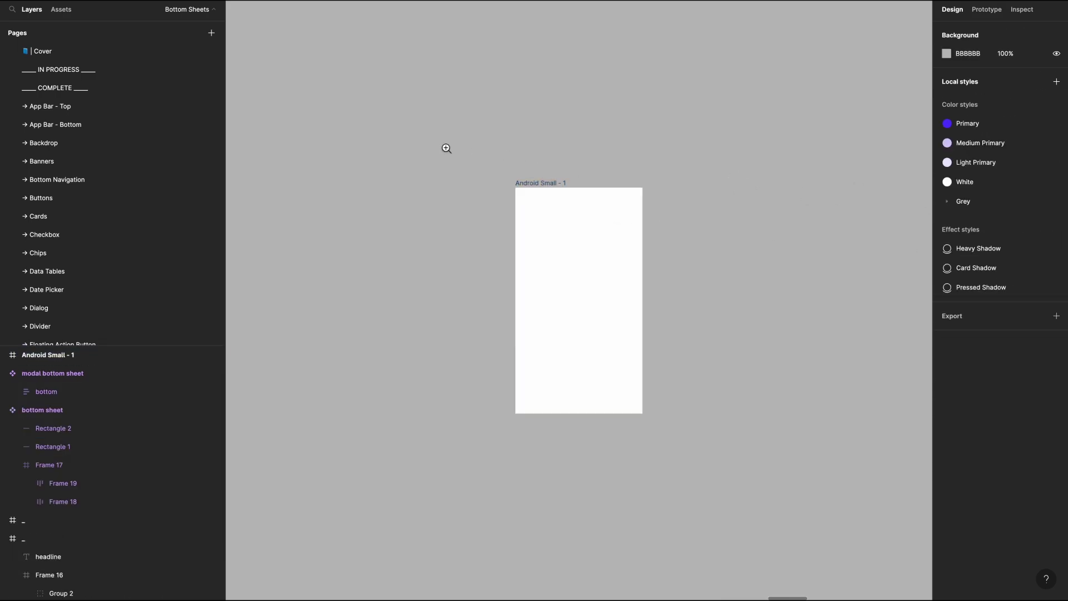
scroll(559, 286, "up", 5)
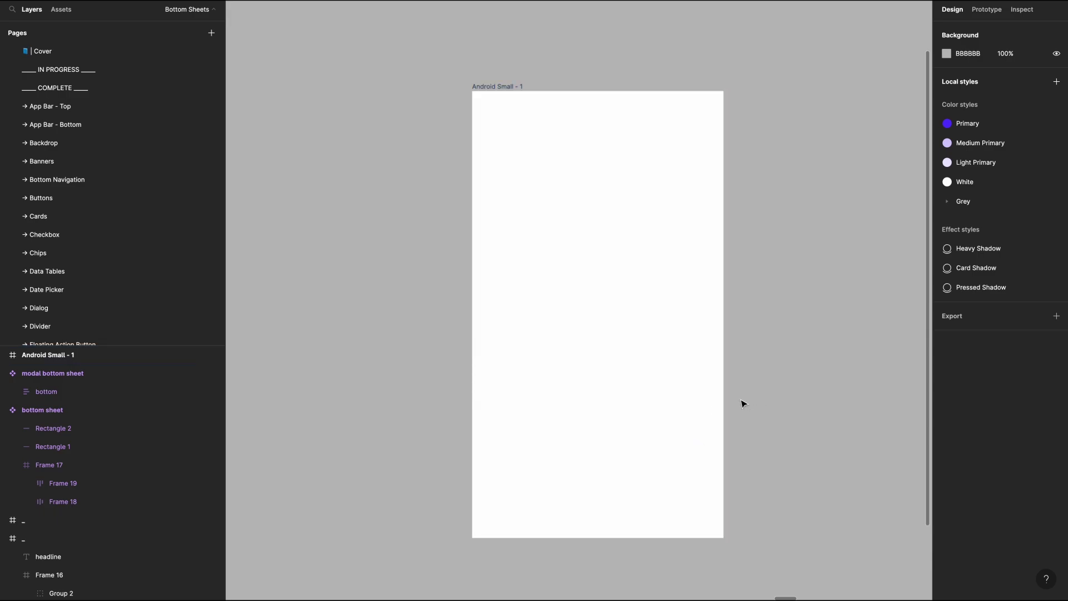
Draw a 96 × 56 rectangle in the Android Small - 1 frame and align it to the frame's bottom-right corner.
key("r")
left_click_drag(615, 397, 667, 441)
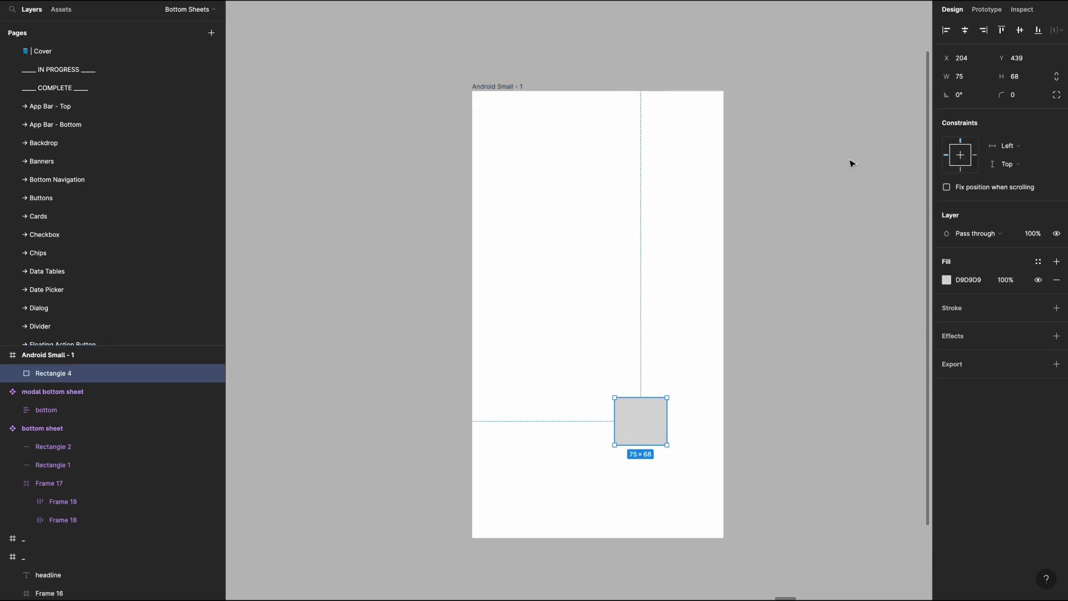
left_click(972, 77)
type("96")
key("Tab")
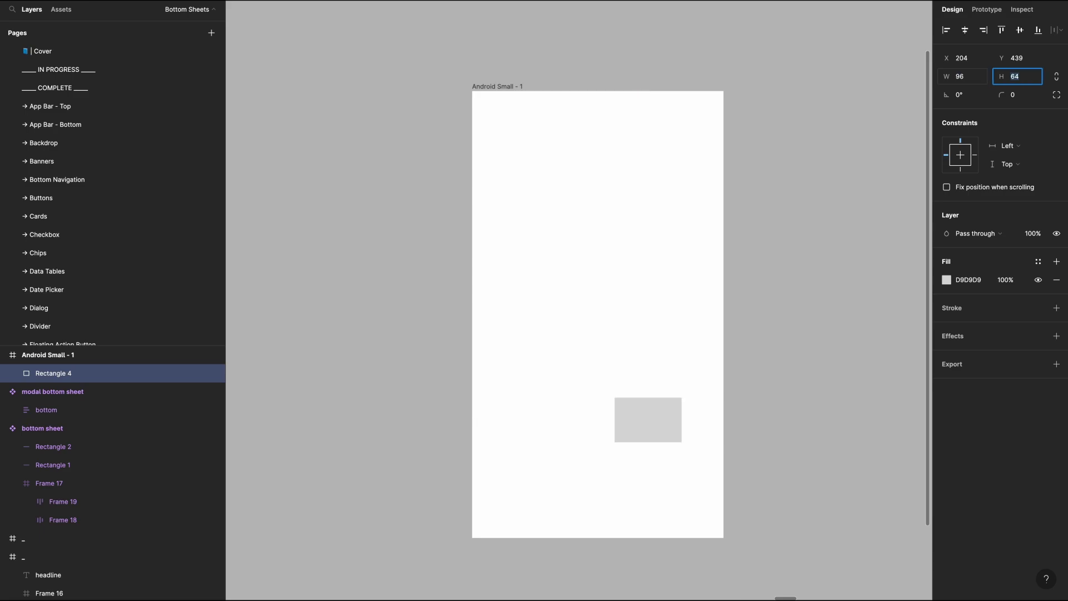
type("56")
key("Return")
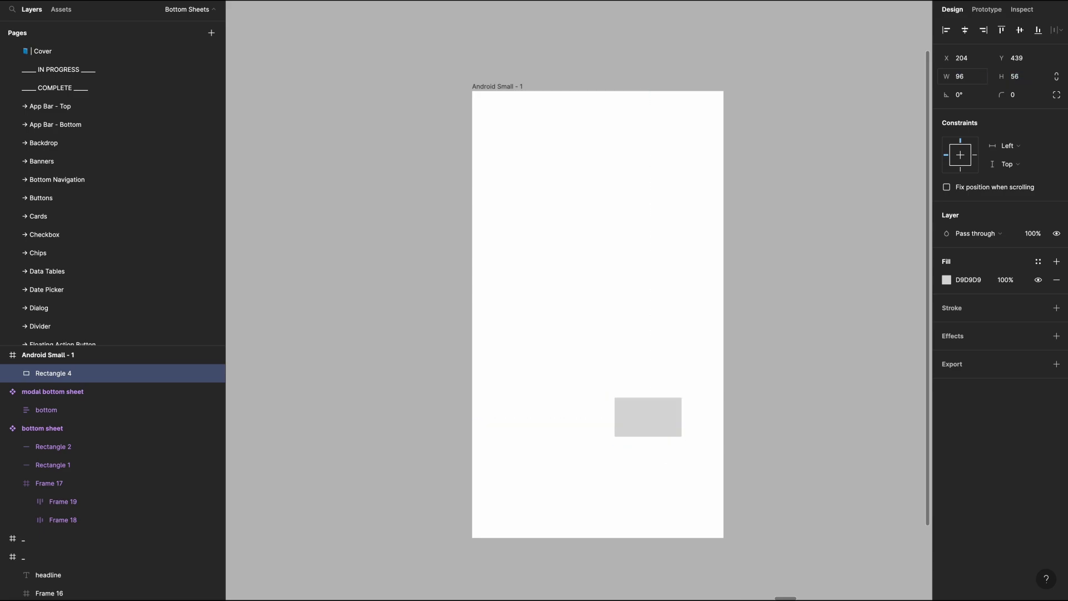
left_click(983, 30)
left_click(1038, 30)
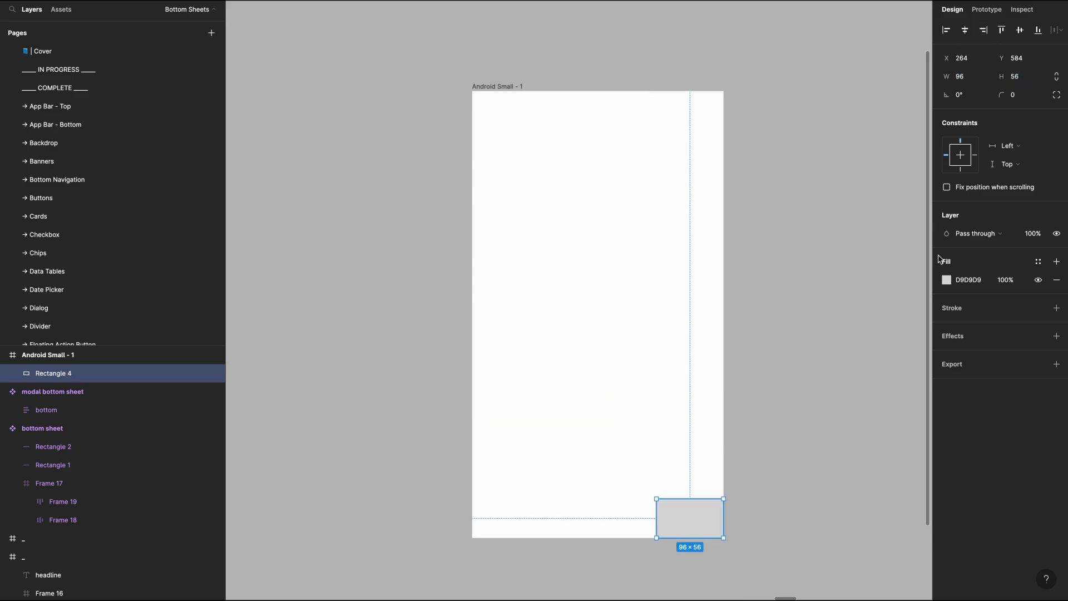
Apply the Primary colour style to the rectangle and round only its top-left corner with a radius of 24.
left_click(1038, 261)
left_click(1035, 331)
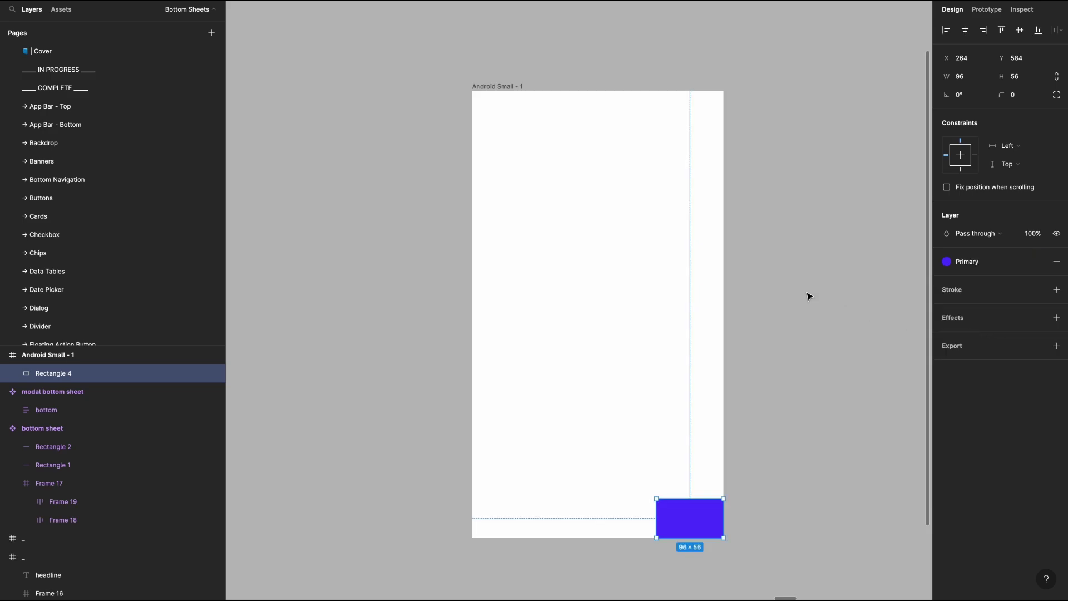
left_click(1056, 95)
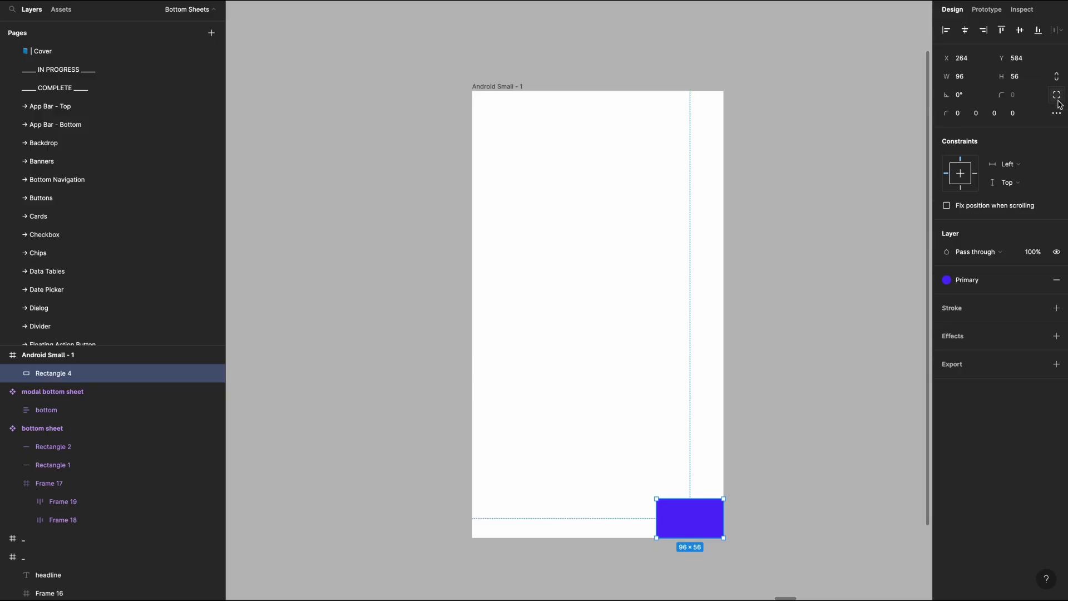
left_click(965, 113)
type("22")
key("Return")
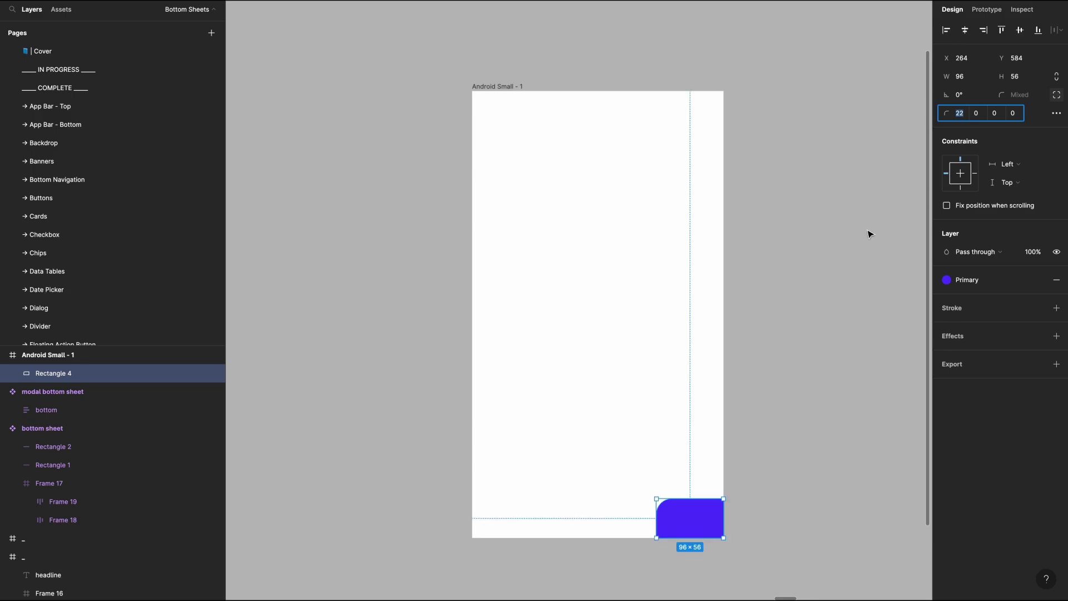
type("24")
key("Return")
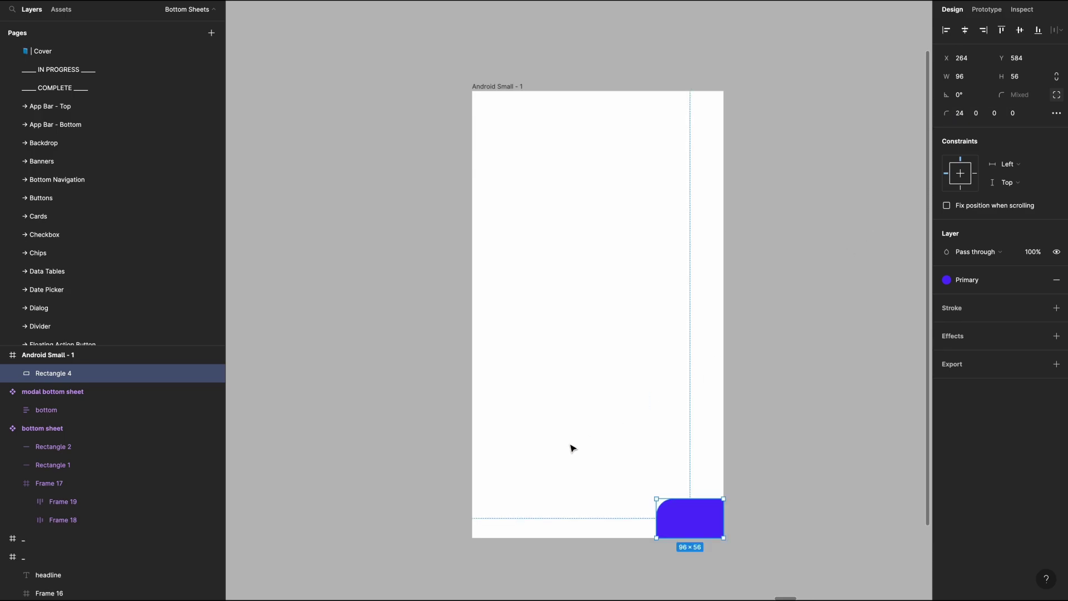
Add an "image" text above the purple rectangle and set its font to Font Awesome 6 Pro.
left_click(570, 442)
scroll(570, 441, "down", 3)
key("t")
left_click(684, 321)
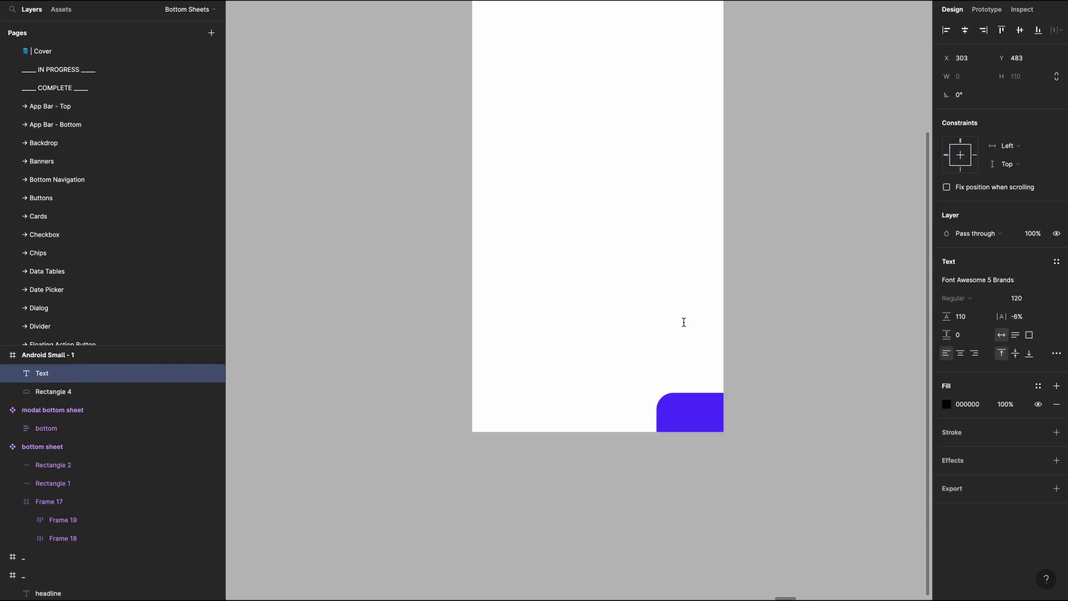
type("image")
key("Escape")
left_click(1029, 280)
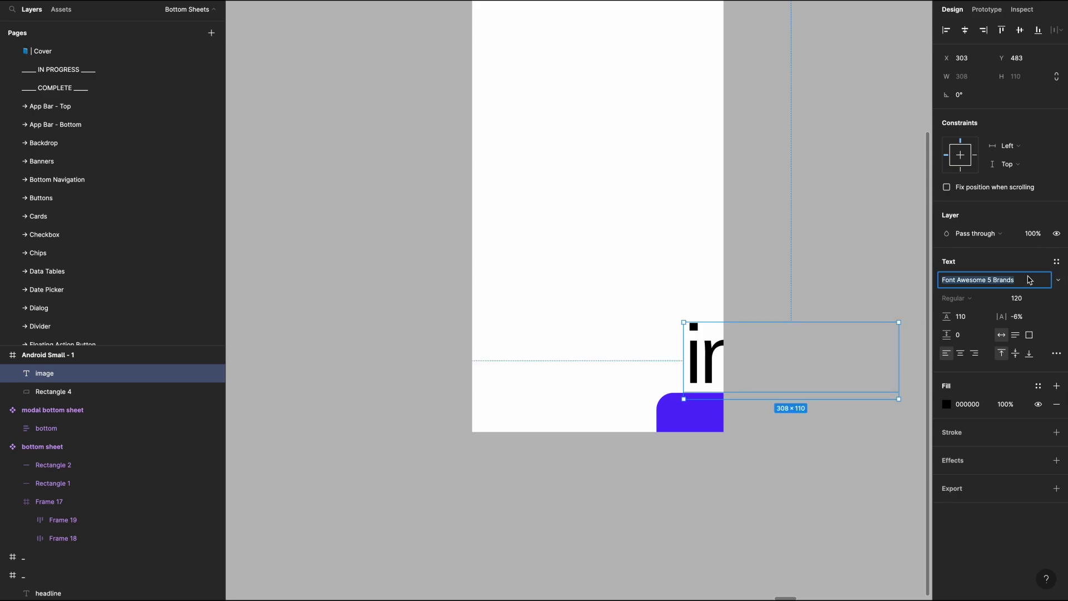
type("Font")
key("Return")
Make the image icon FFFFFF with font size 40 and line height 40, and move it onto the purple rectangle.
left_click(975, 408)
type("FFFFFF")
key("Return")
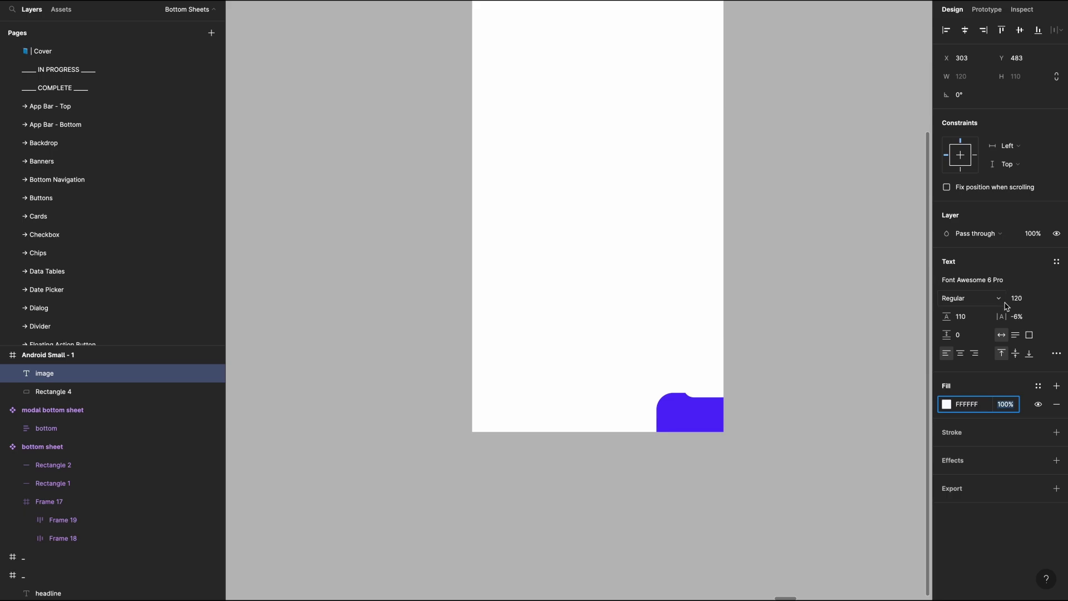
left_click(1020, 299)
type("40")
key("Tab")
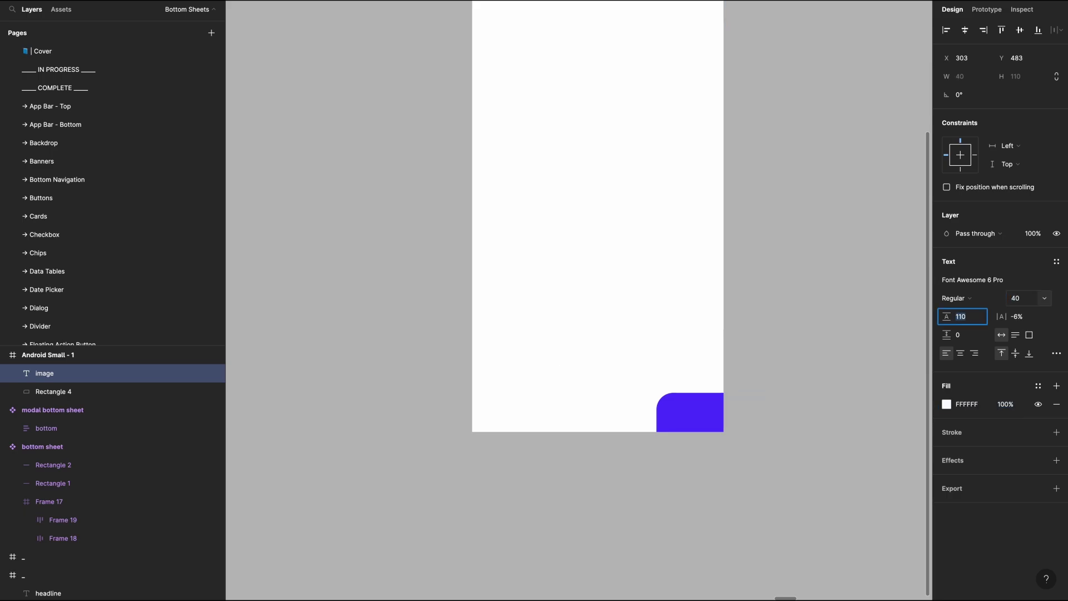
type("40")
key("Return")
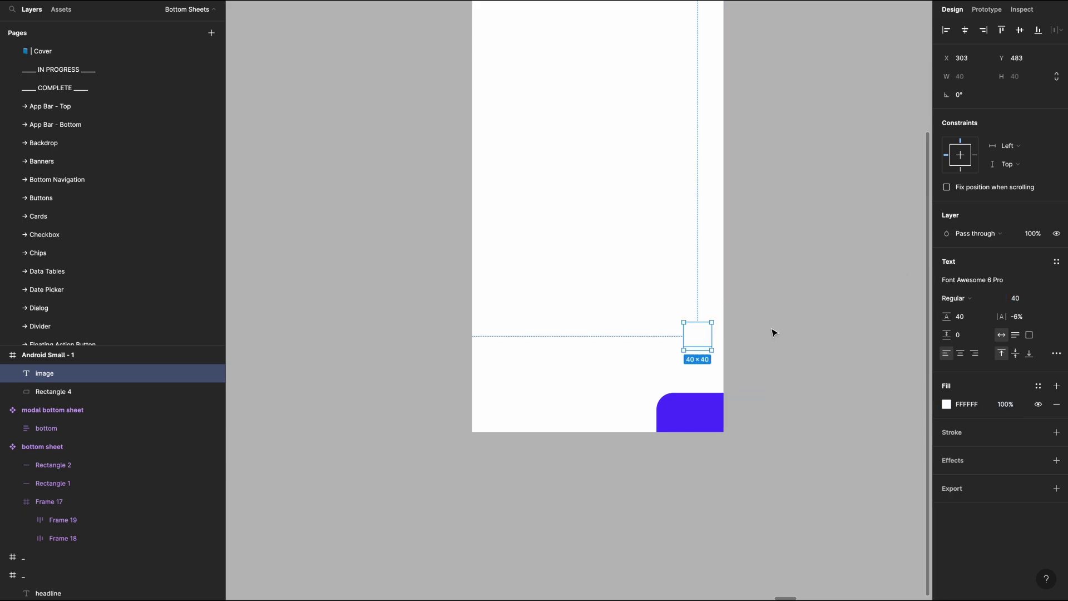
left_click_drag(708, 348, 704, 418)
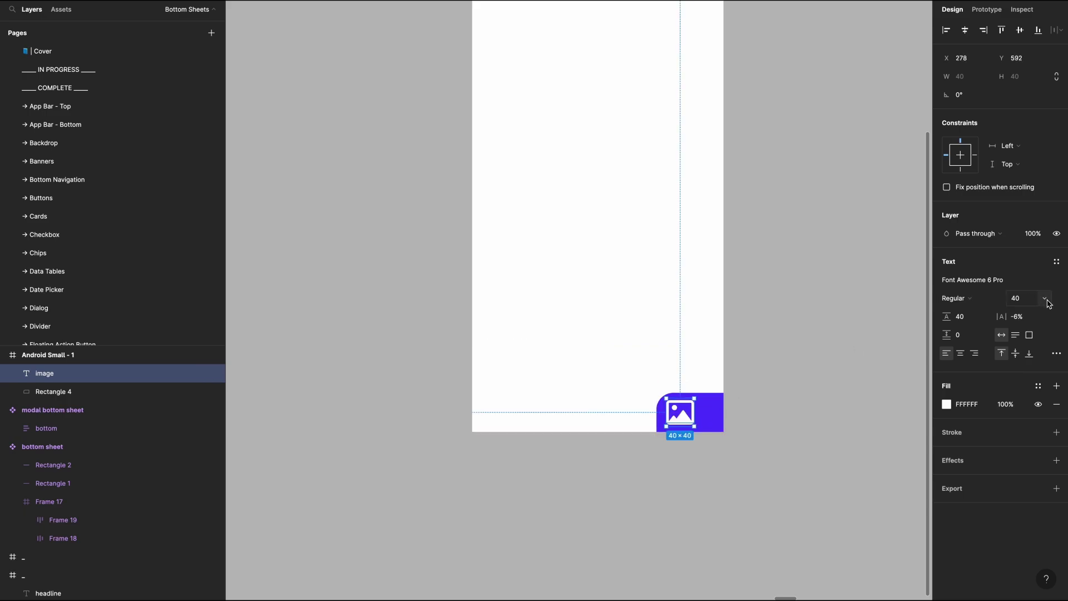
Set the image icon's font size and line height to 20.
left_click(1029, 298)
type("20")
key("Tab")
type("20")
key("Return")
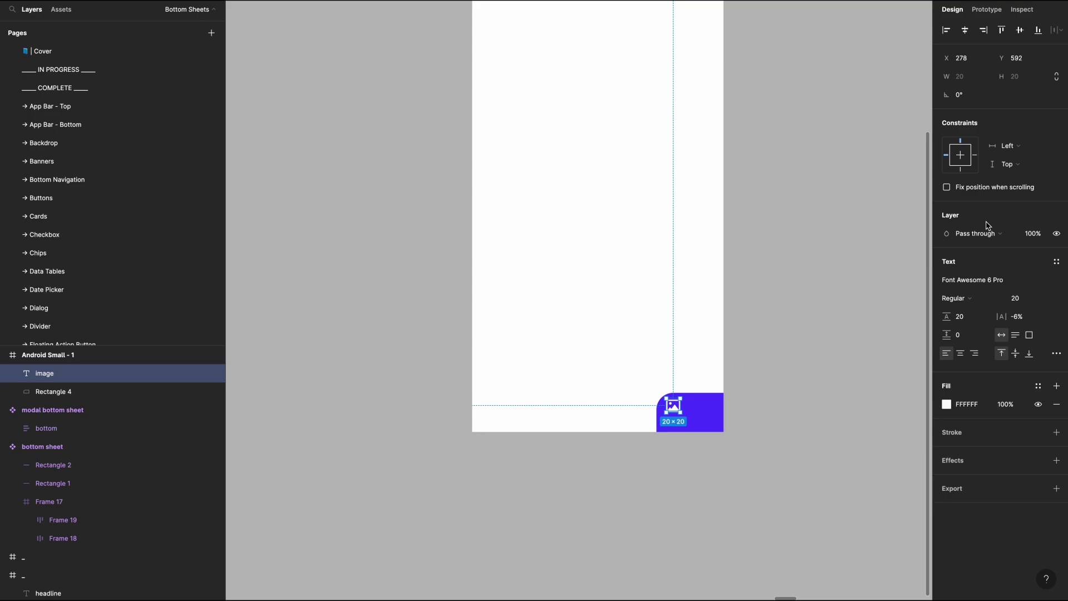
Duplicate the image icon beside the original on the purple rectangle and change the copy's font to SF Pro.
scroll(739, 466, "up", 5)
left_click_drag(525, 287, 608, 314)
left_click(973, 280)
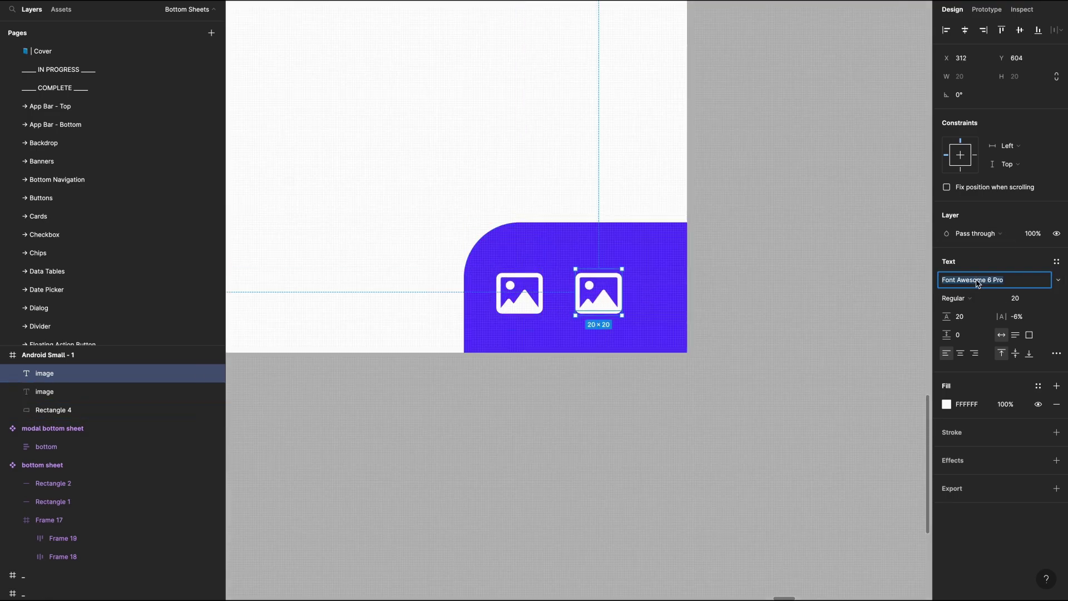
type("sf p")
key("Return")
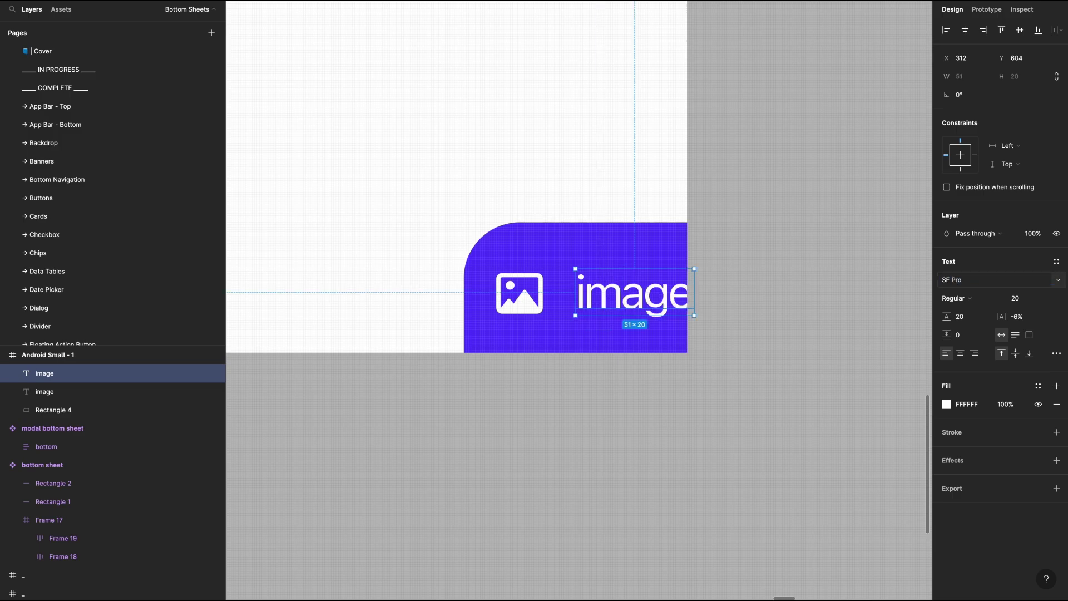
Change the copied text to 3, with font size 16 and letter spacing 0%.
left_click(1028, 299)
key("Tab")
double_click(623, 293)
type("3")
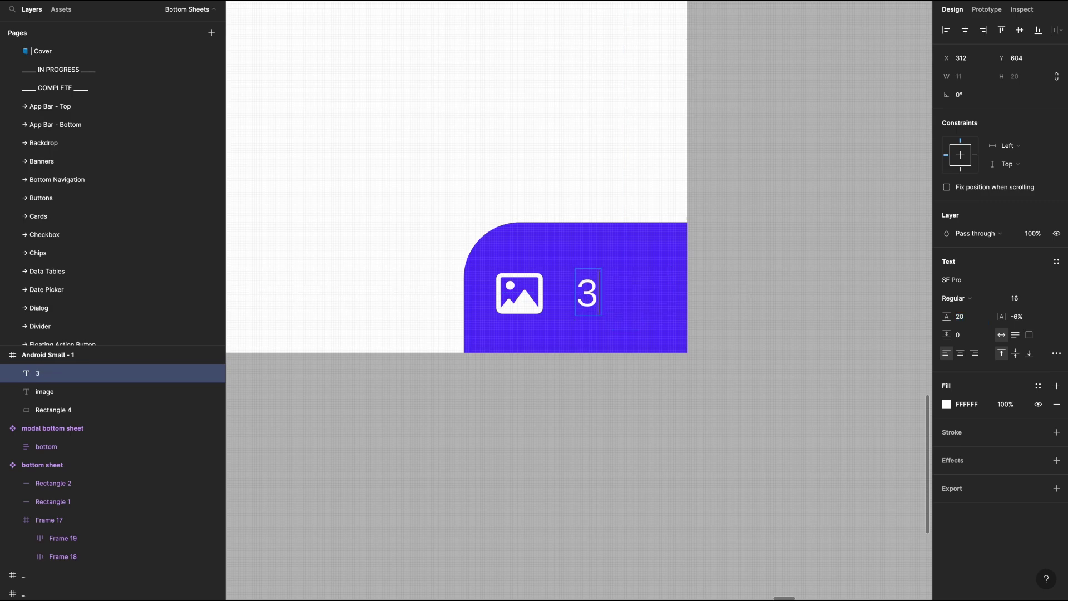
key("Escape")
left_click(1028, 322)
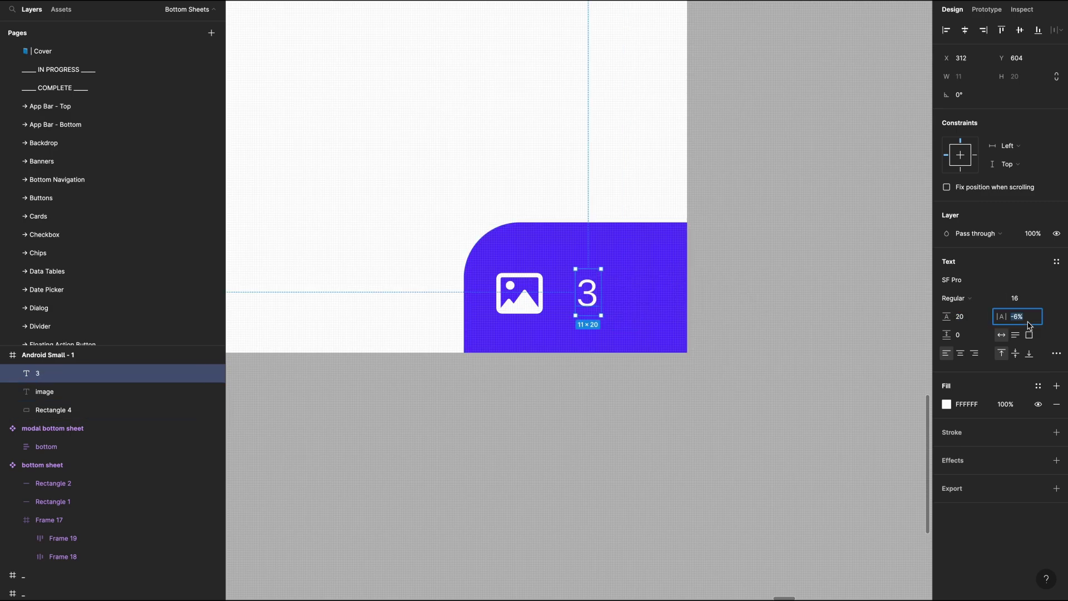
type("0")
key("Return")
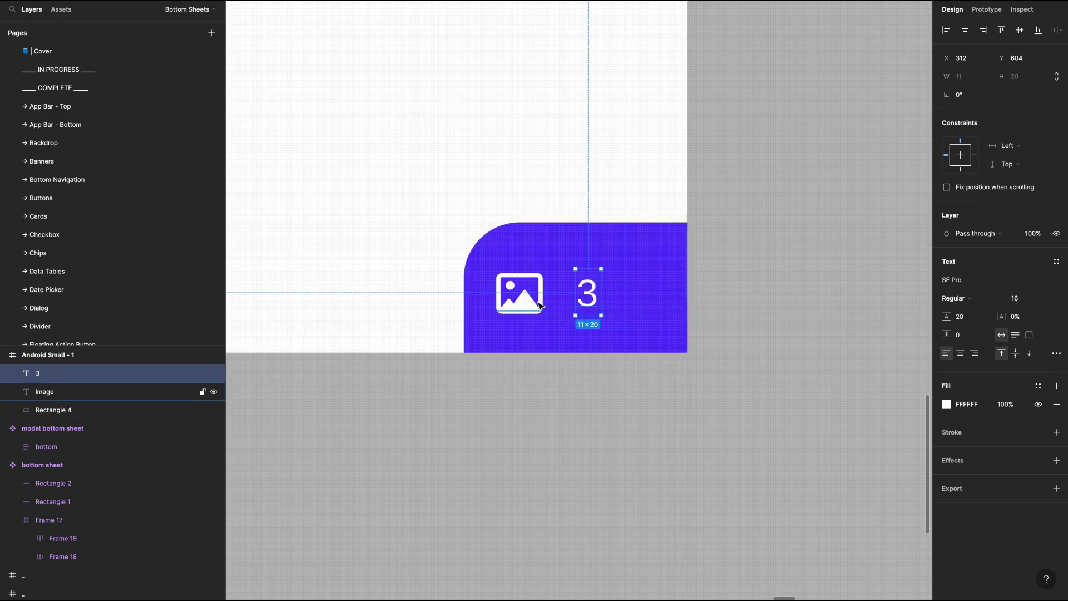
Widen the 3's text box to 16 and the image icon's box to 24, centring the text in both.
left_click_drag(601, 292, 611, 292)
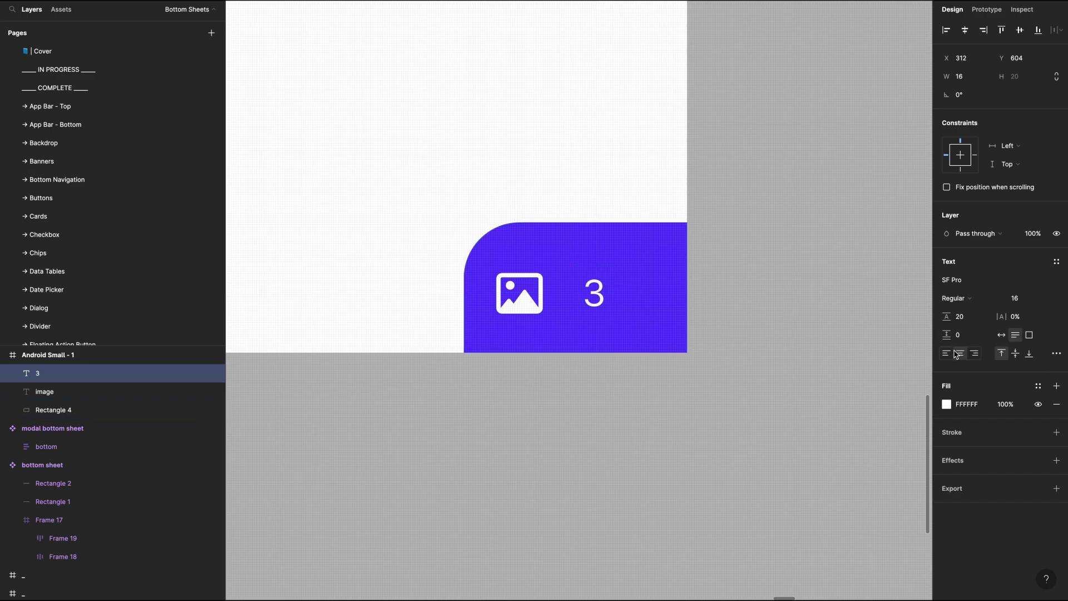
left_click(111, 391, "shift")
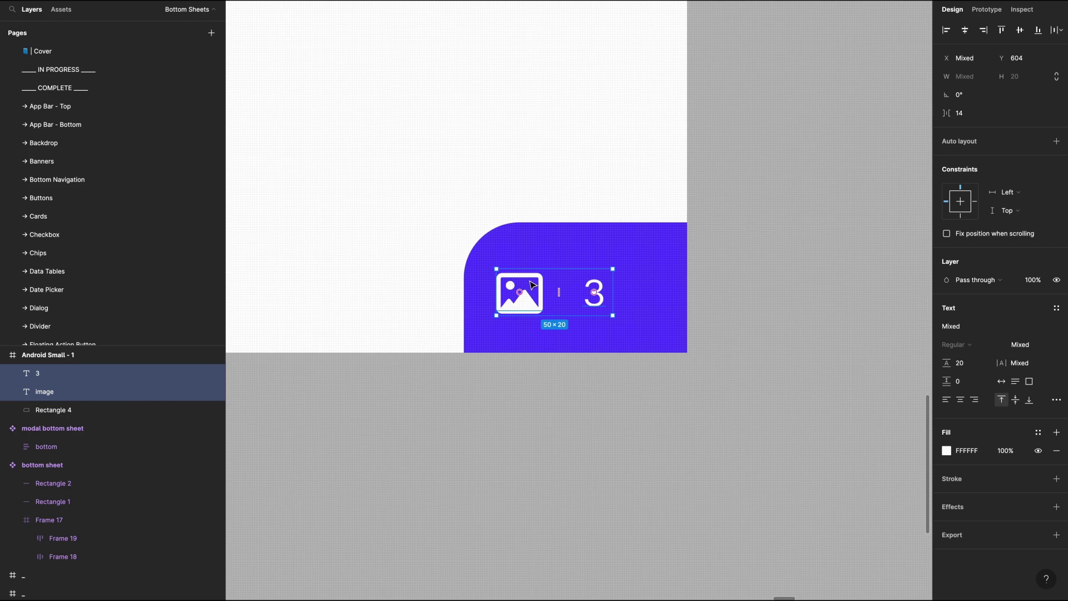
left_click(540, 294)
left_click_drag(542, 294, 552, 296)
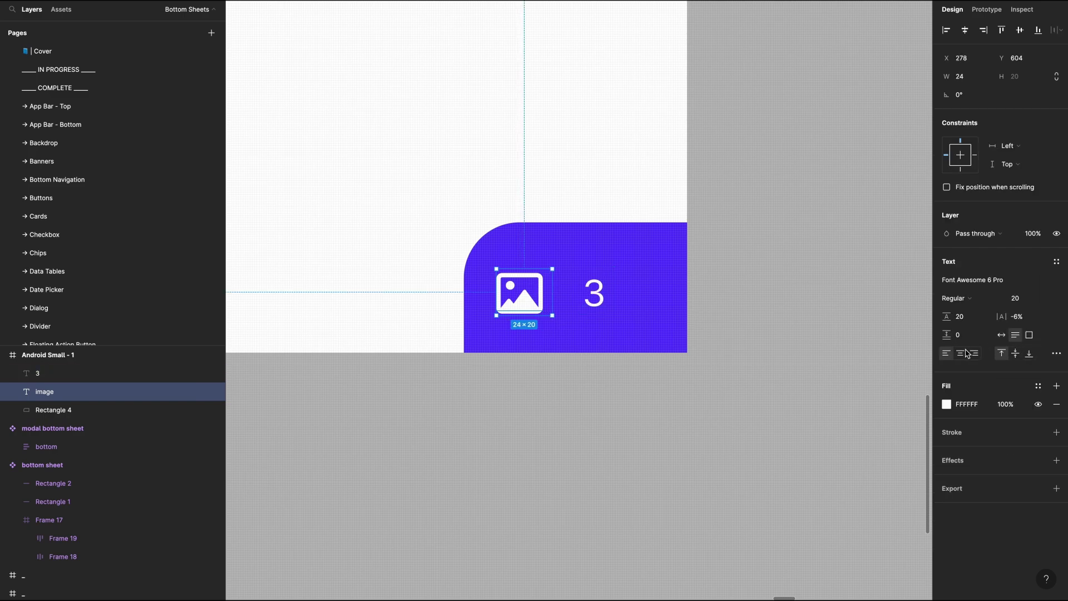
Space the icon and the 3 by 8 and nudge both to 16 from the rectangle's left and top edges.
left_click(593, 294, "shift")
left_click(964, 115)
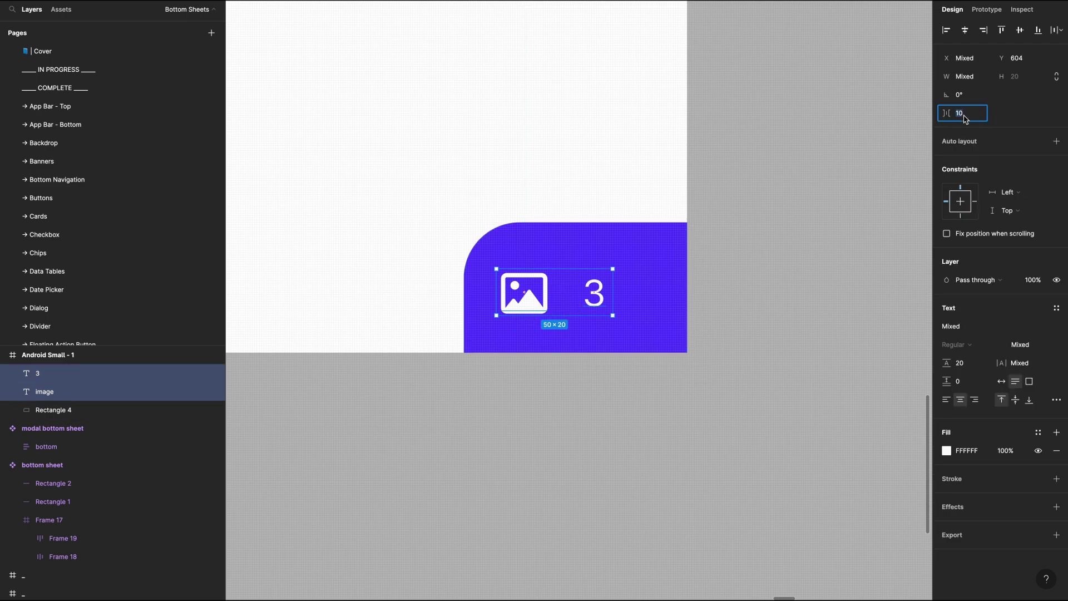
type("8")
key("Return")
key("Up")
key("Up")
key("Right")
key("Right")
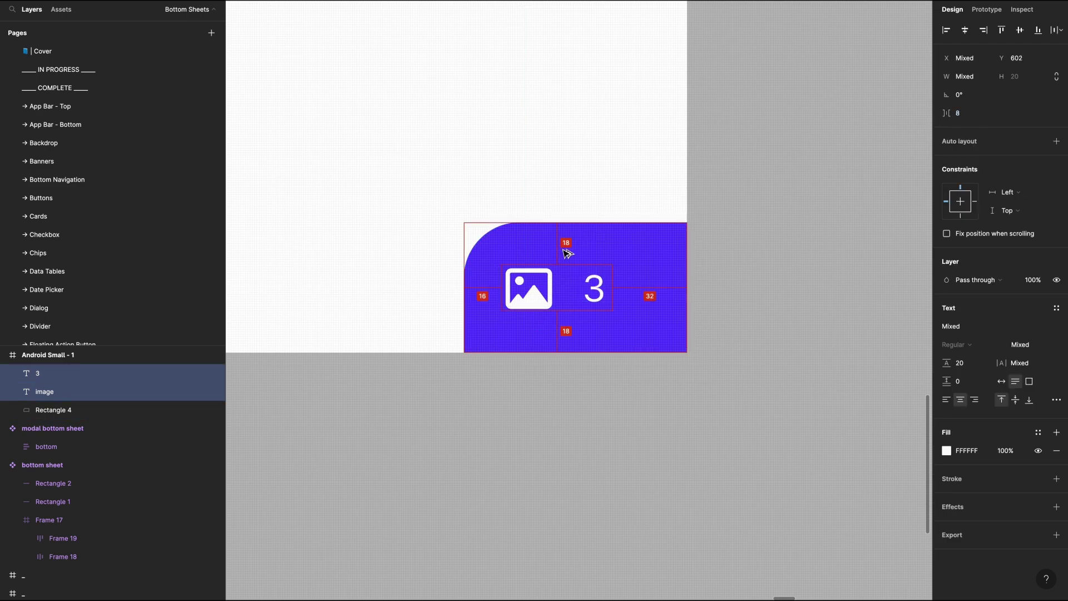
key("Up")
key("Up")
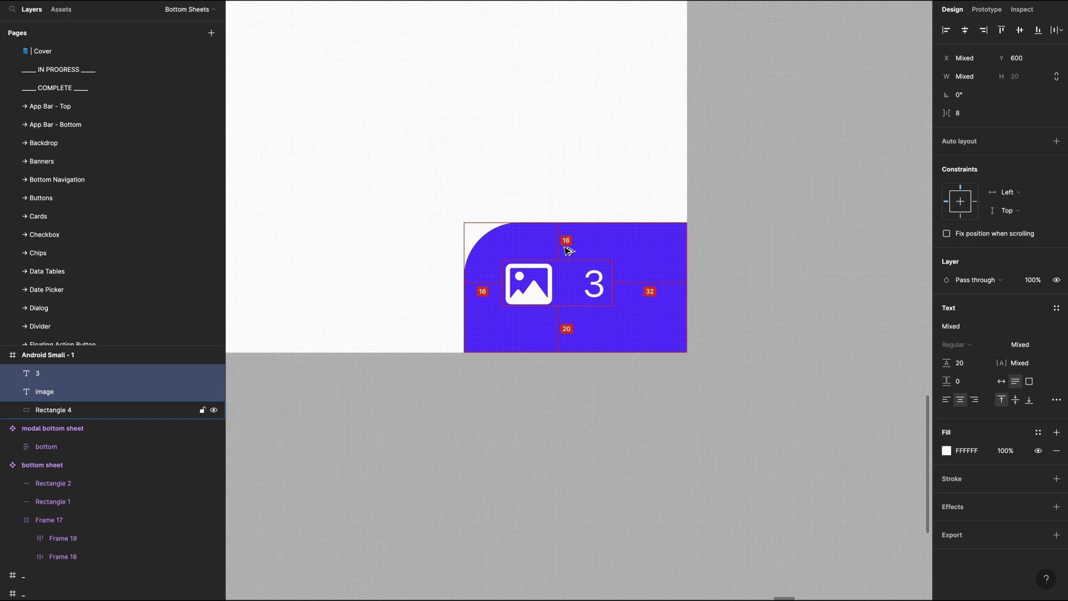
Resize the purple rectangle to 80 × 52 so the padding around the icon and number is 16.
left_click(579, 245)
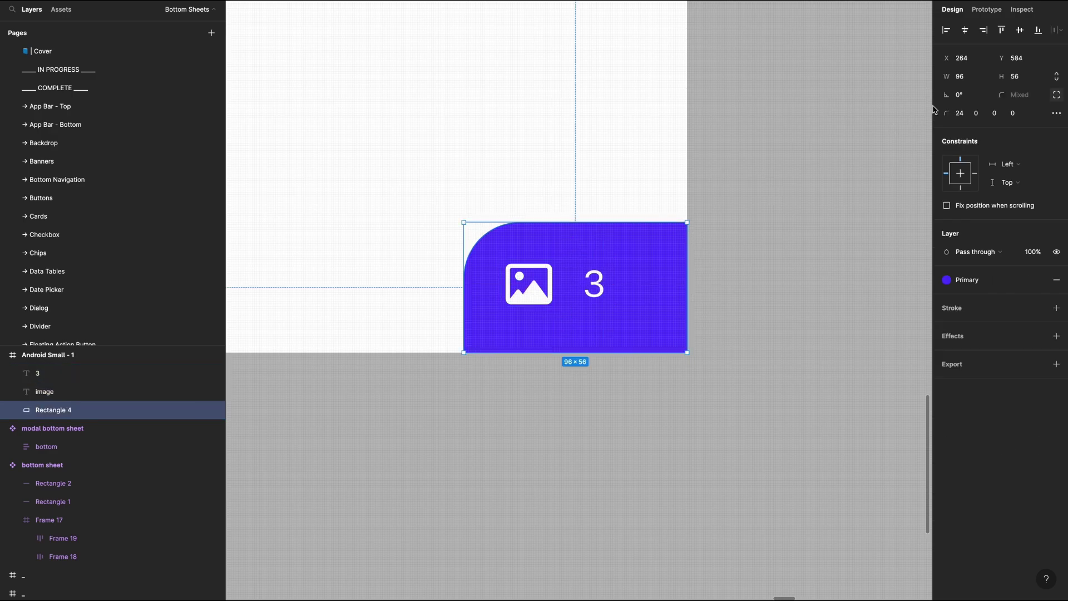
left_click(967, 80)
type("80")
key("Return")
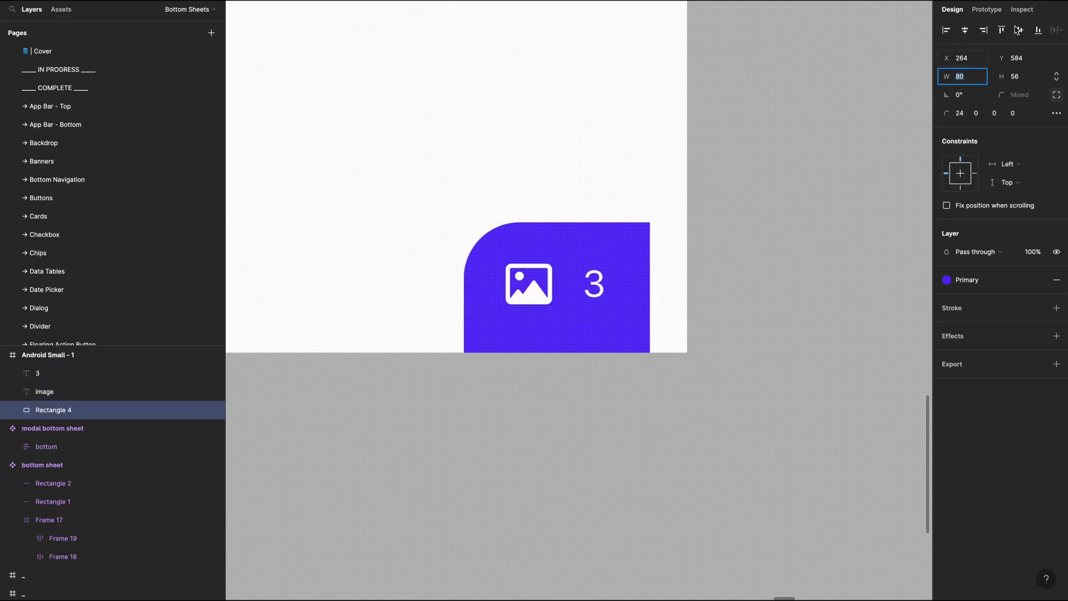
key("alt")
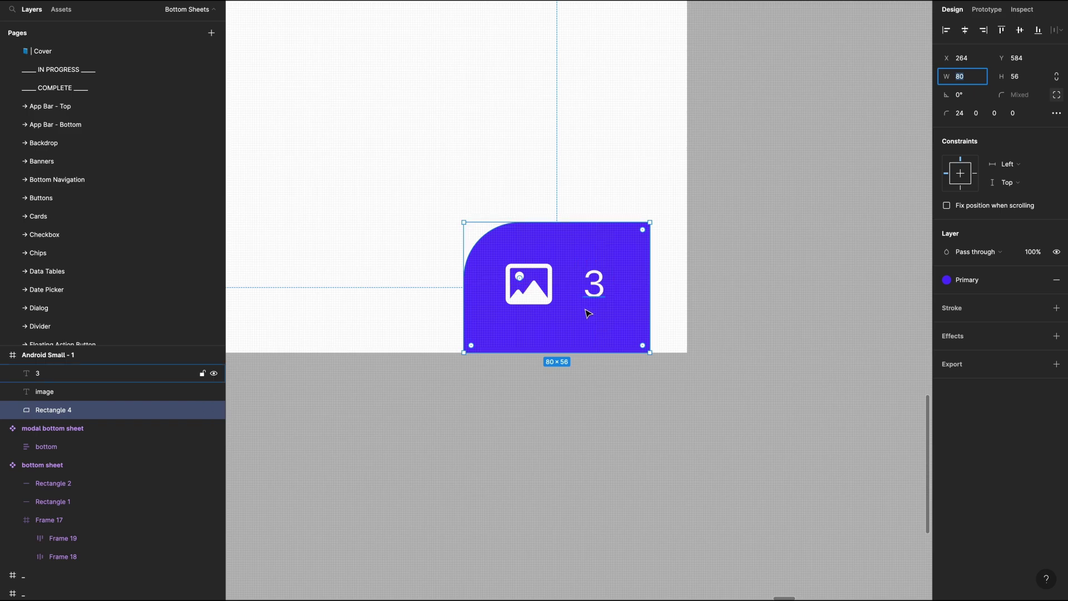
key("alt")
key("Tab")
key("Down")
key("Down")
key("Down")
key("Down")
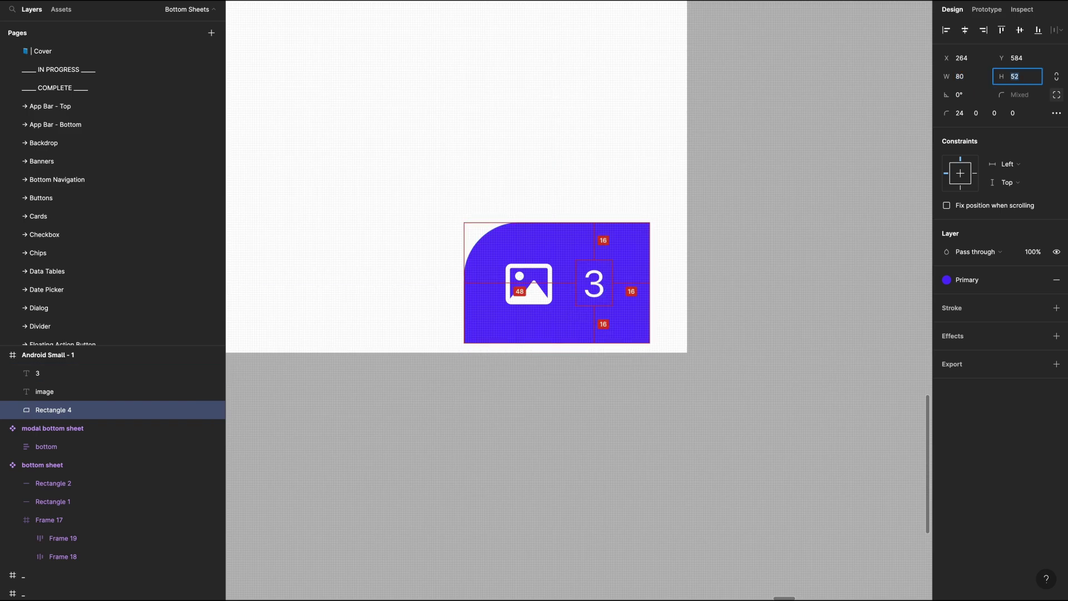
Move the rectangle, icon and number into the screen's bottom-right corner and set the rectangle's top-left radius to 20.
key("ctrl+a")
left_click_drag(603, 317, 641, 327)
left_click(653, 336)
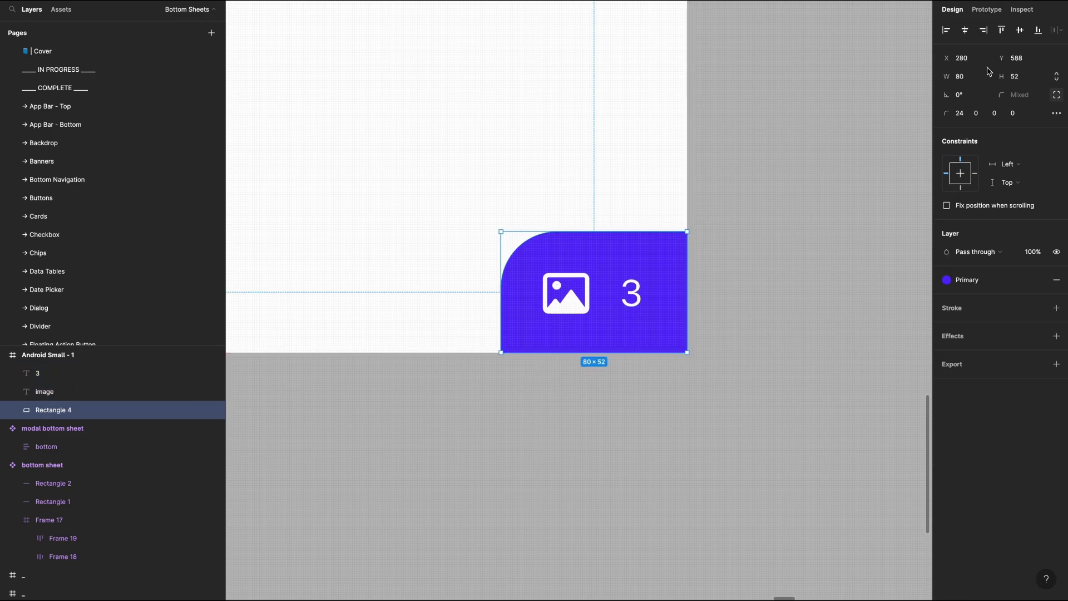
left_click(957, 120)
type("20")
key("Return")
Wrap the rectangle, icon and number in a frame and rename it bottom sheet collapsed.
left_click(368, 132)
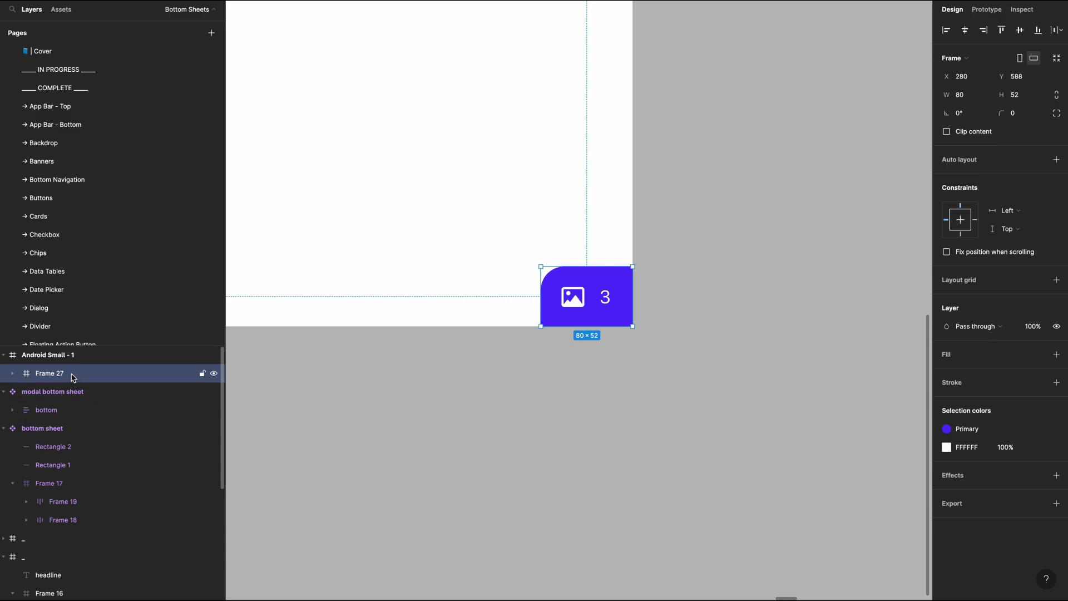
double_click(72, 374)
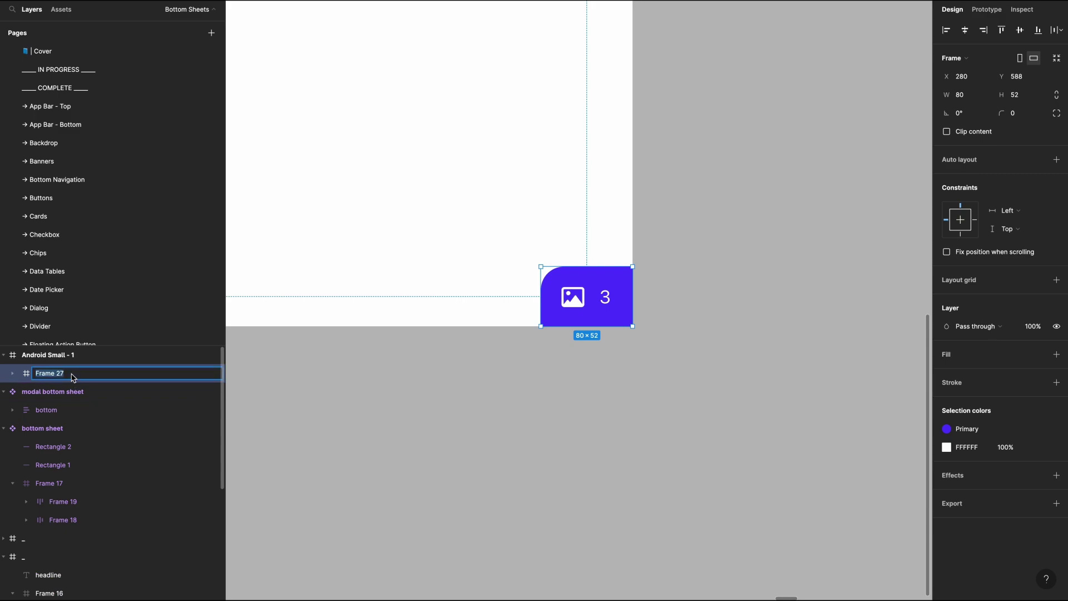
type("bottom sheet")
type("collapsed")
Move the bottom sheet collapsed frame onto the canvas below the Android Small - 1 screen and convert it into a component.
left_click_drag(613, 308, 598, 528)
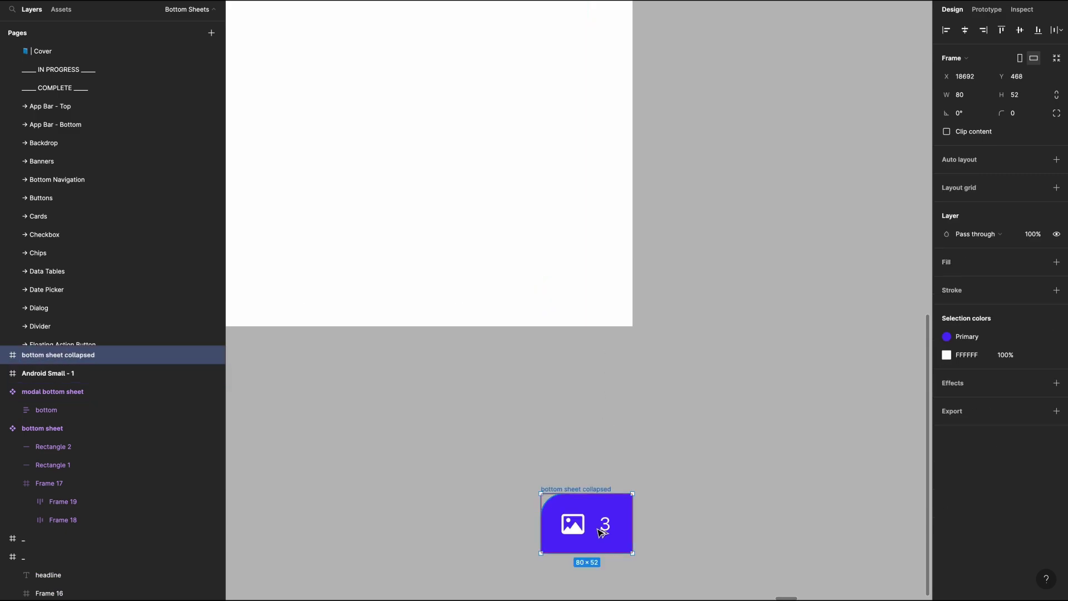
key("alt+super+k")
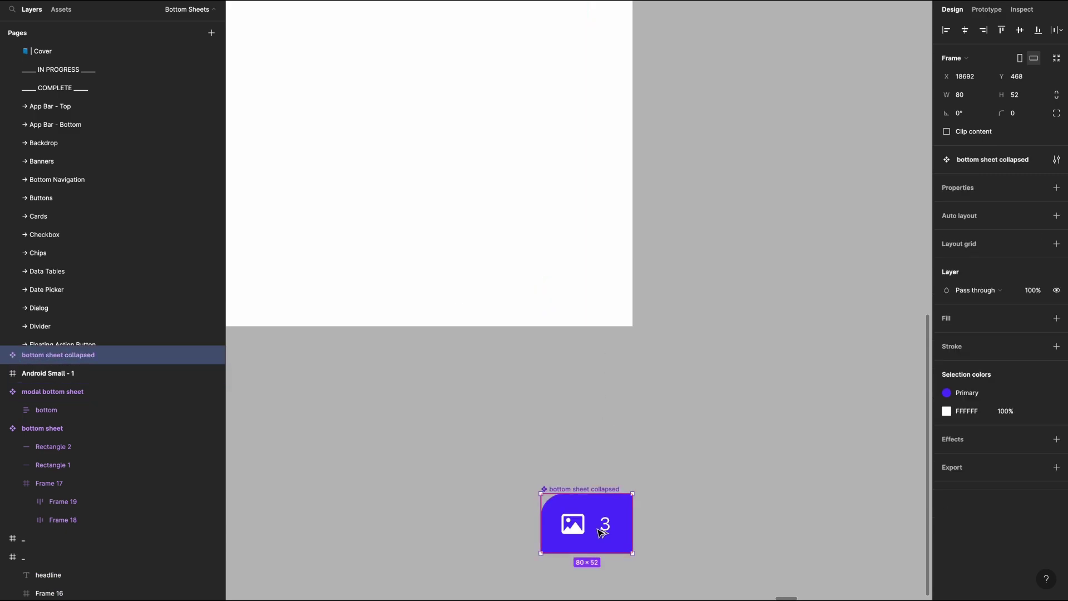
Move the bottom sheet collapsed component aside and place an Android Bar instance across the top of the Android Small - 1 screen.
left_click_drag(367, 525, 348, 505)
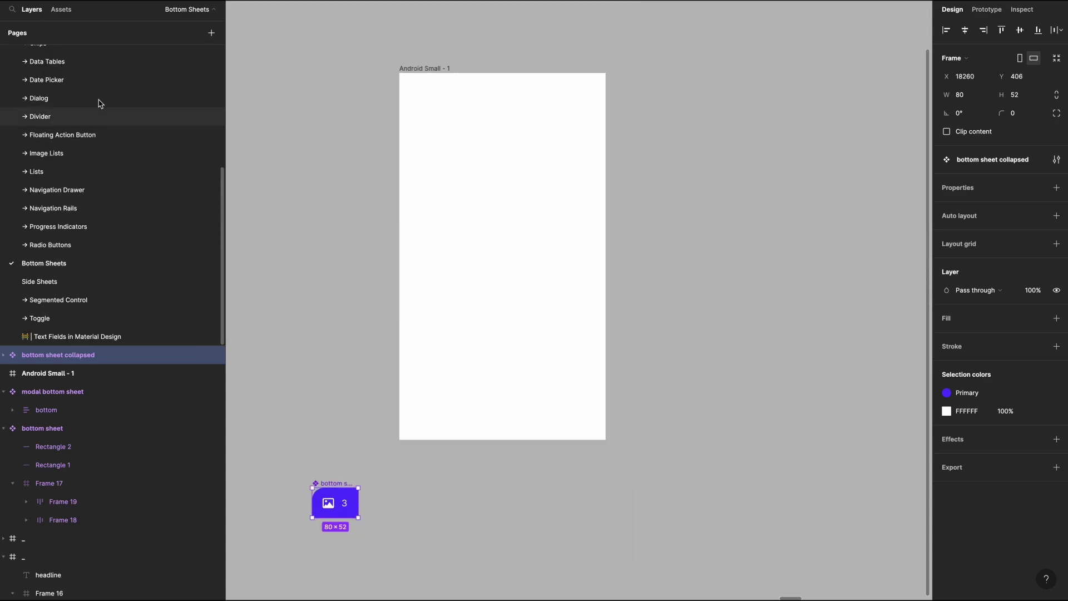
left_click(61, 10)
left_click(34, 94)
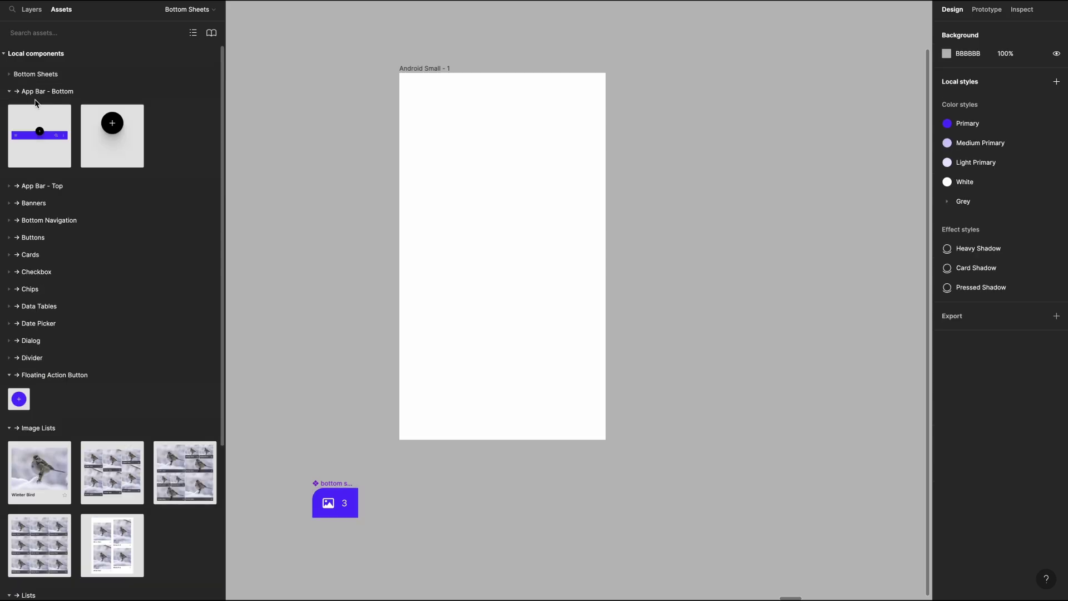
left_click(34, 93)
left_click(35, 108)
left_click_drag(48, 148, 544, 141)
left_click(964, 30)
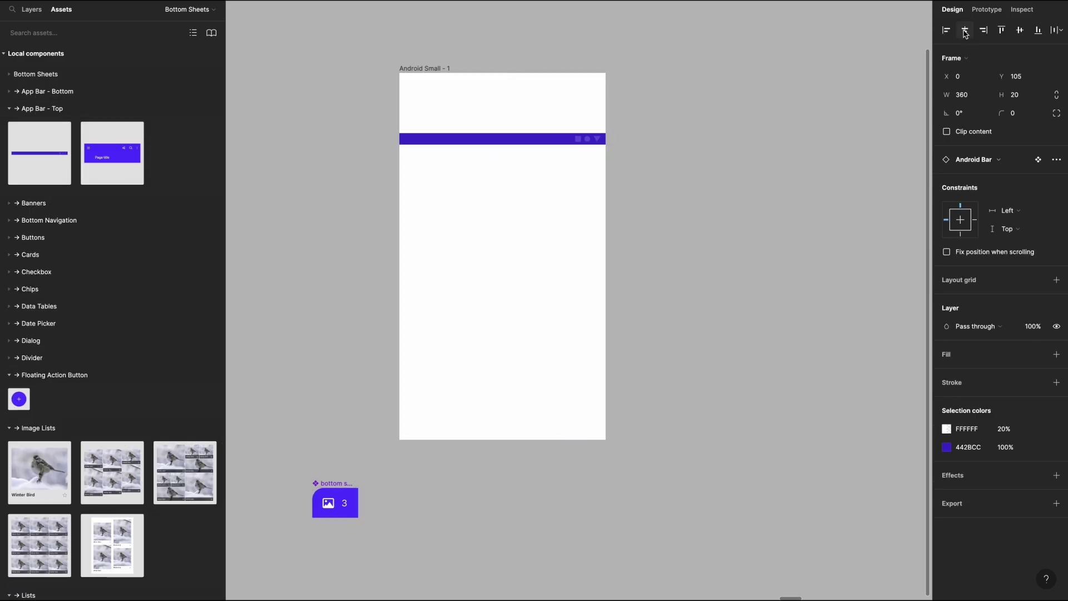
left_click(1001, 30)
Add a Top Bar instance to the screen, 360 wide, type Regular, aligned to the screen's left edge.
left_click_drag(136, 157, 556, 189)
left_click(962, 99)
type("3")
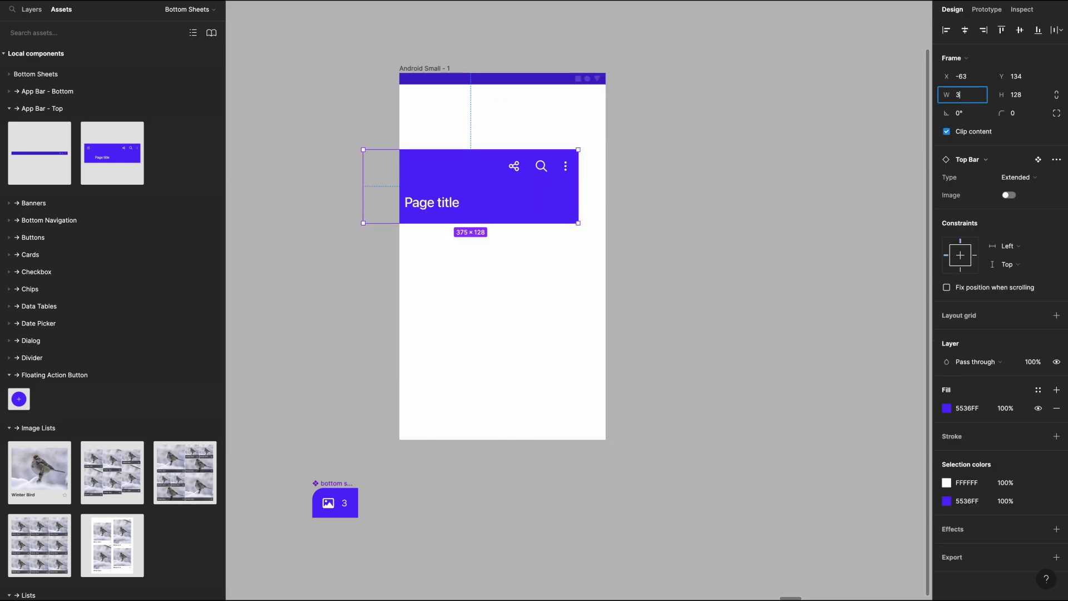
type("60")
key("Return")
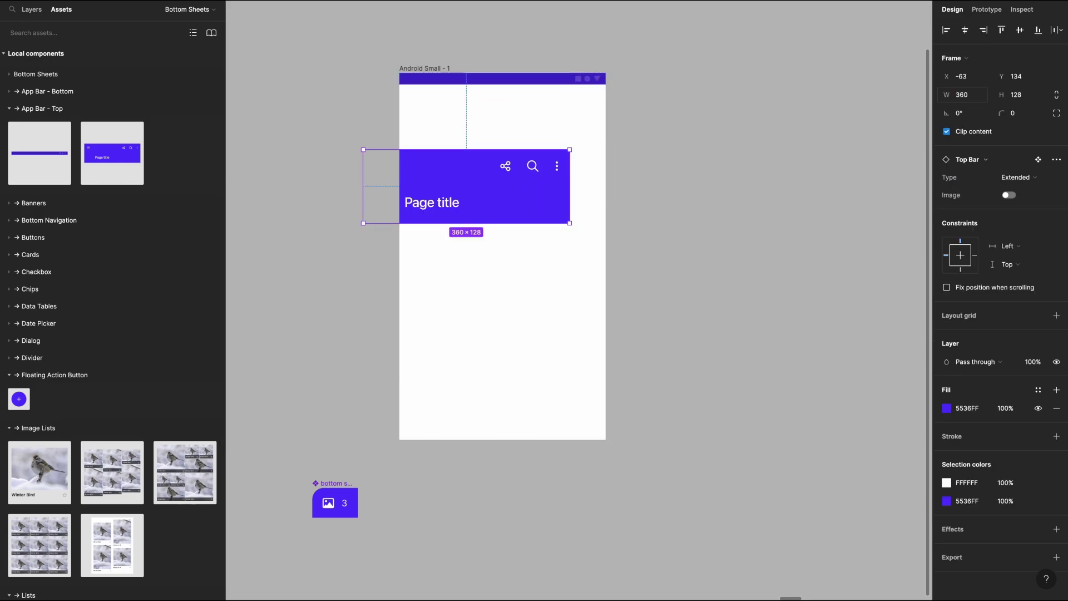
left_click(1022, 179)
left_click(1025, 190)
key("alt+a")
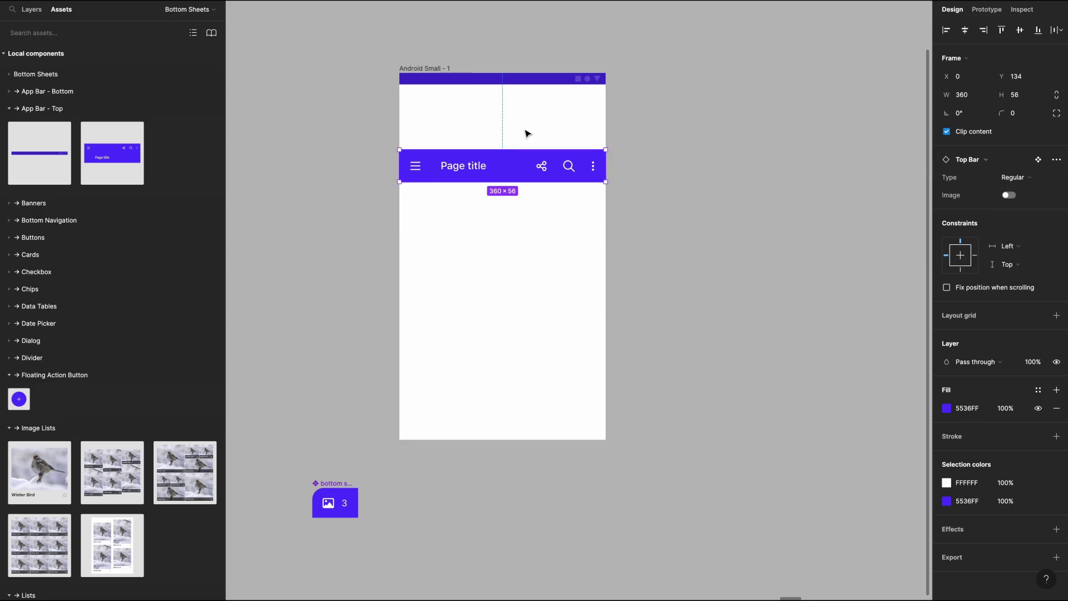
Set the spacing between the Android Bar and Top Bar to 0 and remove the share, search and more icons.
left_click(547, 78, "shift")
left_click(962, 148)
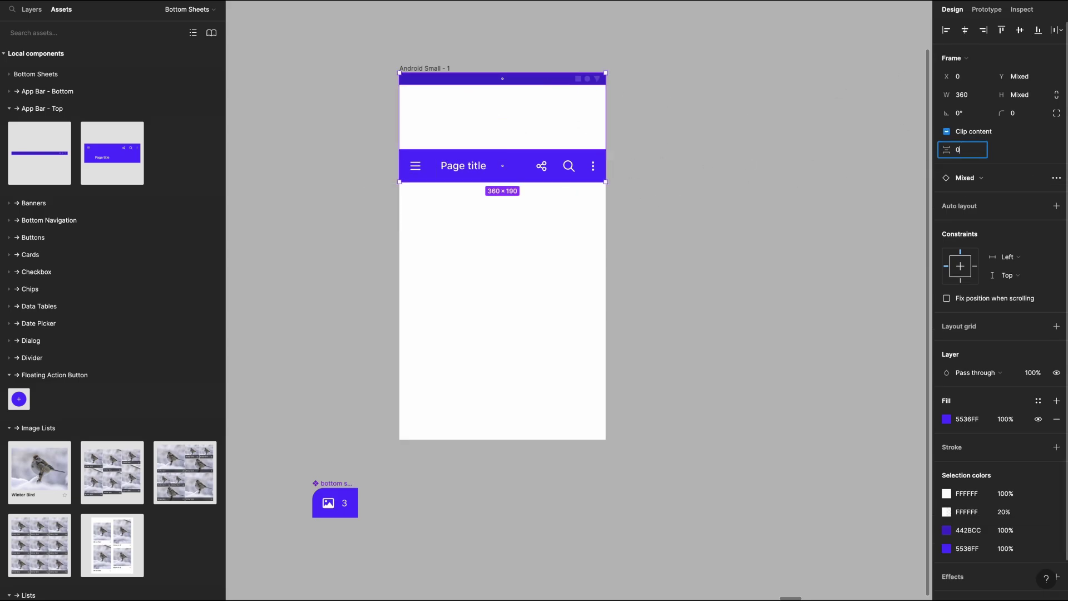
key("Return")
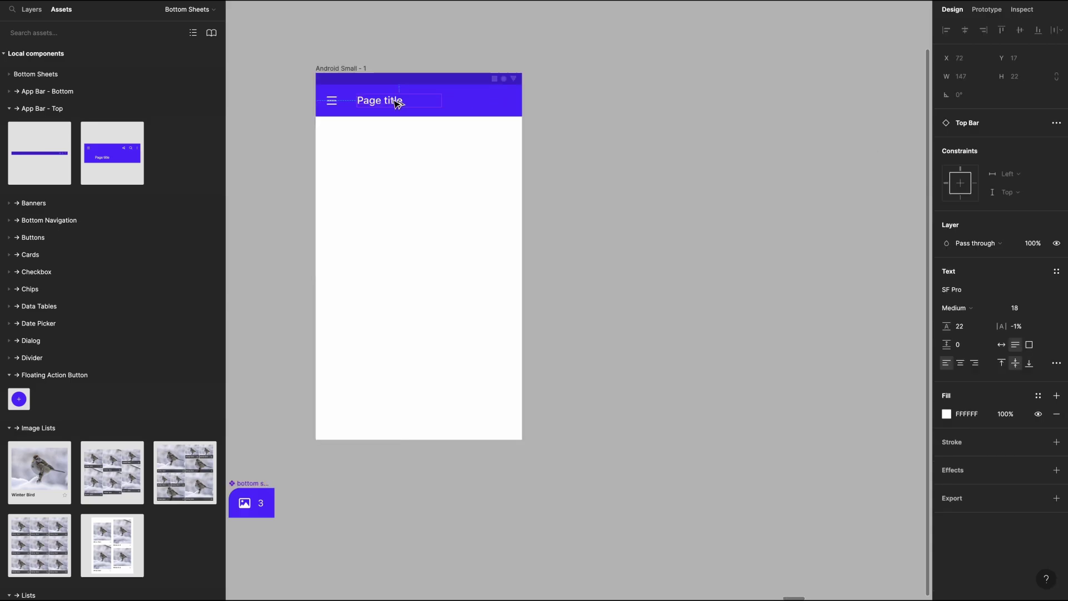
Duplicate the page title as right-aligned text reading CLEAR and move it to the bar's right end, 20 from the edge.
left_click_drag(396, 103, 483, 110)
key("ctrl+z")
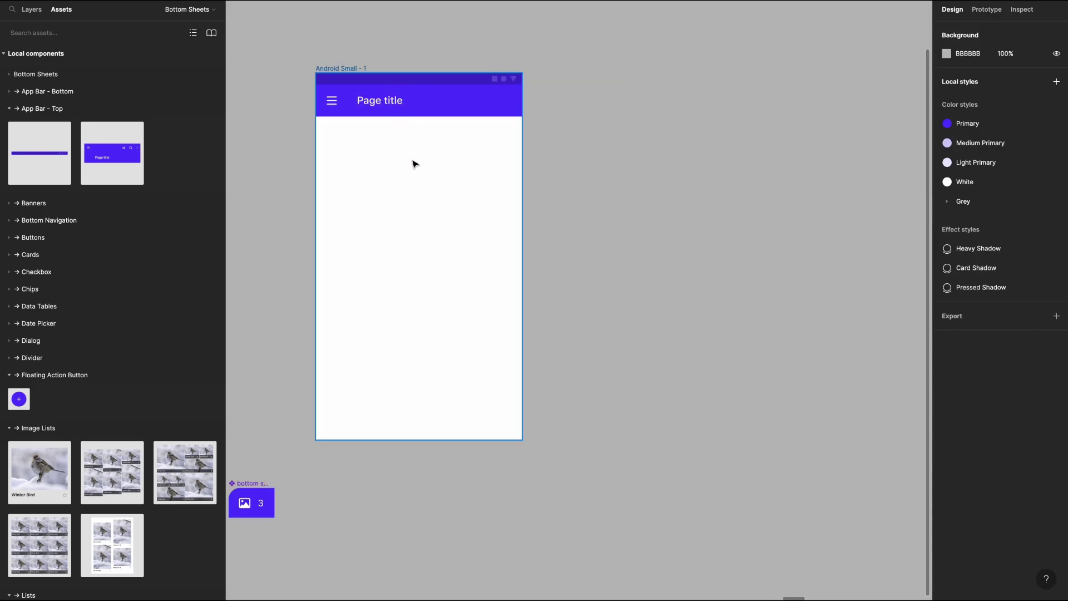
left_click(394, 103)
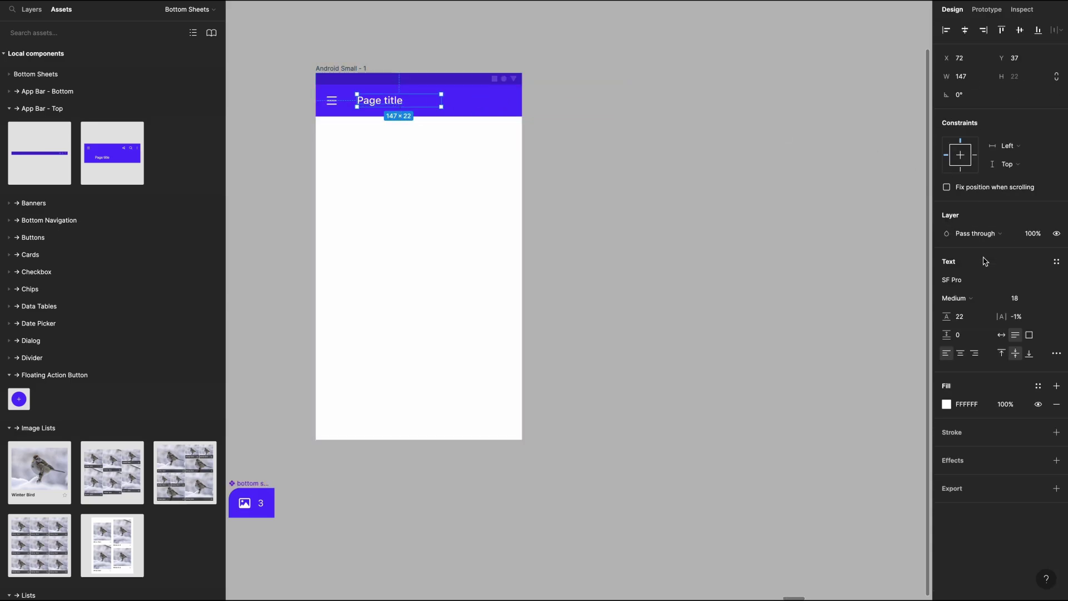
key("Return")
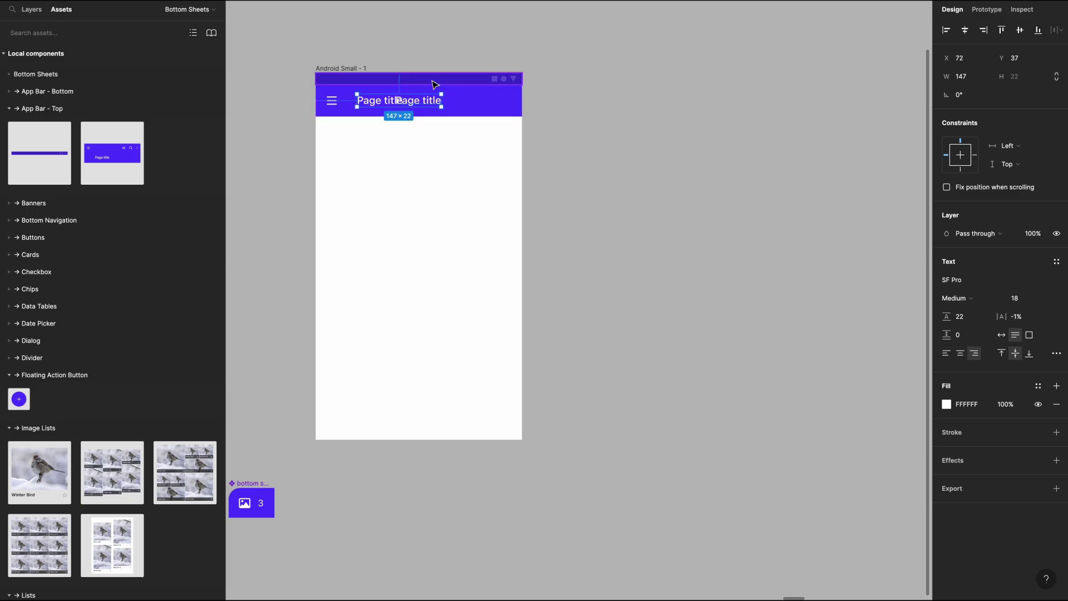
type("CLEAR")
key("Escape")
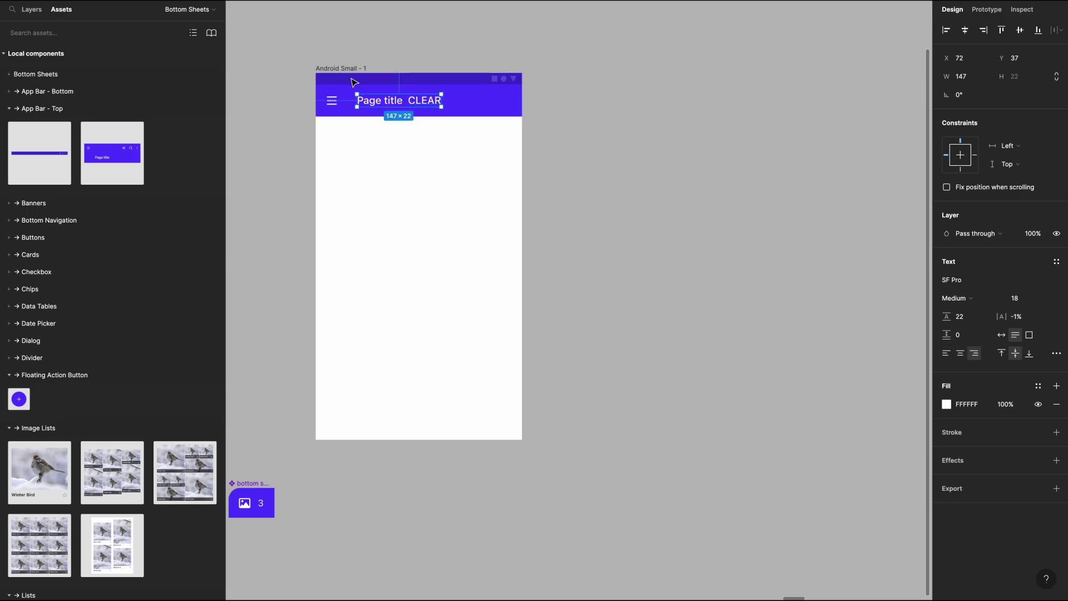
left_click_drag(439, 106, 523, 116)
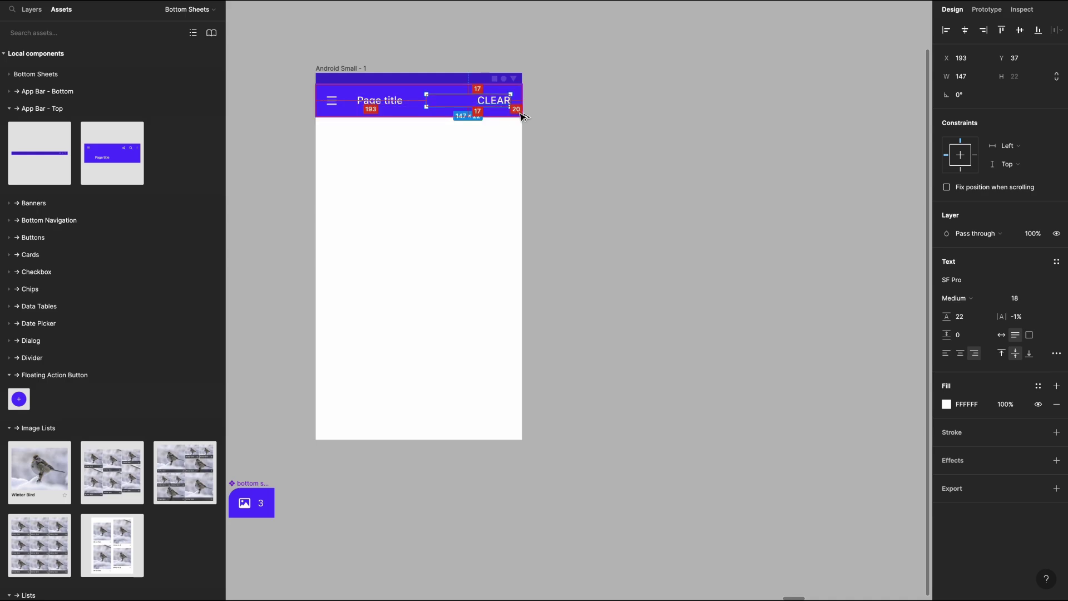
Change the top bar's title to 3 Selected and replace its menu icon with the angle-down icon.
double_click(370, 107)
key("BackSpace")
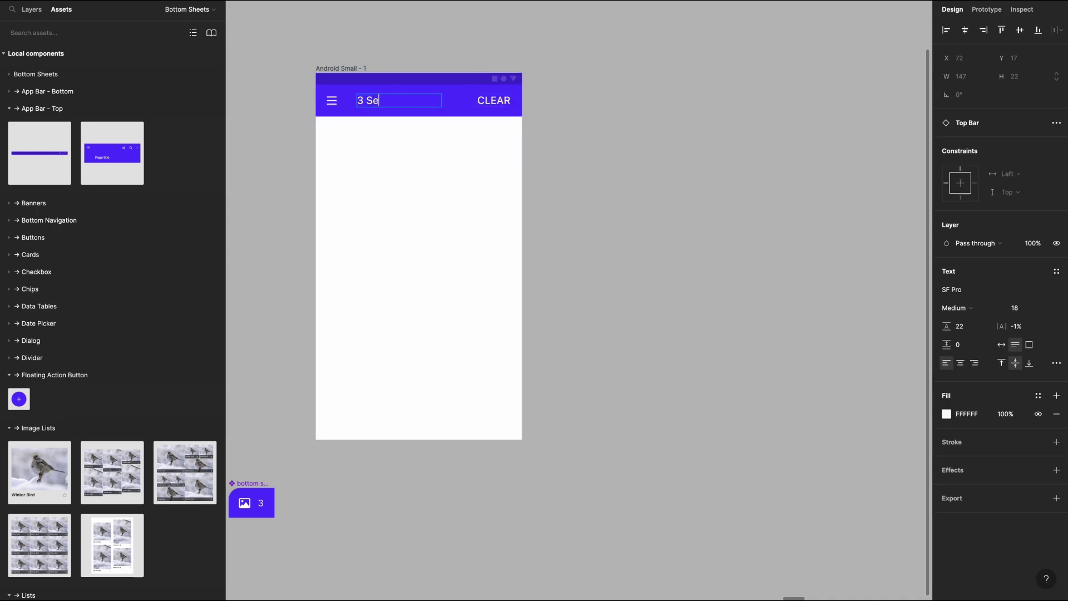
type("3 Selected")
key("Escape")
left_click(332, 105)
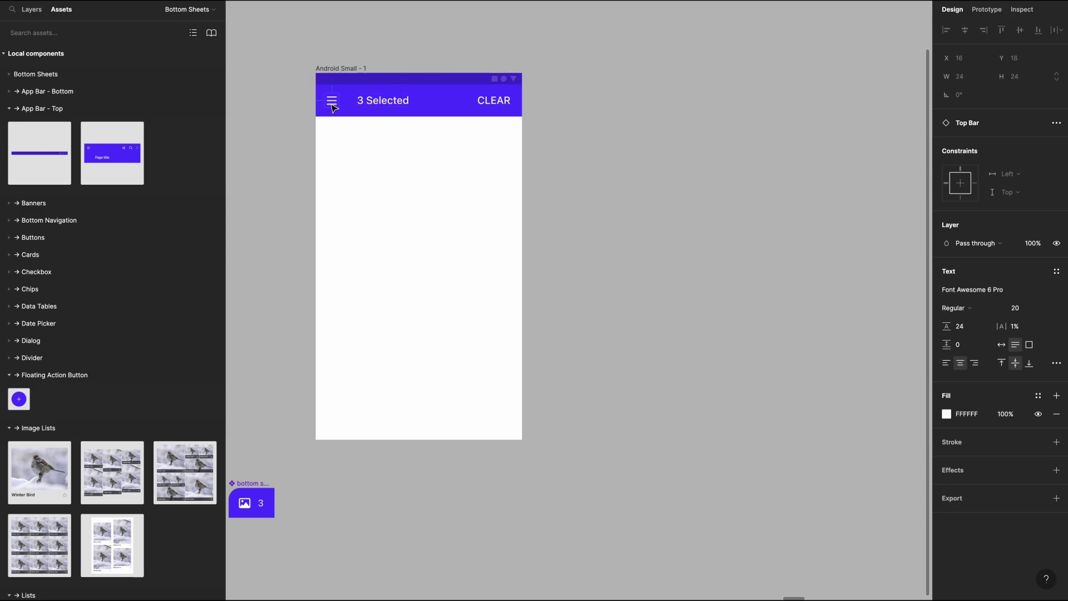
type("angl")
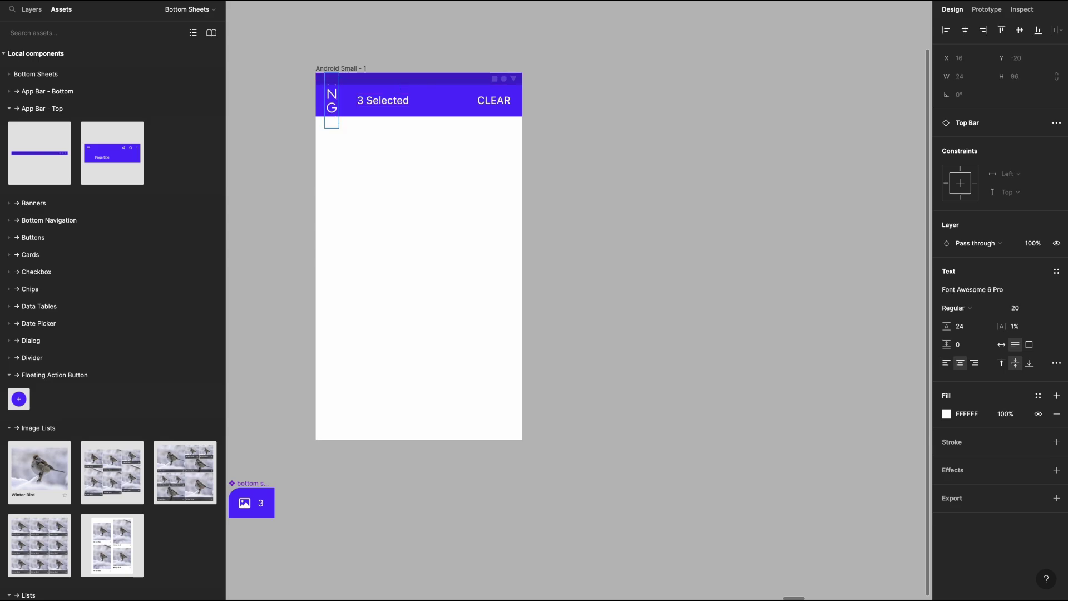
type("e-down")
key("Escape")
Set the CLEAR text to font size 15 with line height 20.
left_click(482, 103)
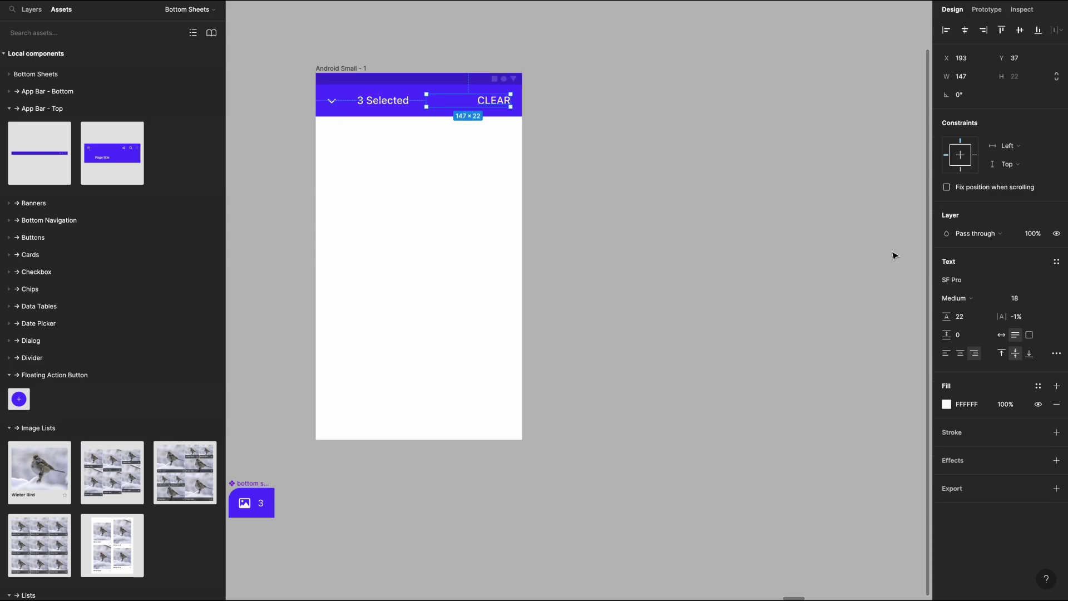
left_click(1012, 296)
type("15")
key("Tab")
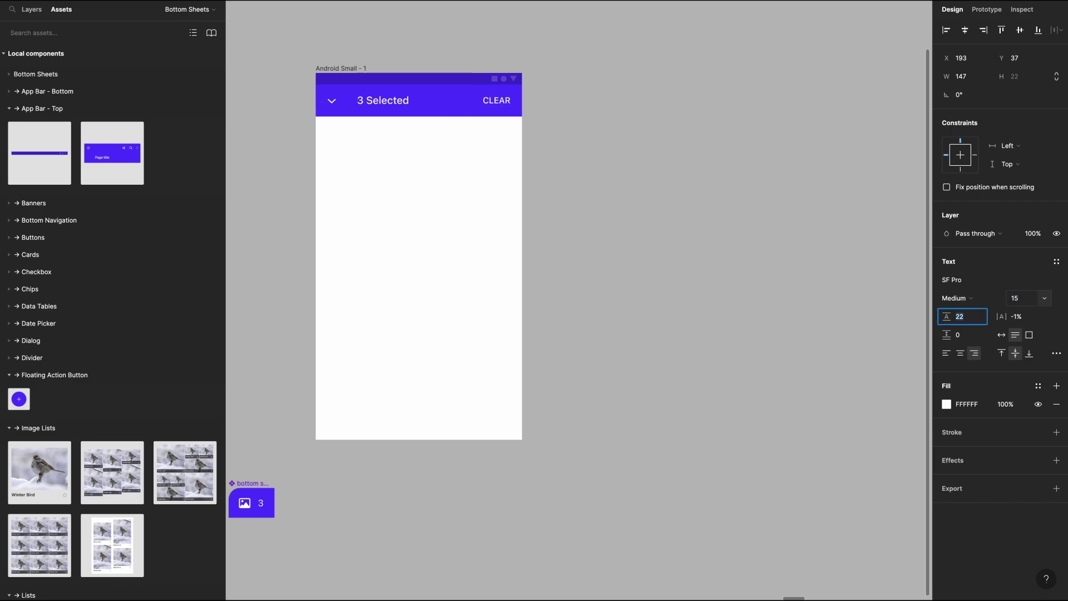
type("20")
key("Return")
scroll(437, 105, "left", 3)
left_click(436, 105)
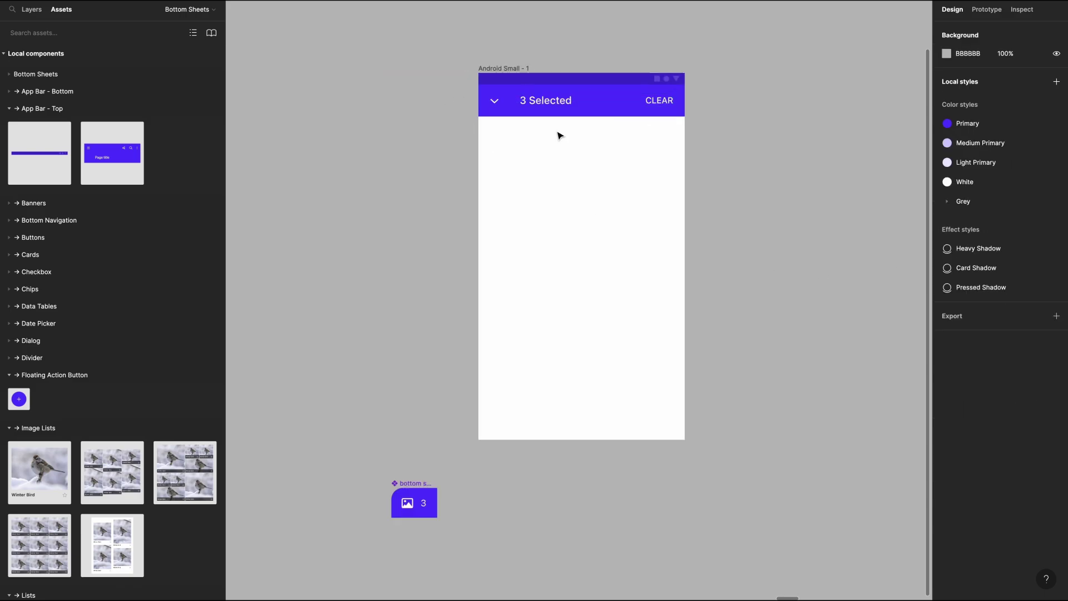
Create a 64 × 64 square frame on the white area below the top bar and give it a C1C1C1 grey fill.
key("f")
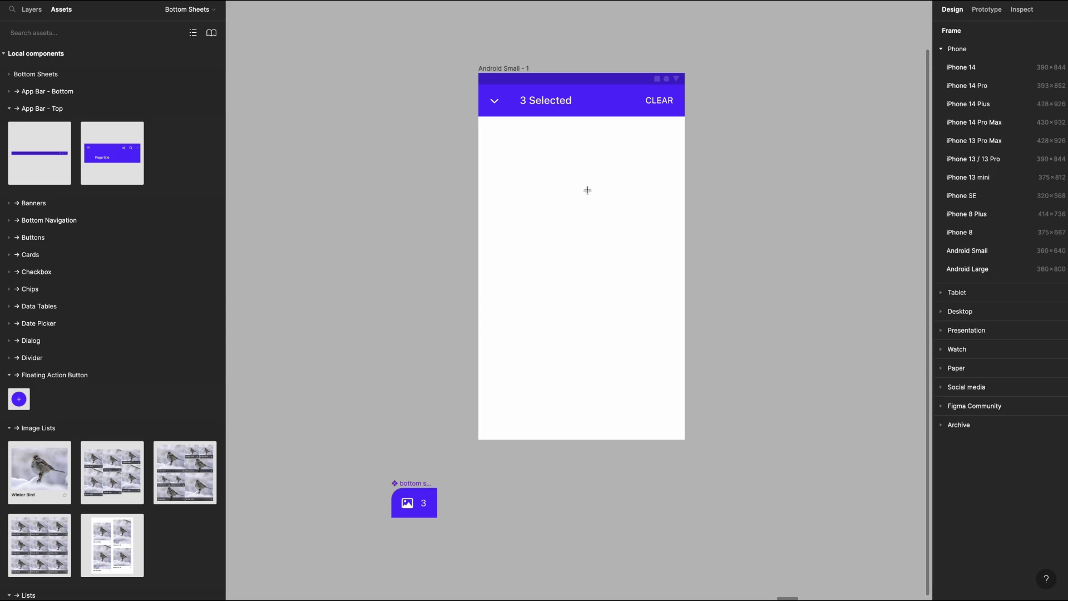
left_click_drag(570, 176, 612, 218)
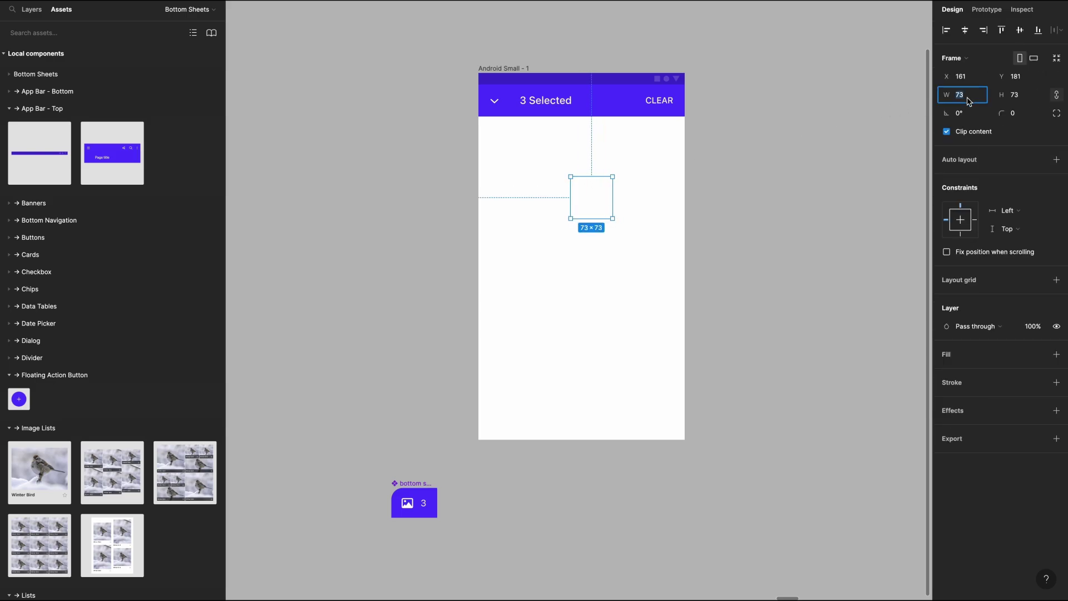
key("Tab")
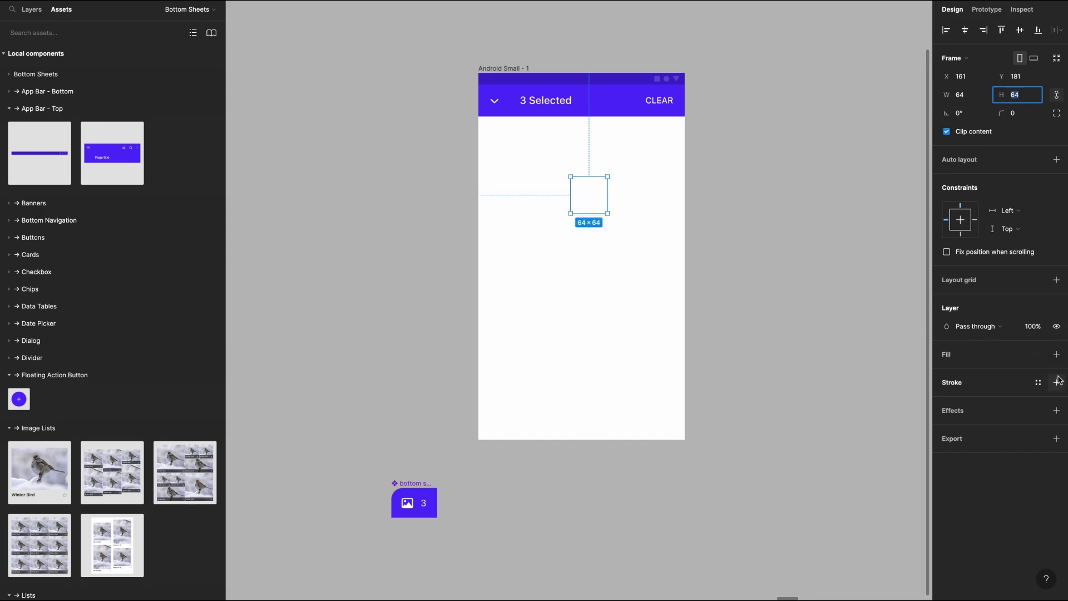
left_click(1056, 354)
left_click(947, 372)
left_click(842, 378)
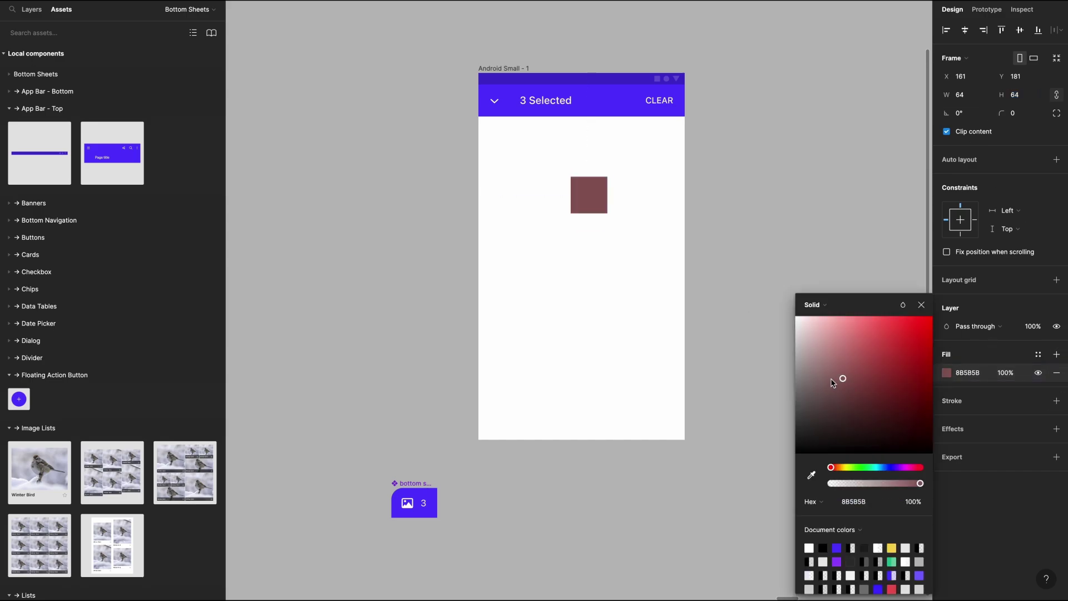
left_click_drag(833, 383, 737, 355)
left_click(706, 198)
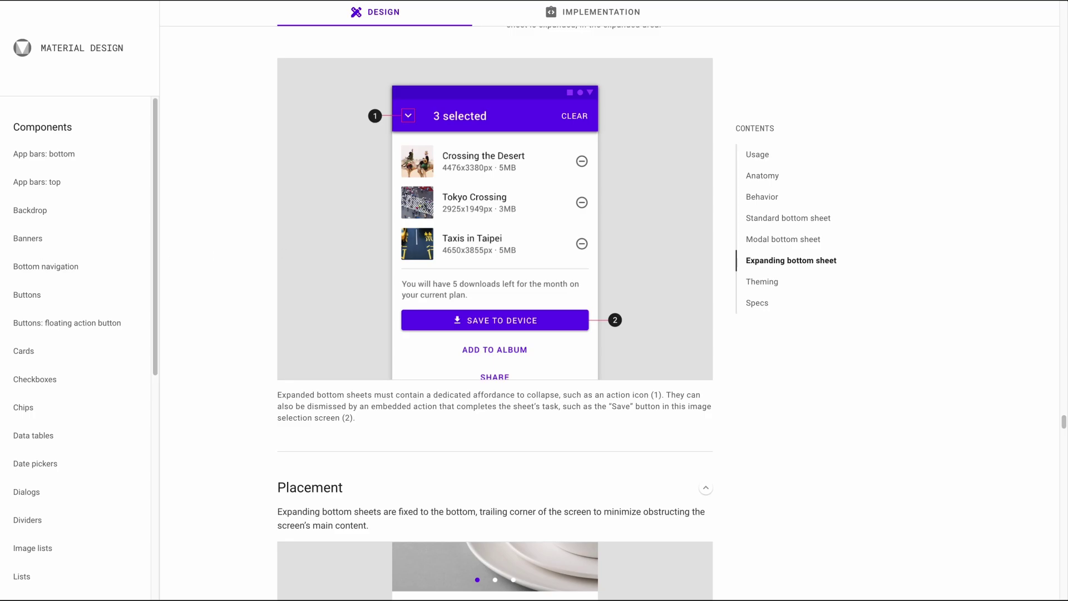
Switch to the browser, search Unsplash for desert, and copy the brown sand dunes photo for the square frame.
key("super+t")
type("unsplash.com")
key("Return")
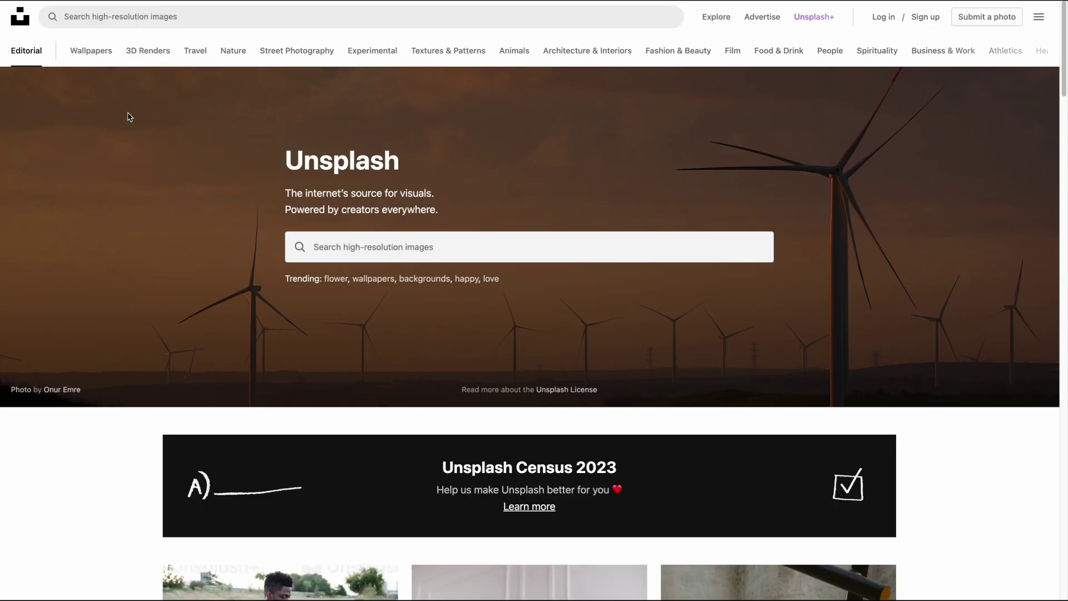
type("desert")
key("Return")
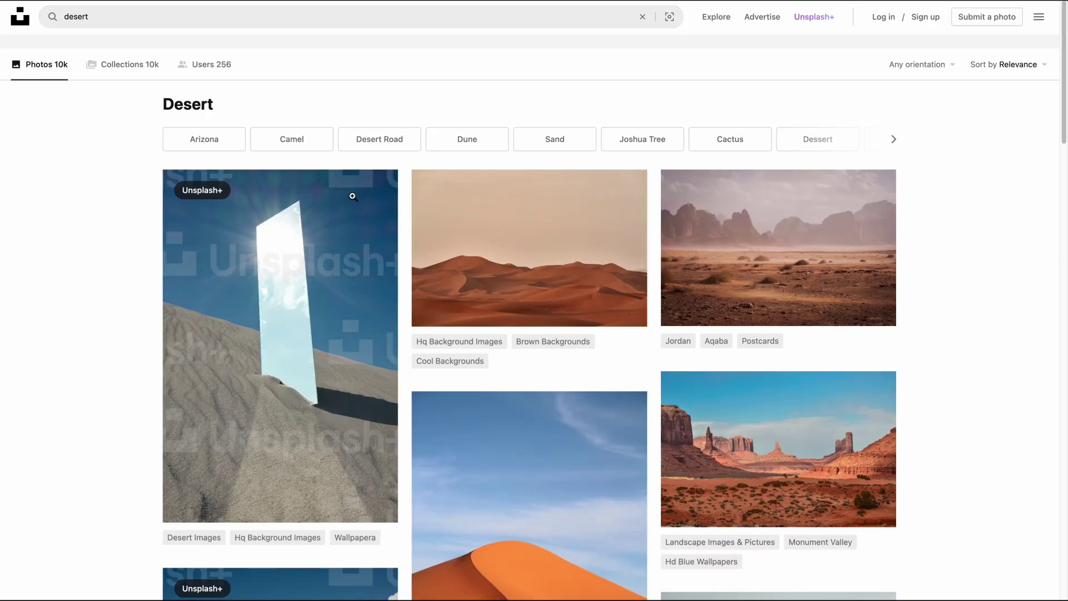
left_click(524, 262)
right_click(556, 302)
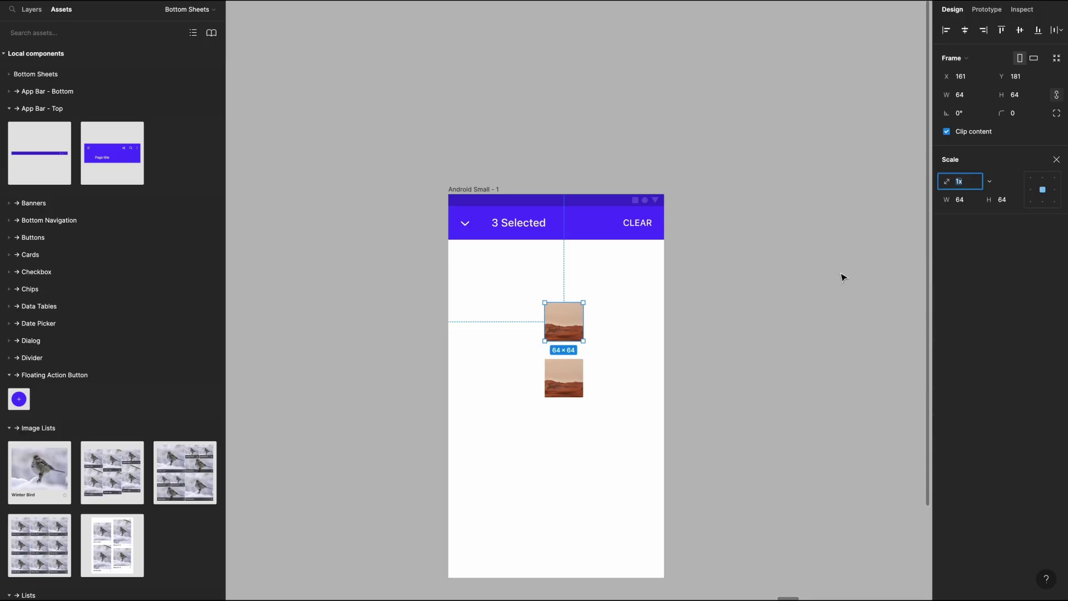
Scale the upper desert thumbnail to 56 × 56 and delete the 64 × 64 duplicate below it.
left_click(958, 204)
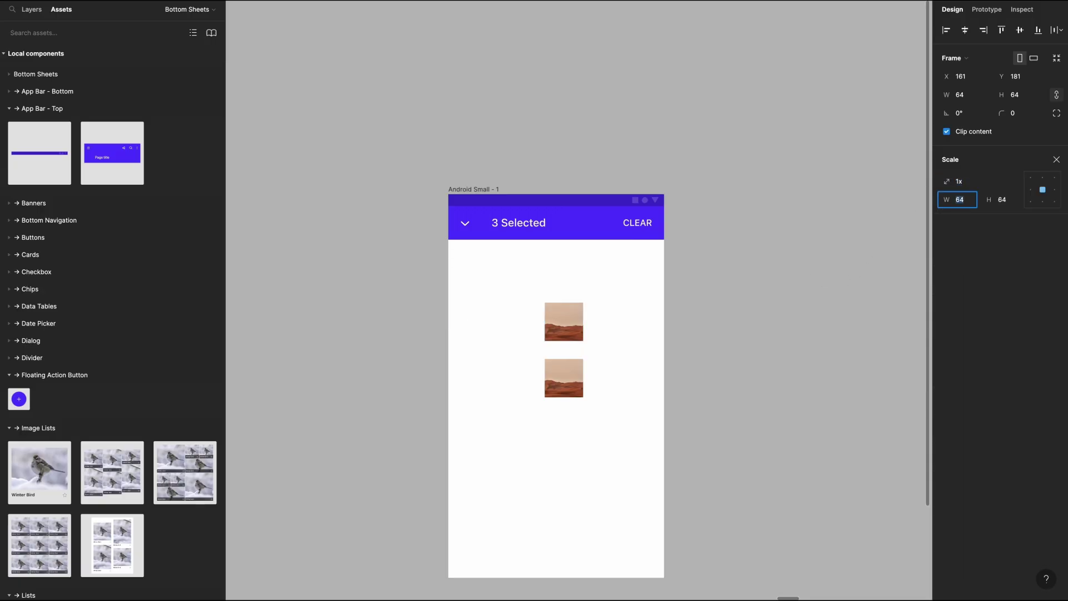
type("56")
key("Return")
left_click(557, 408)
left_click(563, 392)
key("Delete")
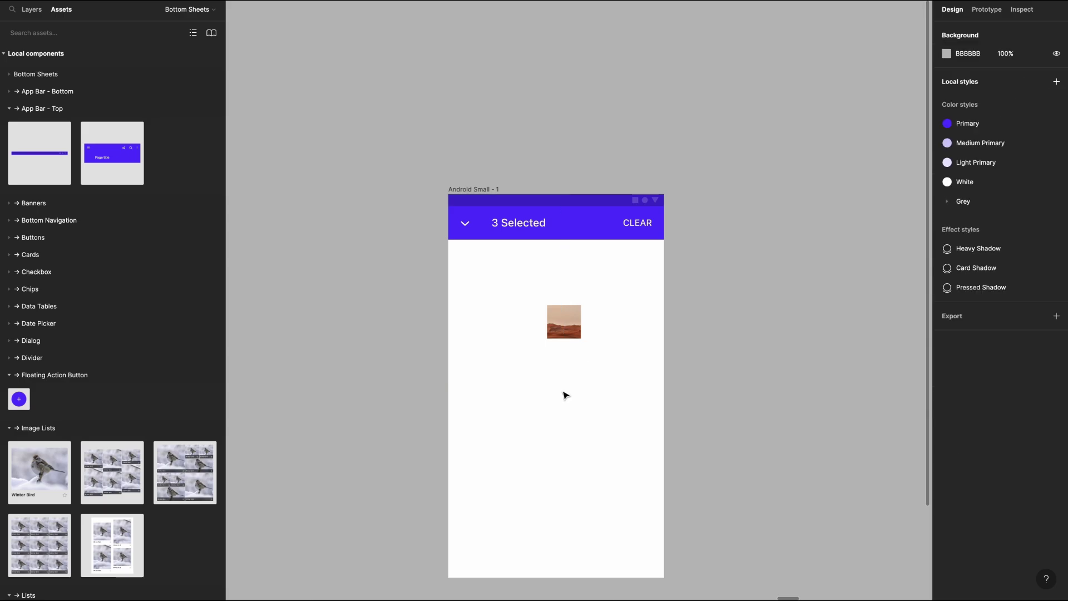
Repeat the 56 × 56 thumbnail twice below with different desert photos and set the spacing between all three to 24.
key("ctrl+shift+z")
key("ctrl+shift+z")
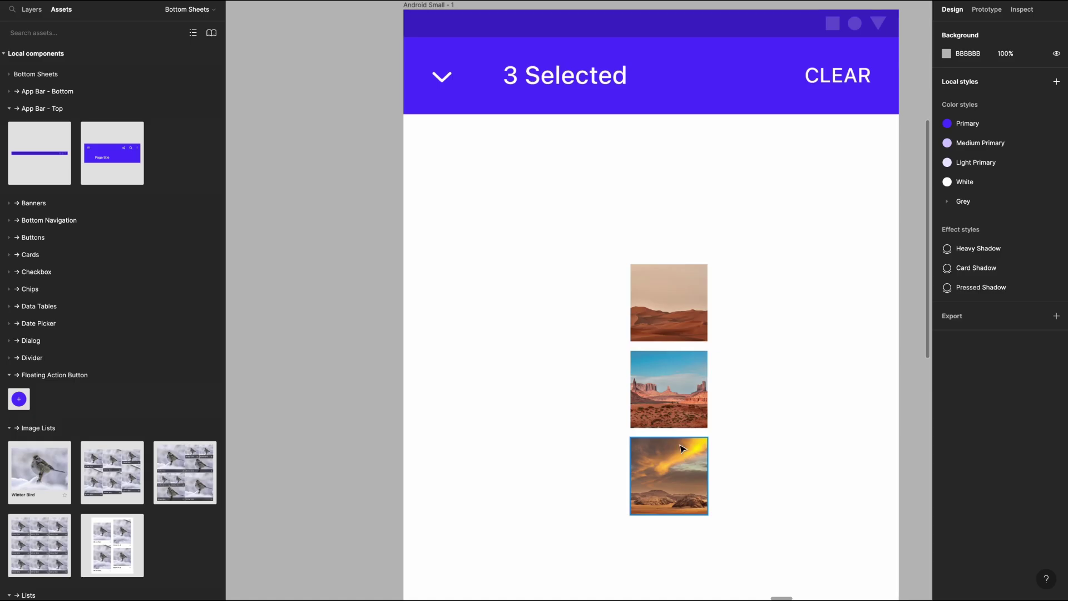
left_click_drag(600, 303, 667, 515)
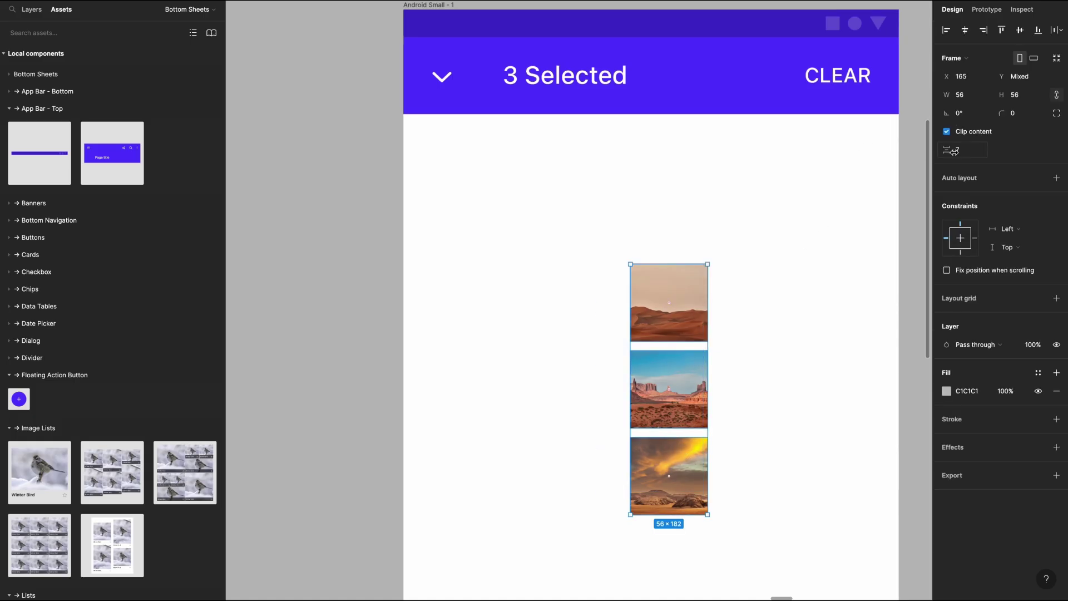
type("24")
key("Return")
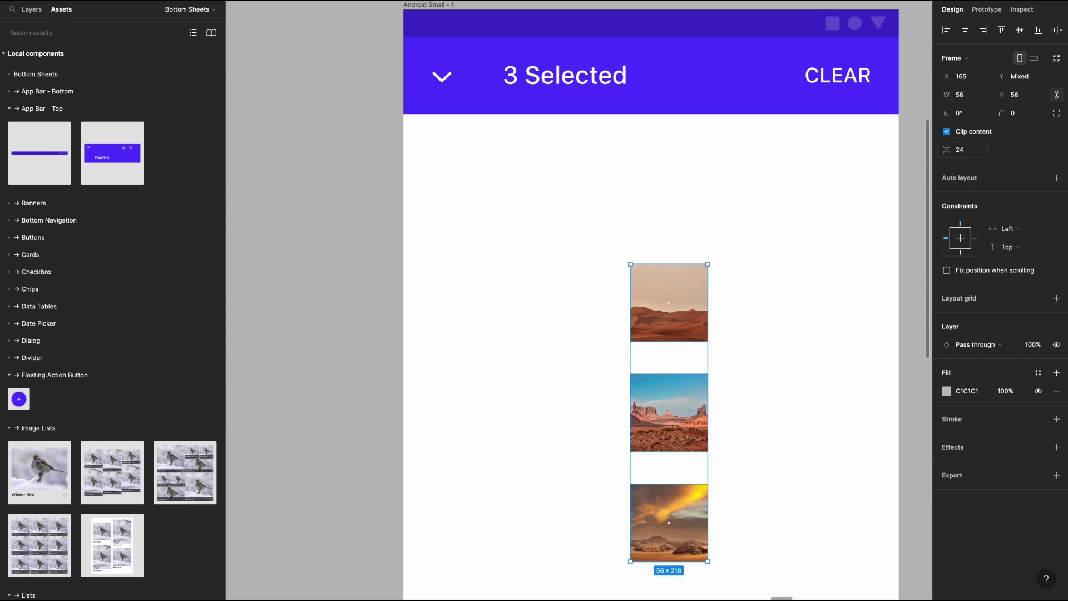
Copy the 3 Selected text beside the first thumbnail and apply the Grey/900 colour style to it.
left_click(597, 90, "super")
left_click_drag(596, 91, 843, 293)
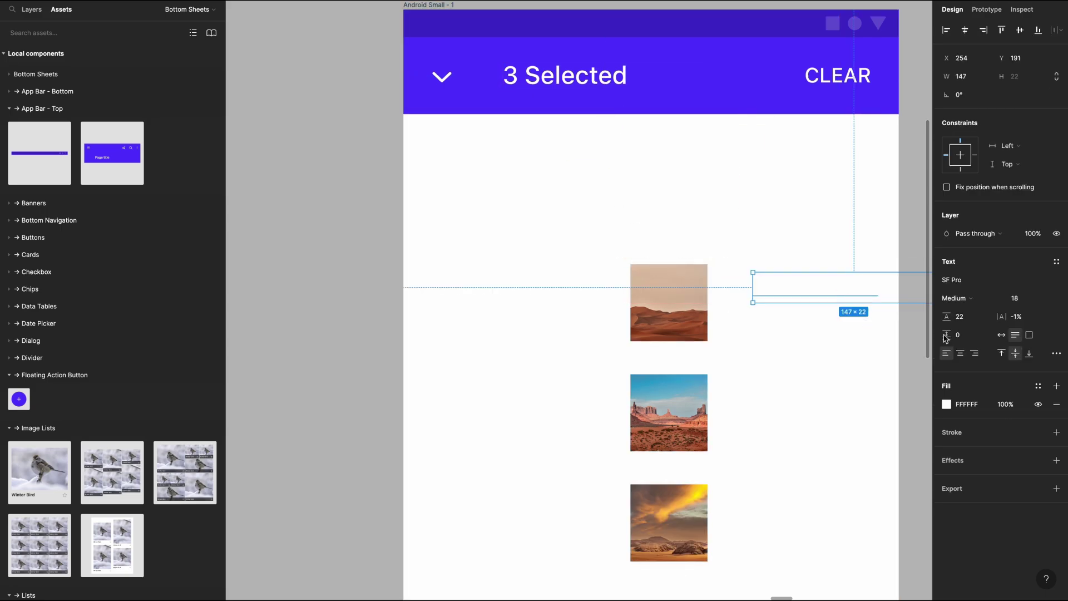
left_click(1036, 385)
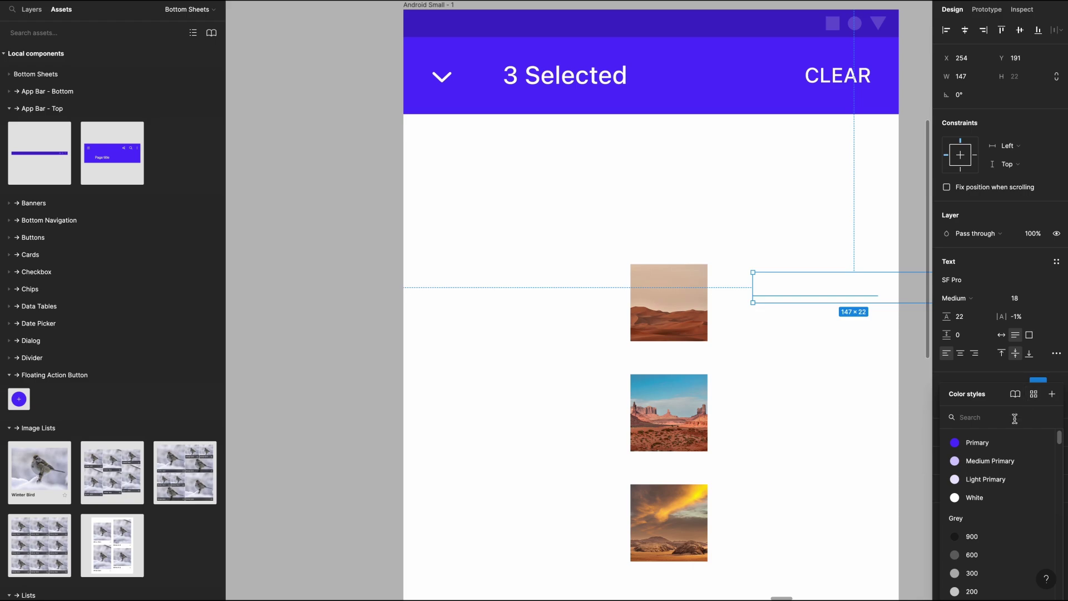
left_click(996, 536)
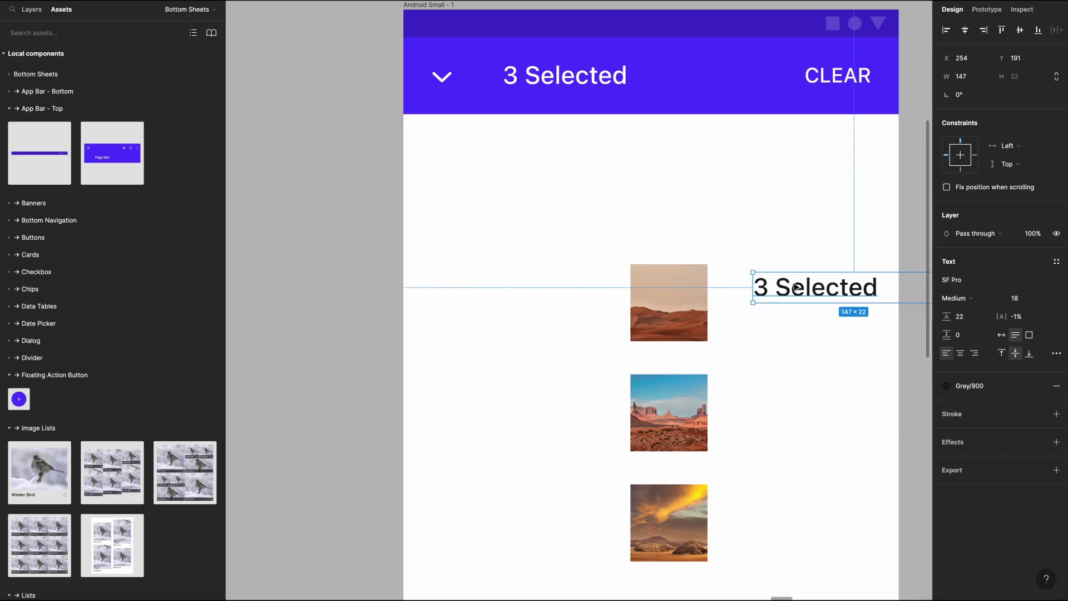
Change the copied text to Desert Image 001 and move it with the three thumbnails to the frame's left margin.
key("Return")
type("Desert Imag")
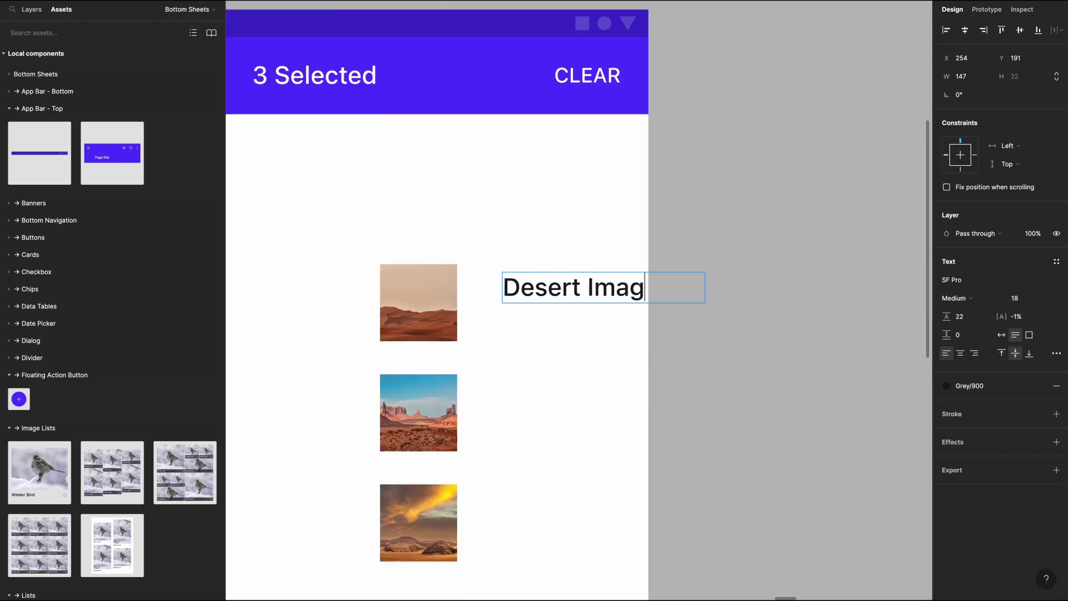
type("e 001")
left_click_drag(500, 285, 473, 287)
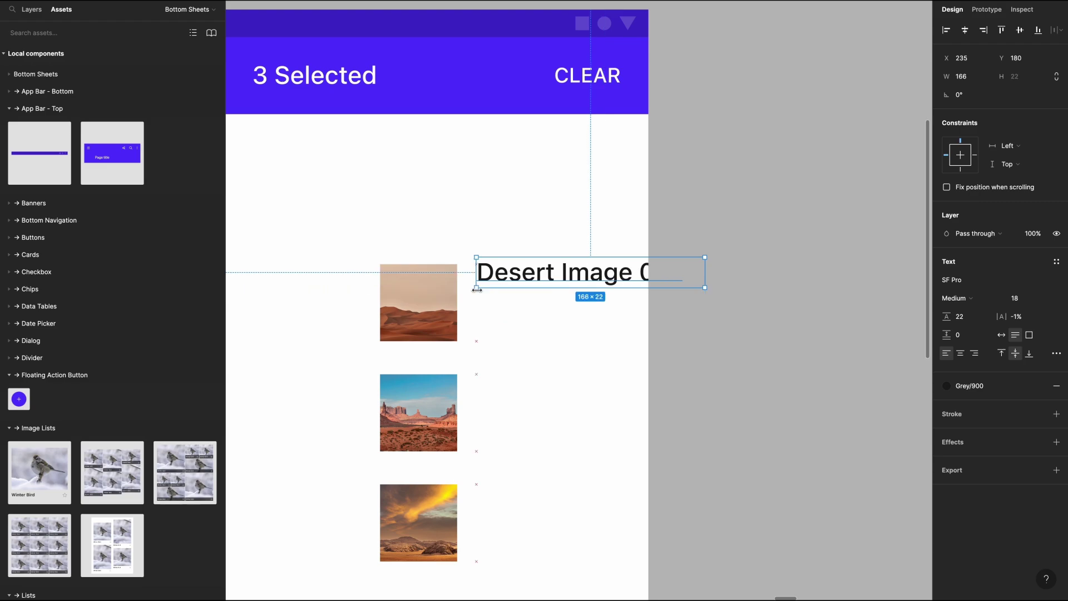
left_click_drag(599, 456, 509, 441)
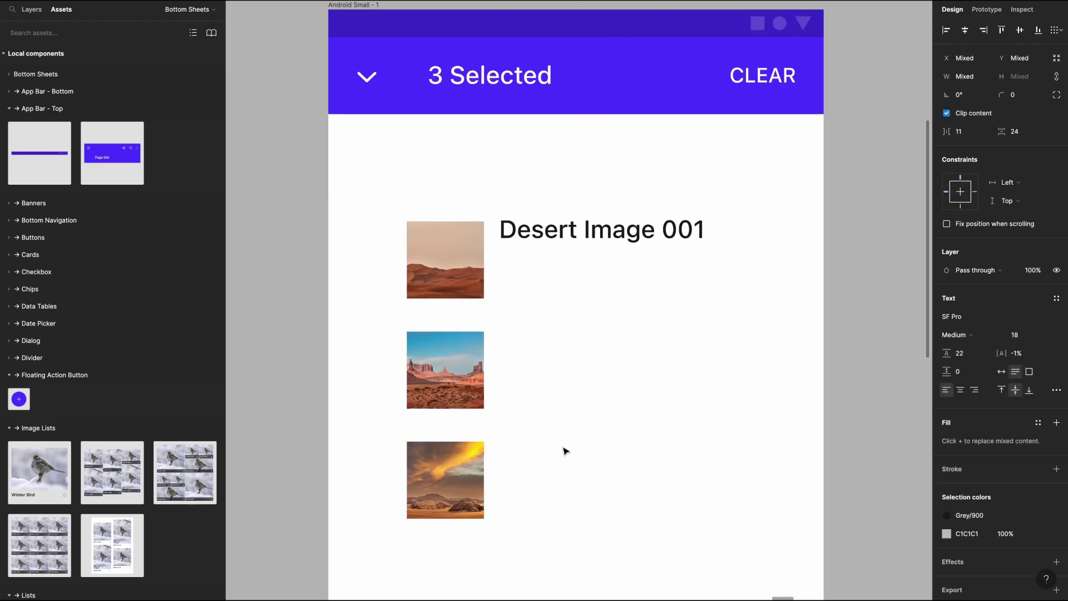
Duplicate the title directly below as 2000x1500px in Regular 14 with the Grey/600 style and a line height of 20.
key("alt")
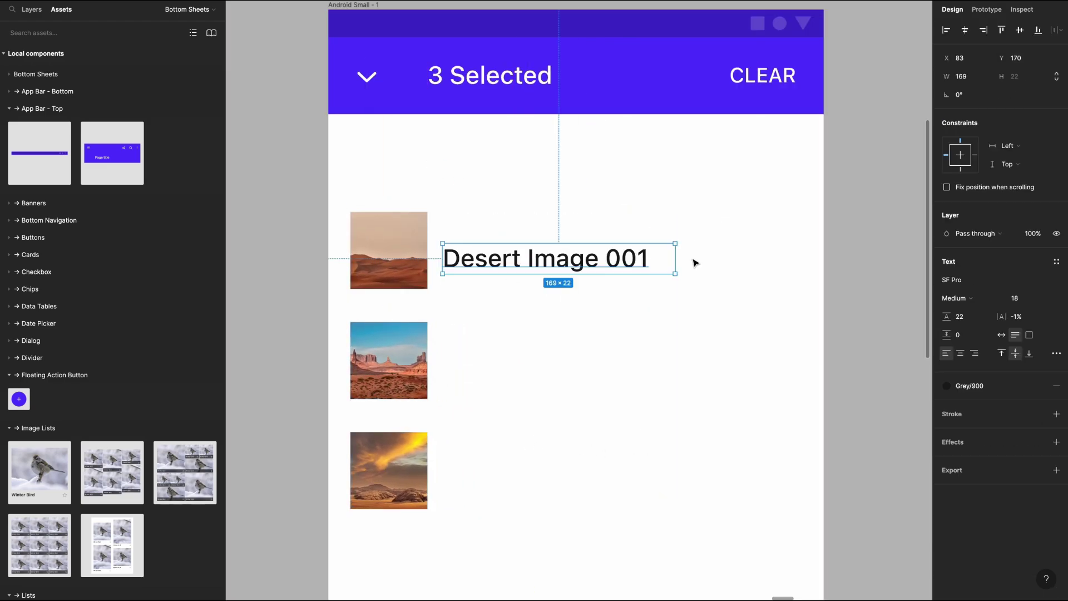
left_click(682, 260)
mouse_move(558, 259)
left_mouse_down()
mouse_move(555, 236)
mouse_move(565, 266)
left_mouse_up()
left_click(1031, 301)
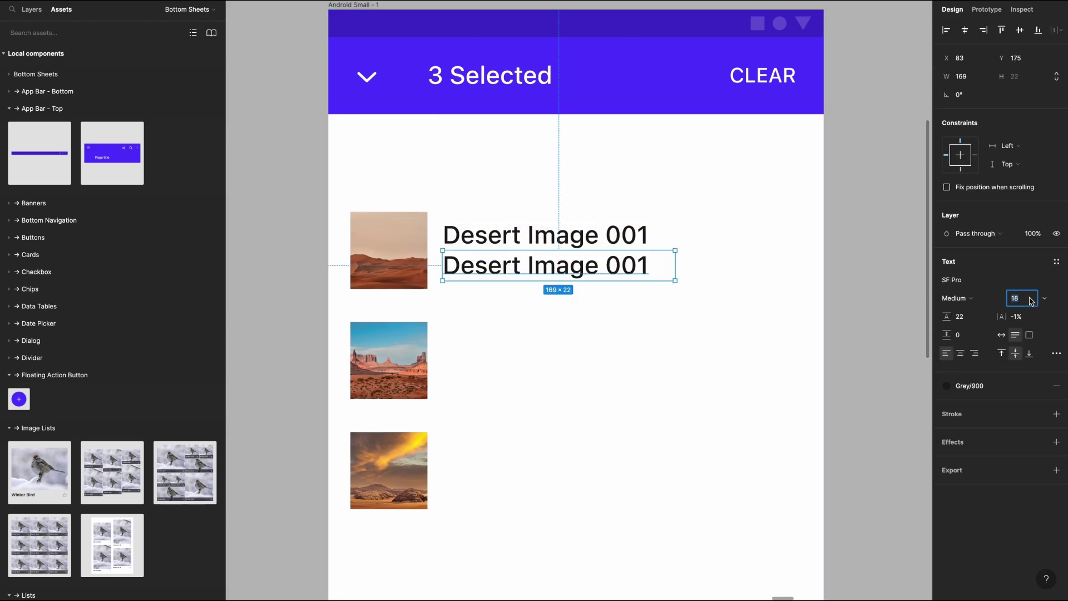
type("14")
key("Return")
left_click(968, 299)
left_click(962, 284)
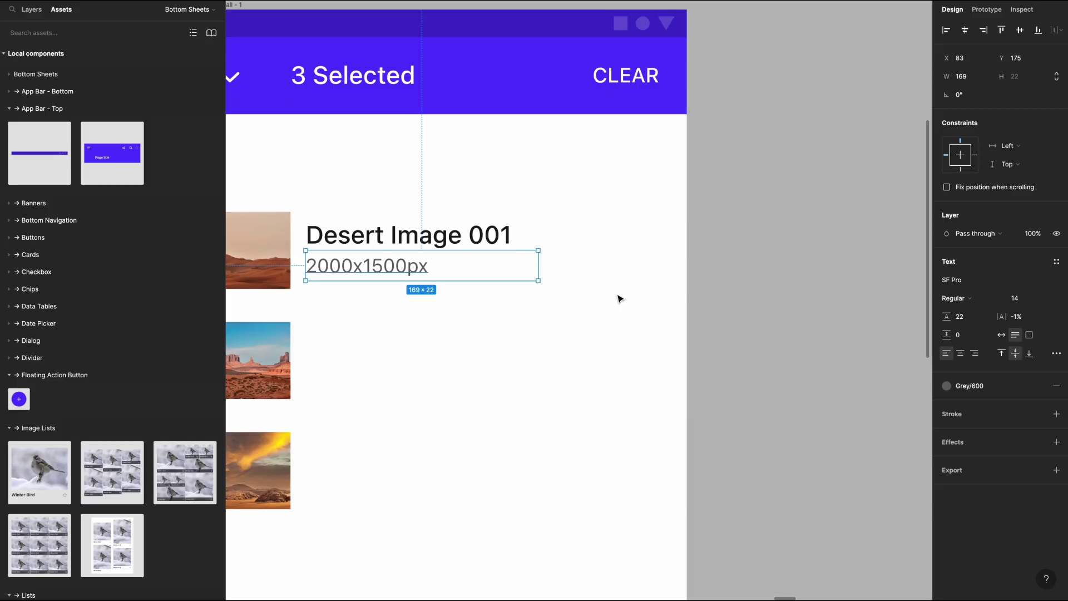
scroll(612, 292, "left", 5)
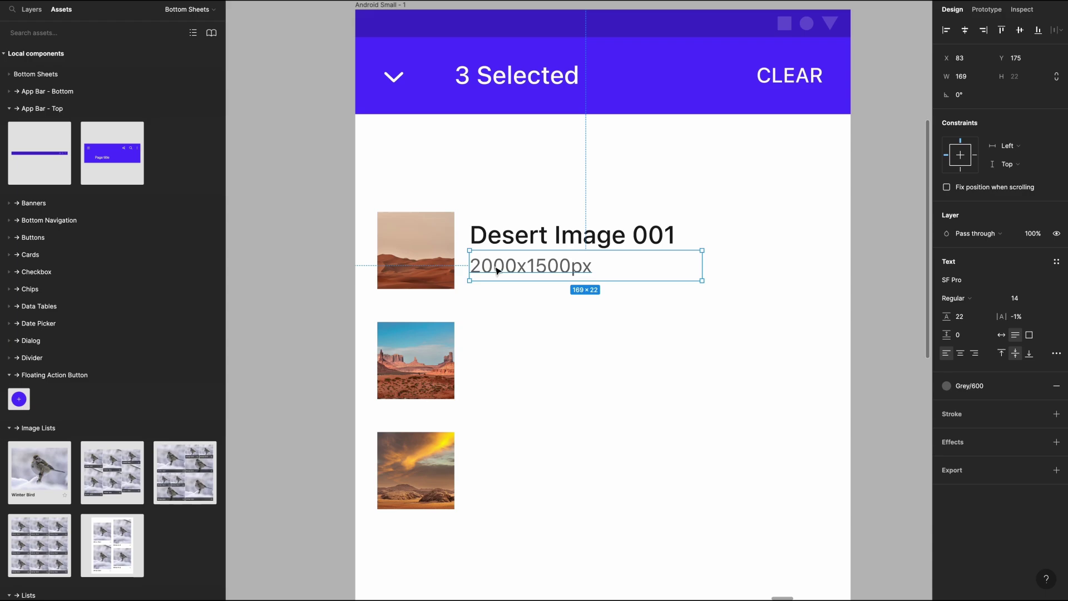
left_click(982, 318)
type("20")
key("Return")
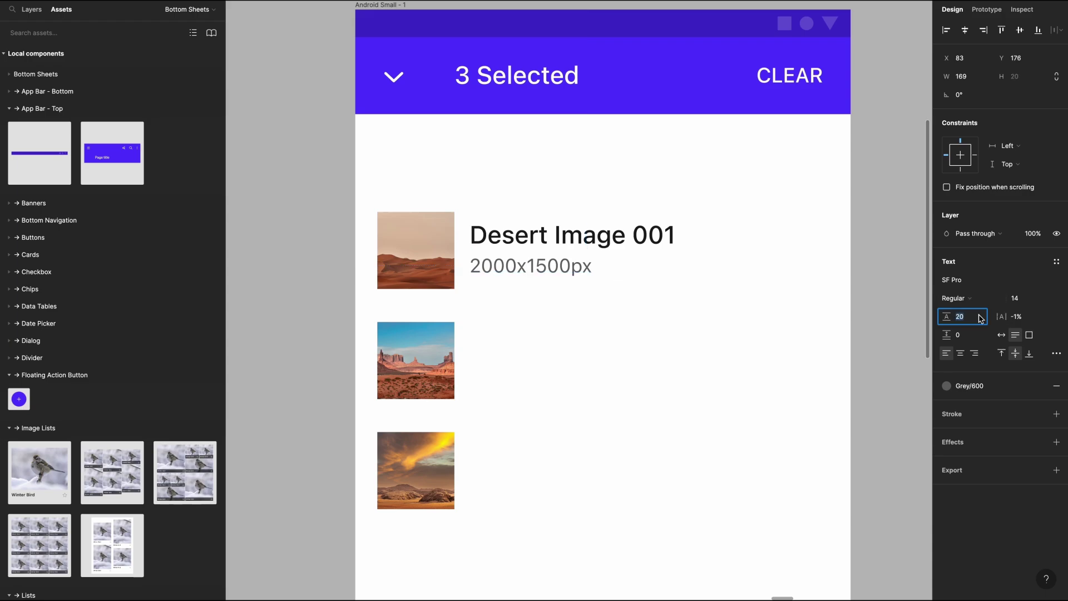
Shift the title and dimensions lines together to X 88, keeping them vertically centred beside the first thumbnail.
left_click(545, 248, "shift")
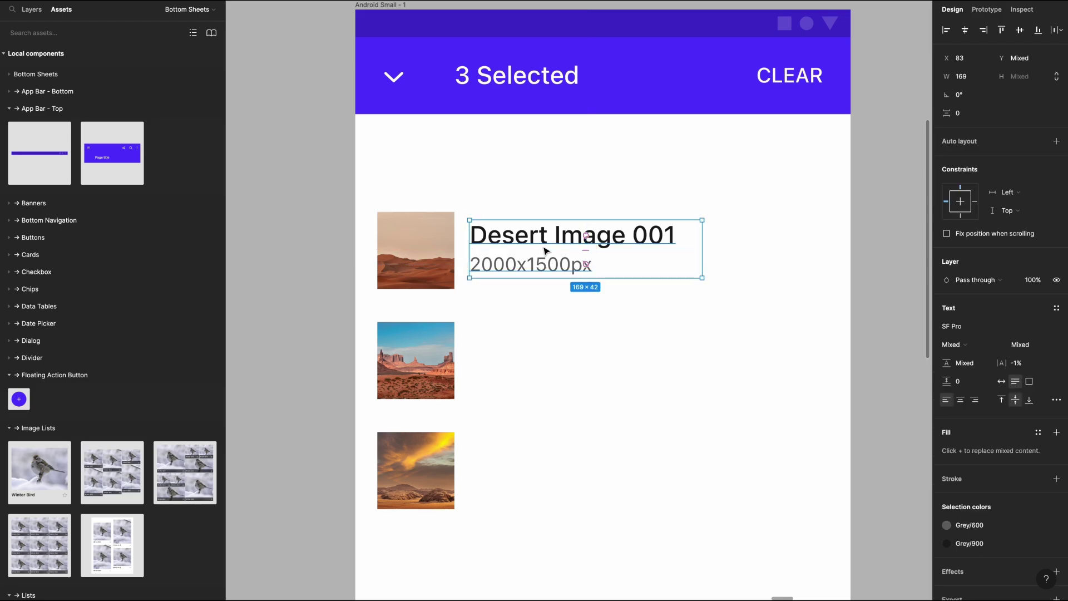
mouse_move(532, 243)
left_mouse_down()
mouse_move(519, 245)
mouse_move(534, 241)
left_mouse_up()
key("shift+Right")
key("alt")
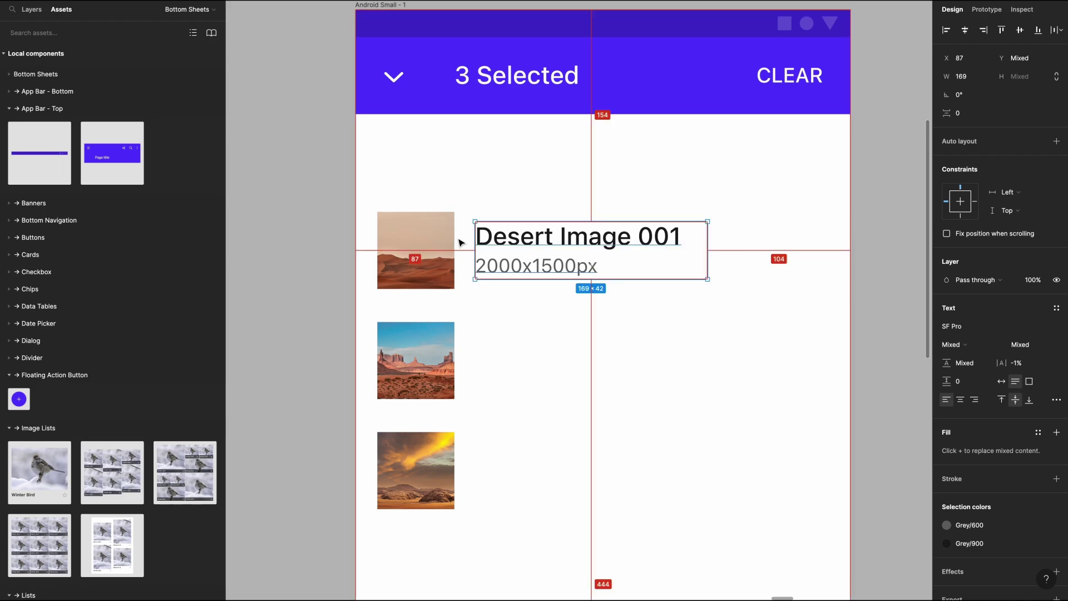
left_click(617, 203)
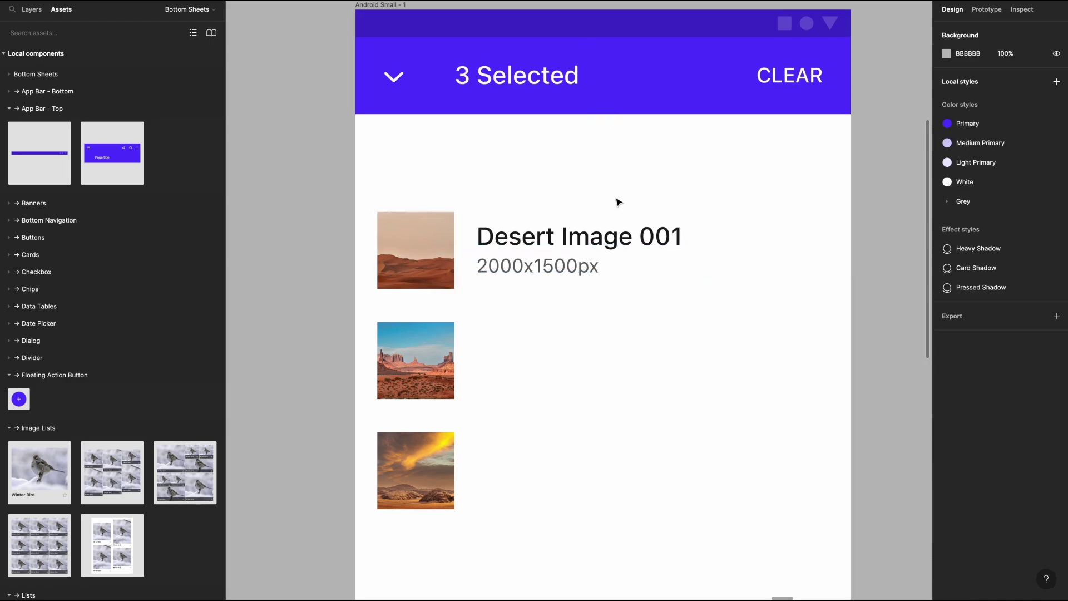
Copy the 2000x1500px text to the right of the row and change the copy to minus-circle.
left_click(617, 233)
left_click(589, 267)
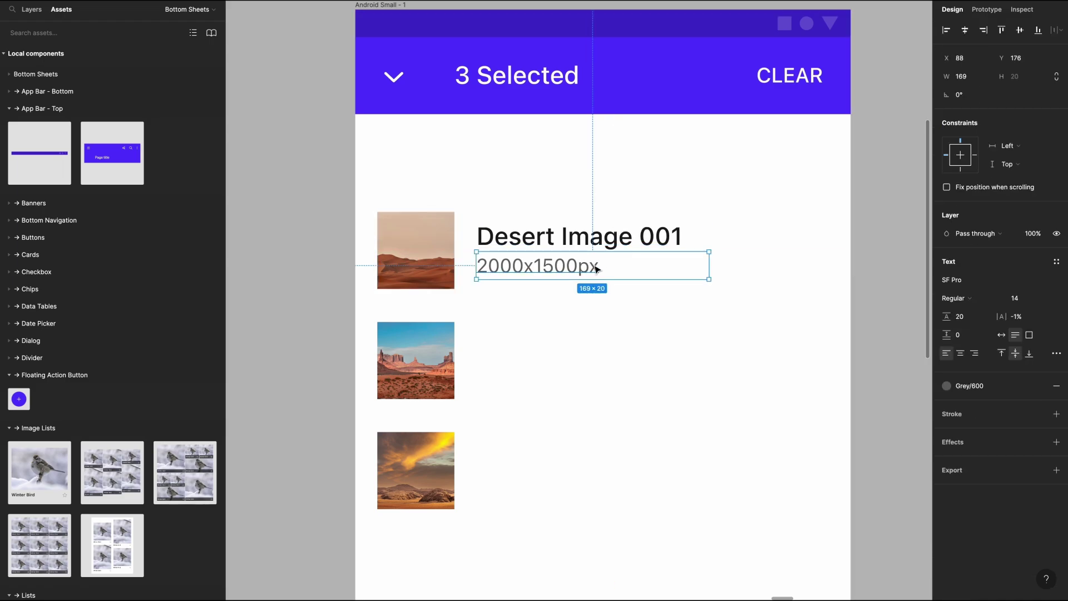
left_click(775, 248)
left_click_drag(557, 262, 739, 270)
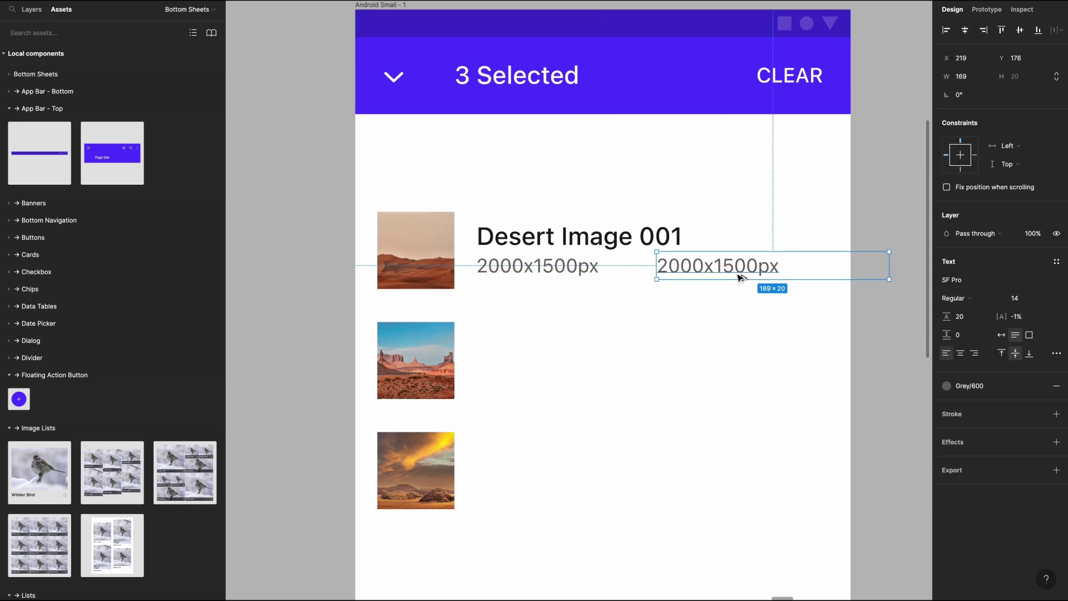
double_click(738, 266)
type("minus")
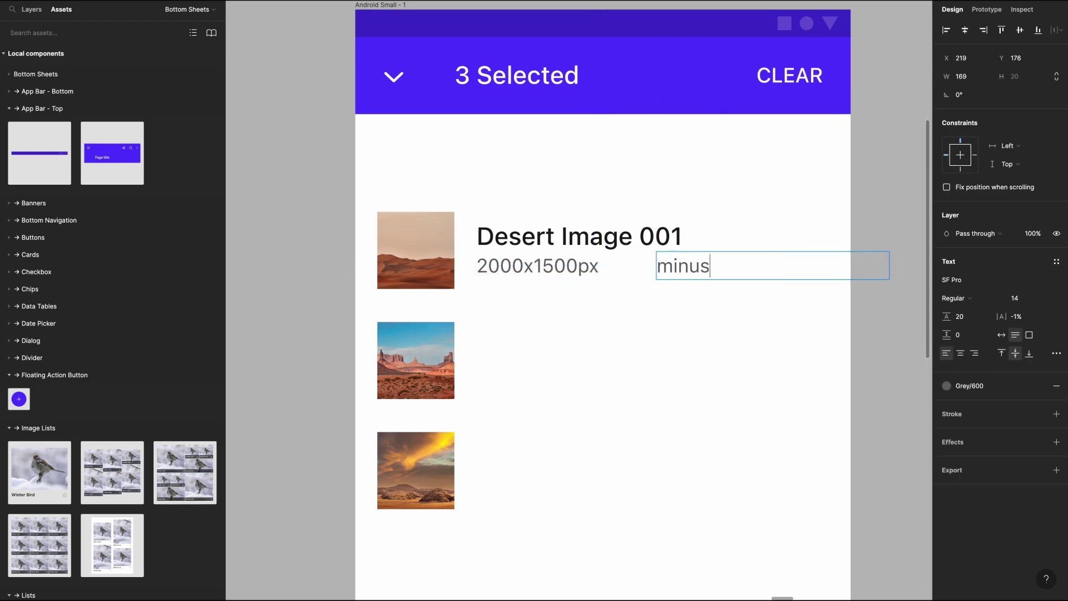
type("-circle")
Turn the minus-circle text into an icon with Font Awesome 6 Pro, centred in a box 20 wide.
left_click(1005, 280)
type("f")
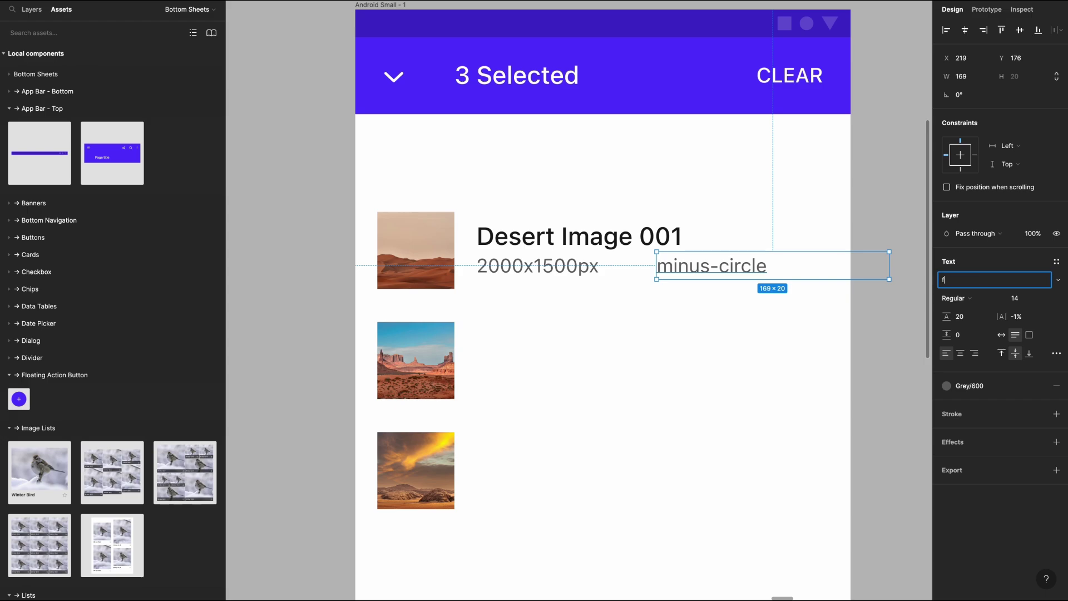
type("ont Awesome 5 Brands")
key("Return")
left_click(1059, 278)
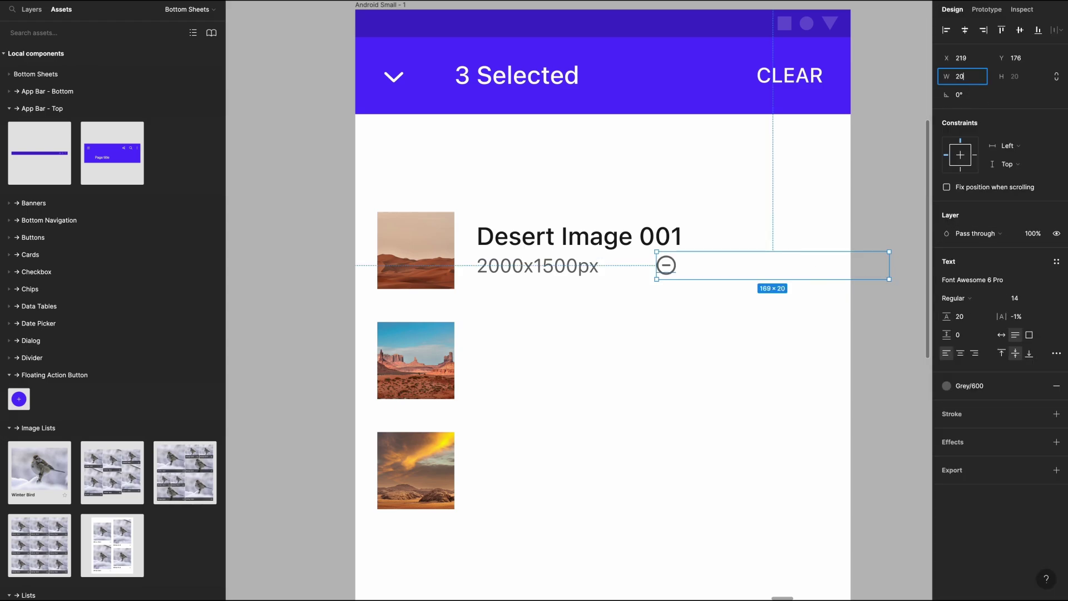
key("Return")
left_click(960, 353)
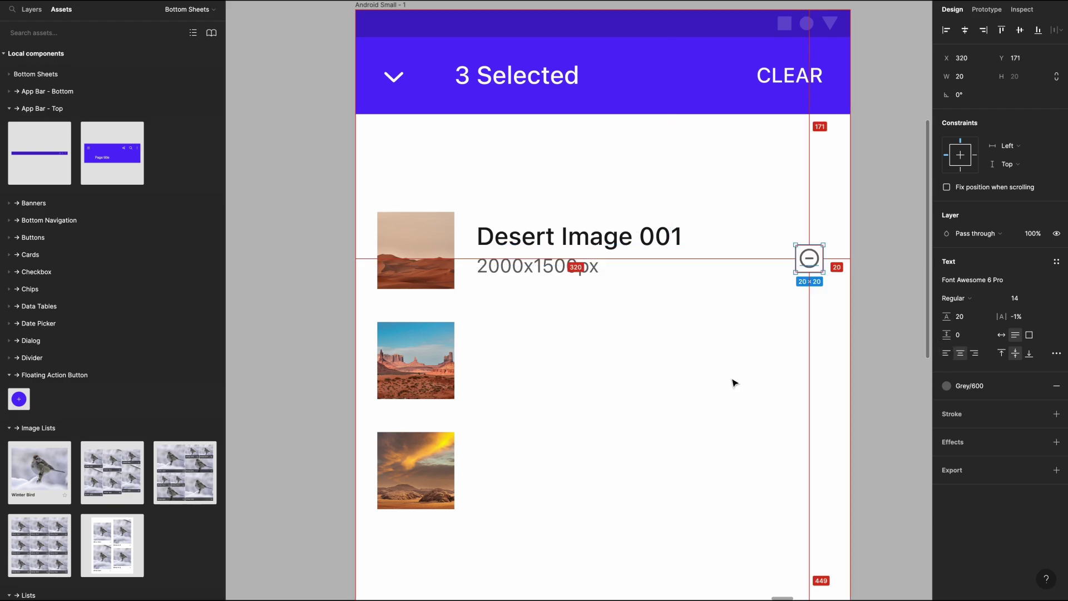
Nudge the minus icon to X 324, Y 165 so it lines up with the middle of the first thumbnail.
key("Right")
key("Right")
key("Right")
key("Right")
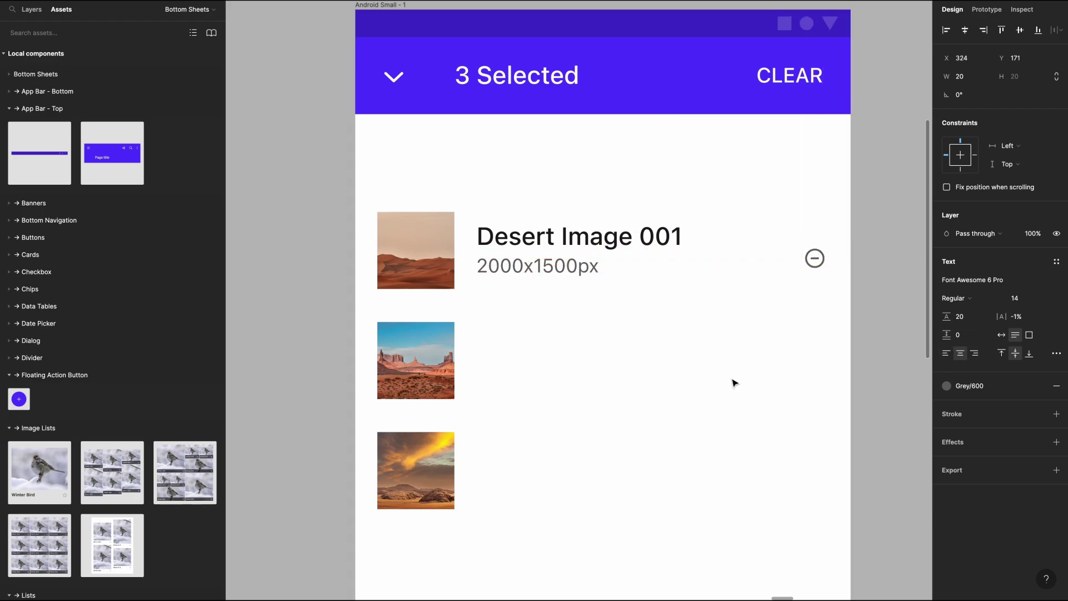
key("Up")
key("Up")
key("Up")
key("Up")
key("Up")
scroll(622, 259, "right", 5)
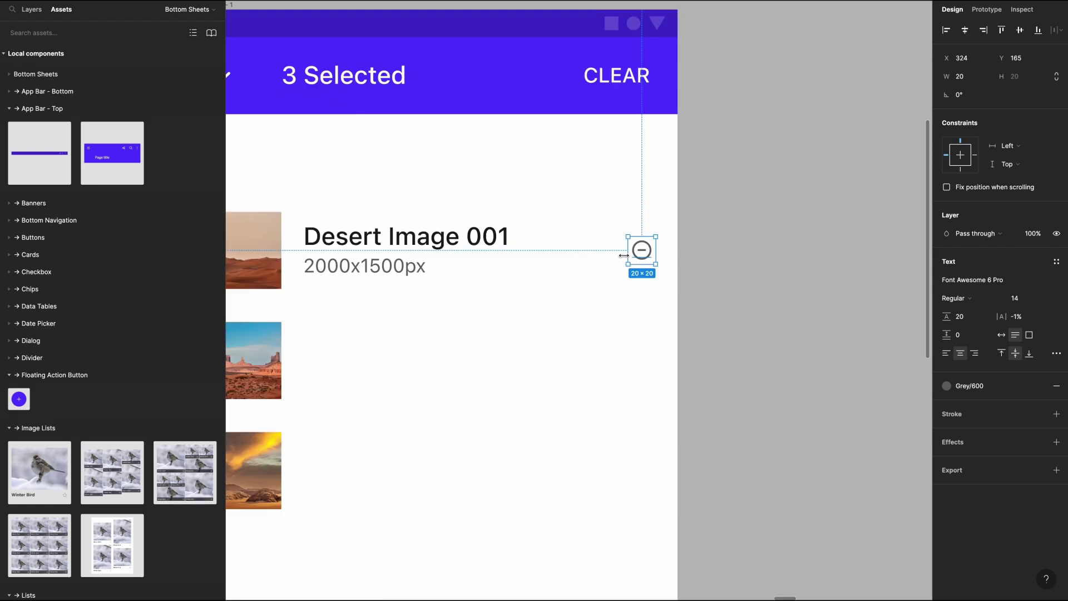
Enlarge the minus icon's box to 28 × 28 with font size 18 and place it at X 316, Y 161.
left_click_drag(624, 255, 622, 255)
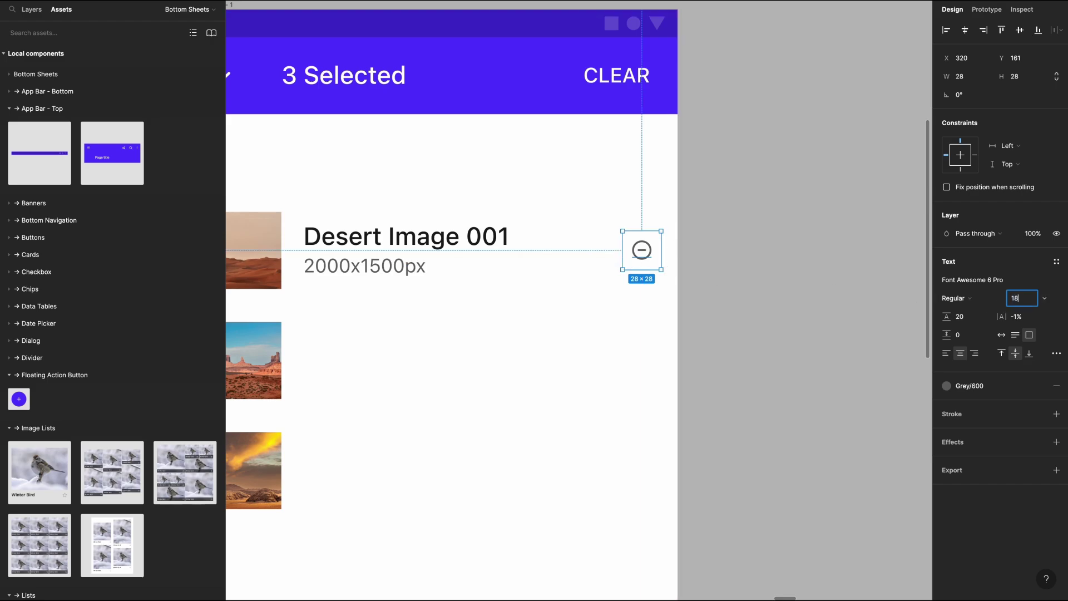
key("Return")
key("Left")
key("Left")
key("Left")
key("Left")
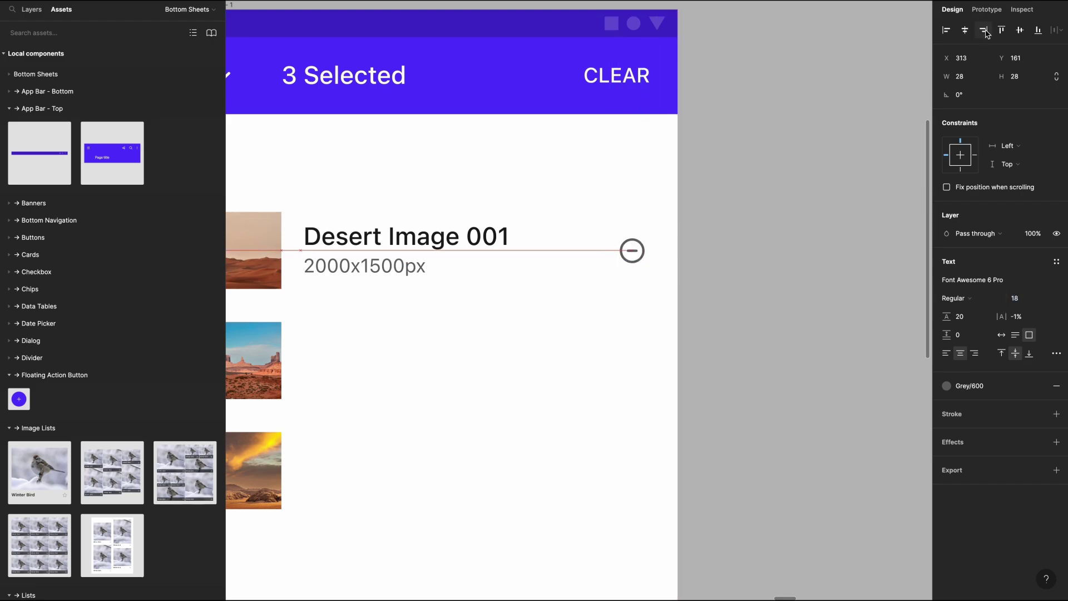
scroll(599, 313, "left", 3)
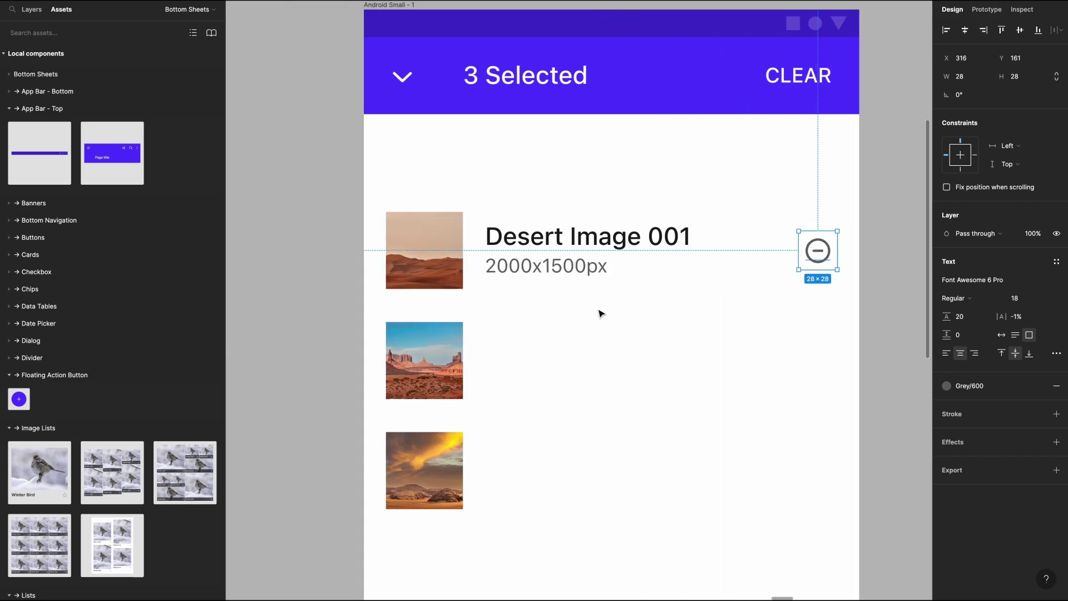
Widen the title and dimensions lines to 220, leaving an 8 px gap before the minus icon.
left_click(593, 267)
left_click(639, 239, "shift")
left_click_drag(719, 257, 786, 257)
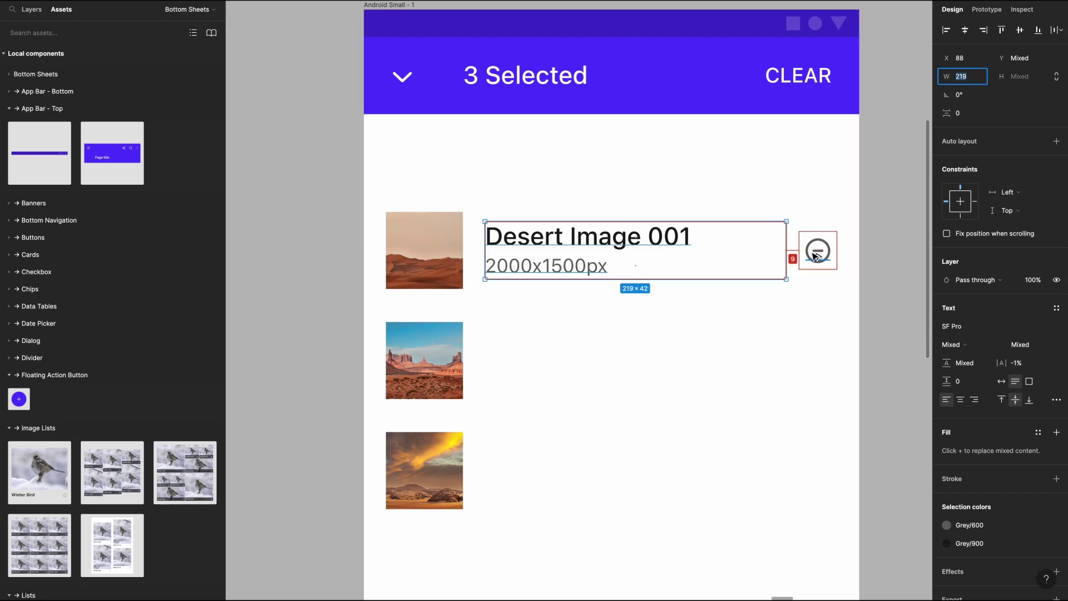
key("Up")
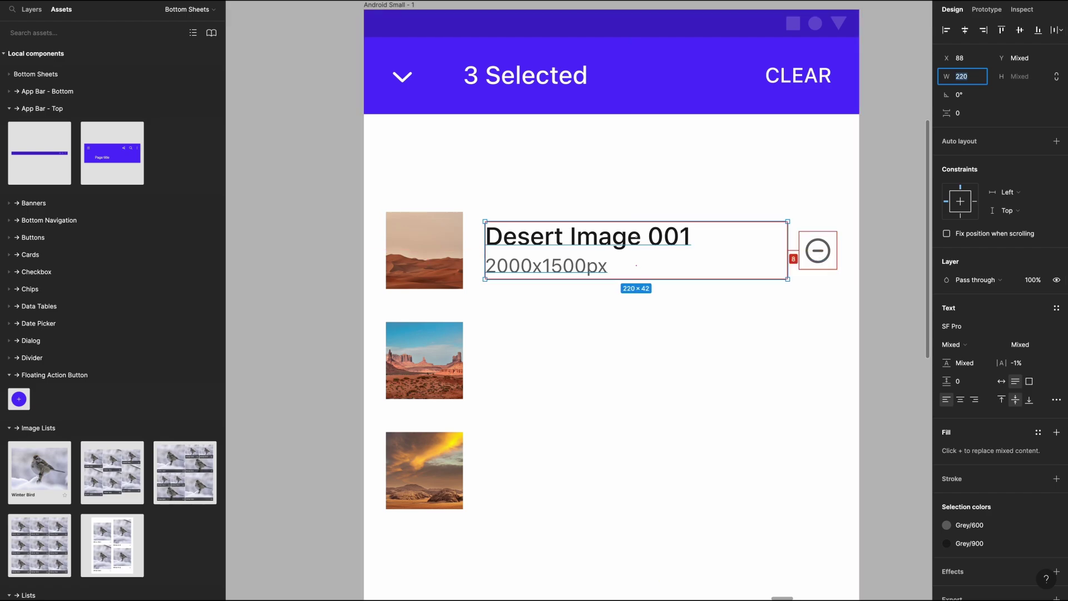
left_click(381, 206)
Stack the two text lines in auto layout, and nest them with the thumbnail and minus icon in a horizontal auto layout row.
left_click(525, 243)
left_click(527, 268, "shift")
key("shift+a")
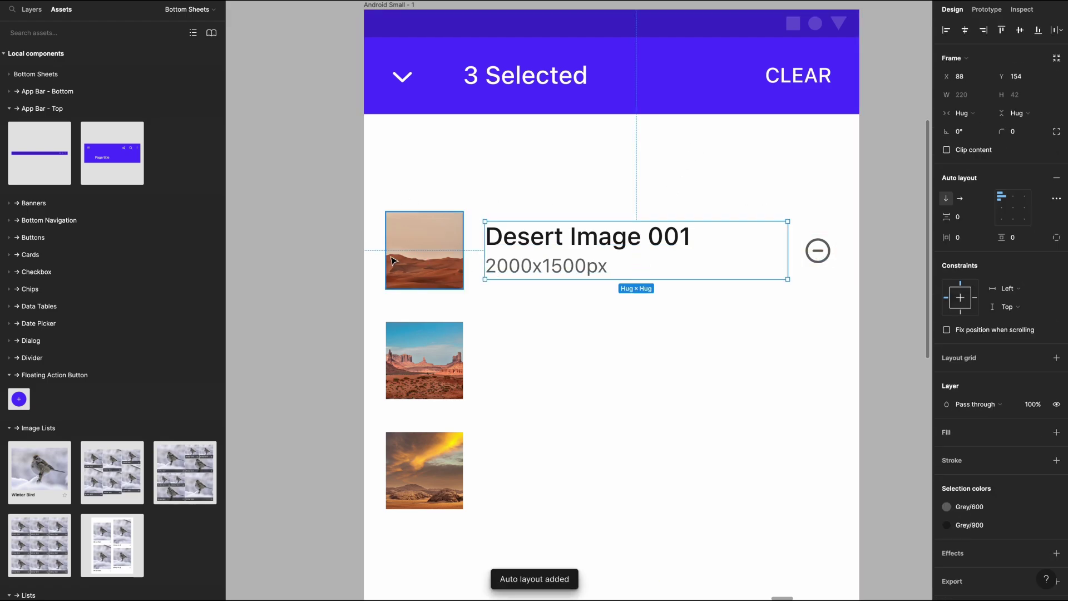
left_click(418, 255, "shift")
key("shift+a")
left_click(824, 257, "shift")
key("shift+a")
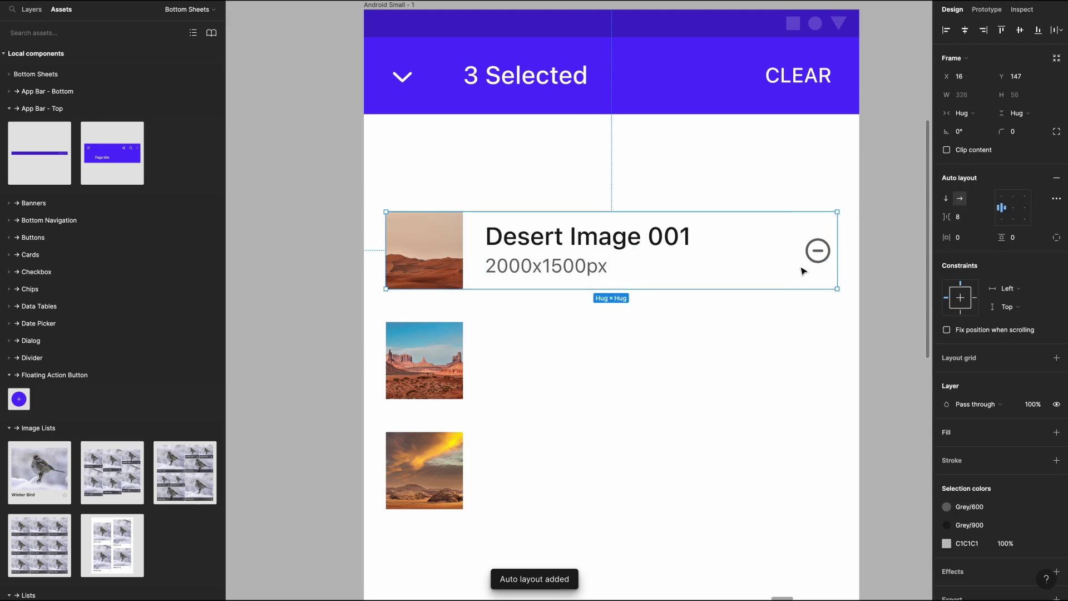
Move the row up to Y 100 and duplicate it at Y 176 as Desert Image 002 with the blue-sky red-rock photo.
left_click_drag(684, 270, 653, 170)
left_click_drag(429, 194, 428, 304)
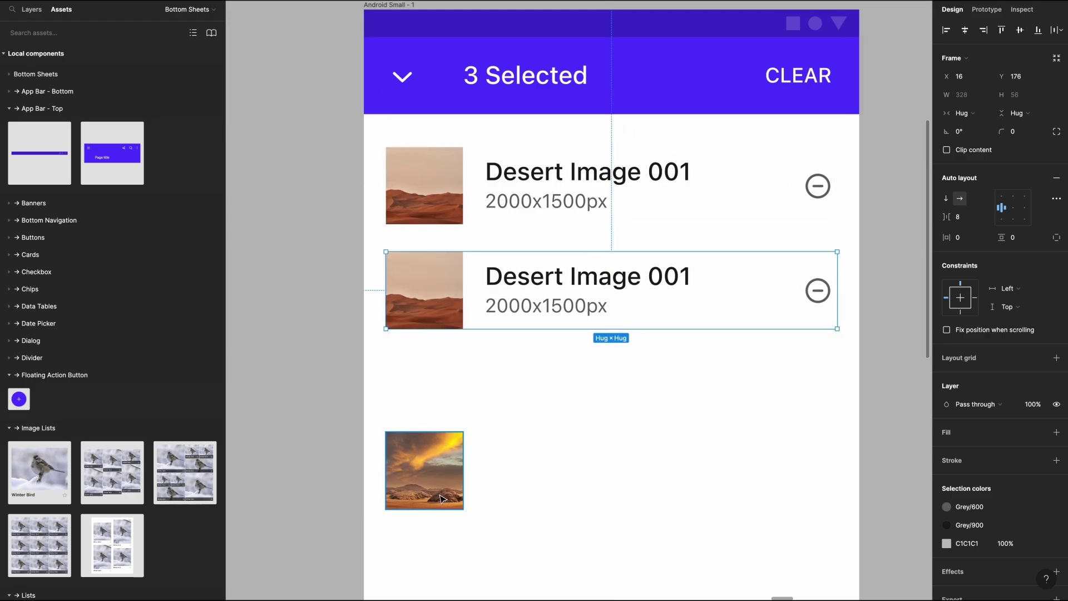
left_click(442, 499)
left_click_drag(443, 499, 469, 301)
left_click(484, 302)
left_click(450, 295)
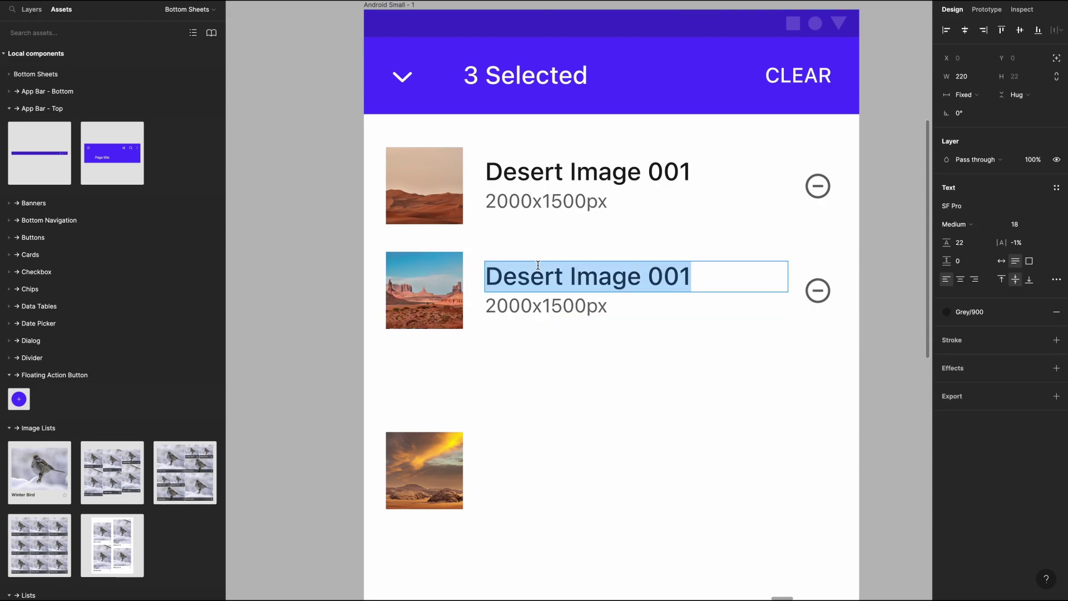
key("BackSpace")
type("2")
key("Escape")
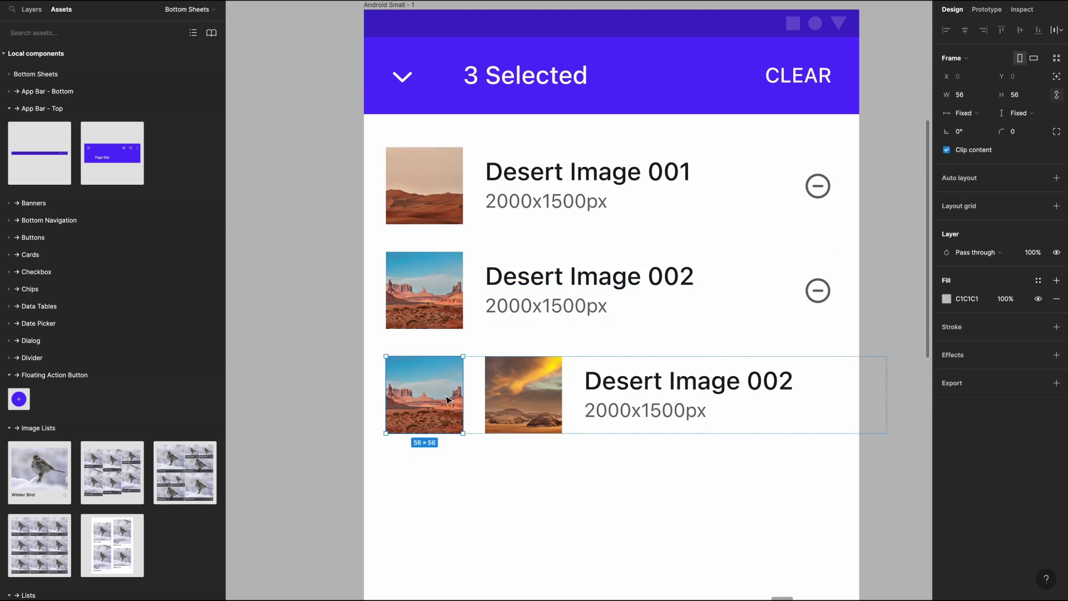
Finish the third row as Desert Image 003 with only the sunset photo, and wrap all three rows in a vertical auto layout.
key("Delete")
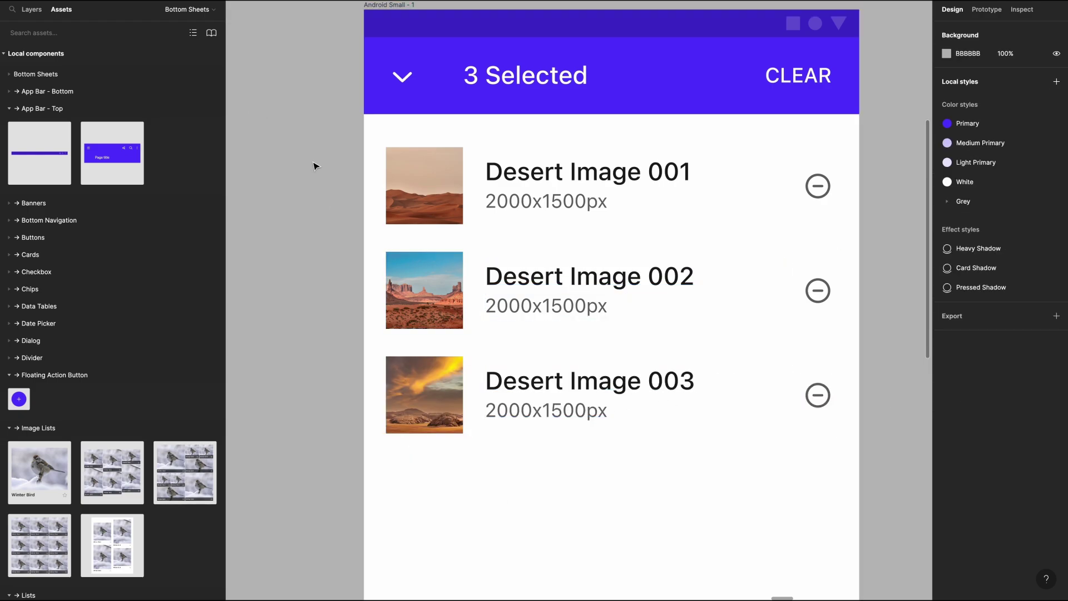
left_click_drag(316, 166, 511, 422)
key("shift+a")
scroll(409, 365, "left", 8)
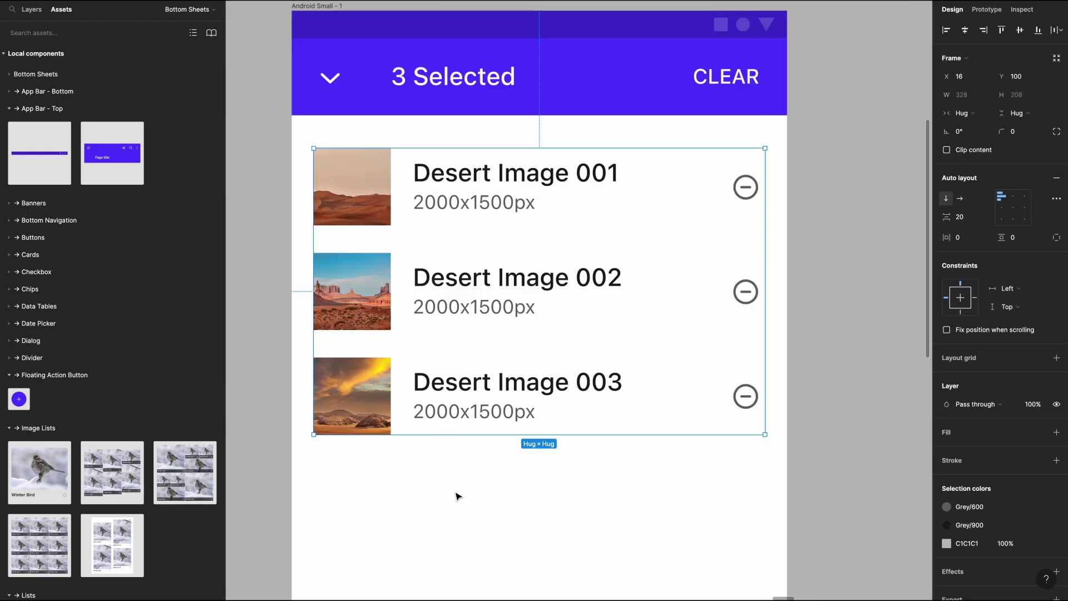
Draw a rectangle about 178 × 27 and place it as the last item of the image list's auto layout.
left_click(456, 496)
key("r")
left_click_drag(412, 496, 661, 534)
left_click_drag(596, 517, 543, 354)
key("Down")
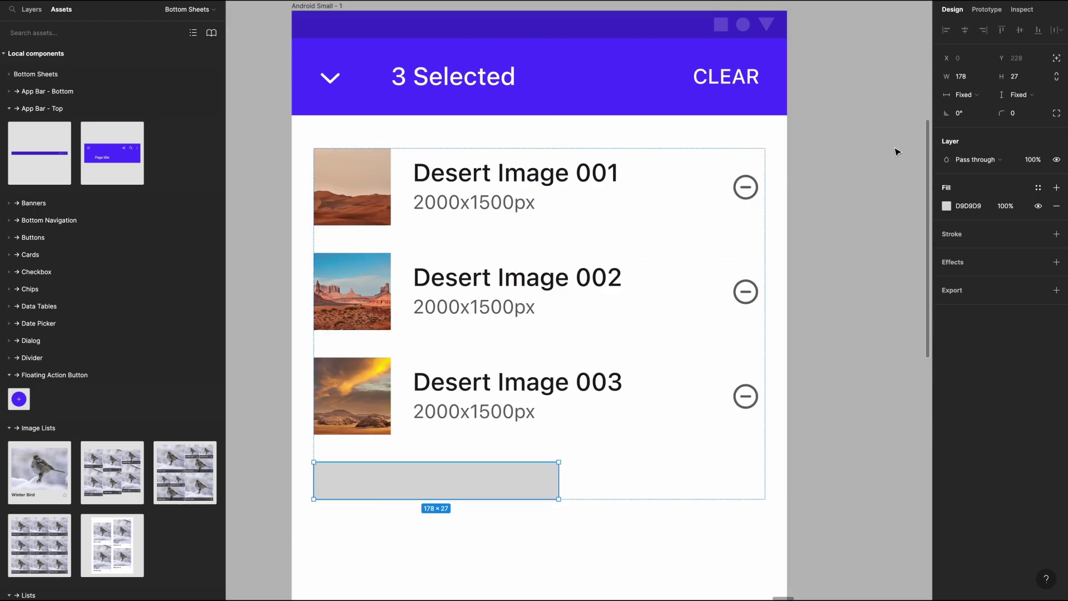
Turn the rectangle into a divider with Fill width, the Grey/300 colour style and a height of 1.
left_click(968, 94)
left_click(976, 121)
left_click(1038, 188)
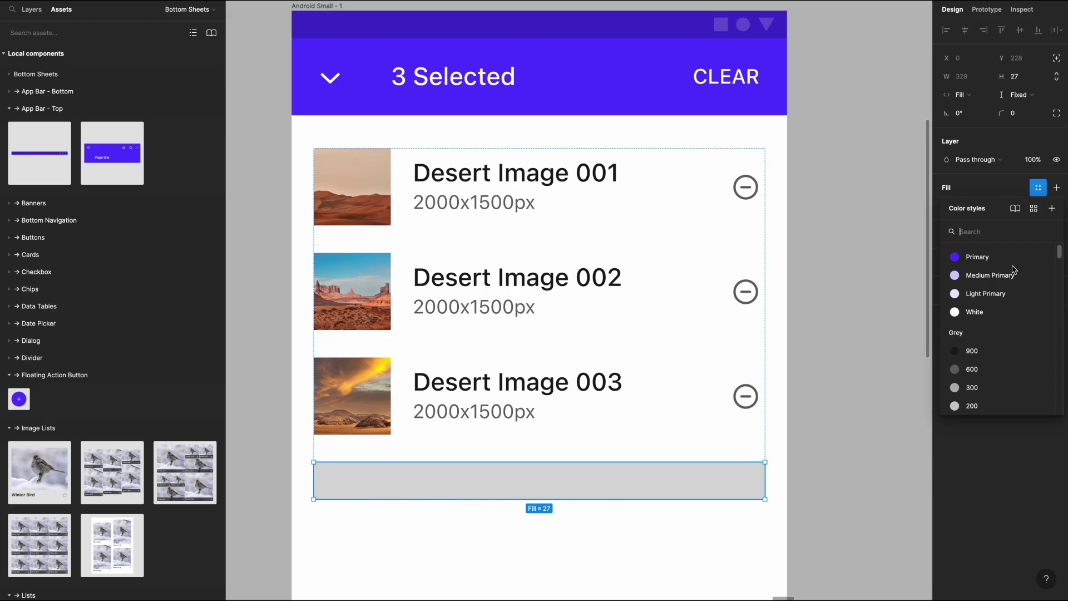
left_click(972, 390)
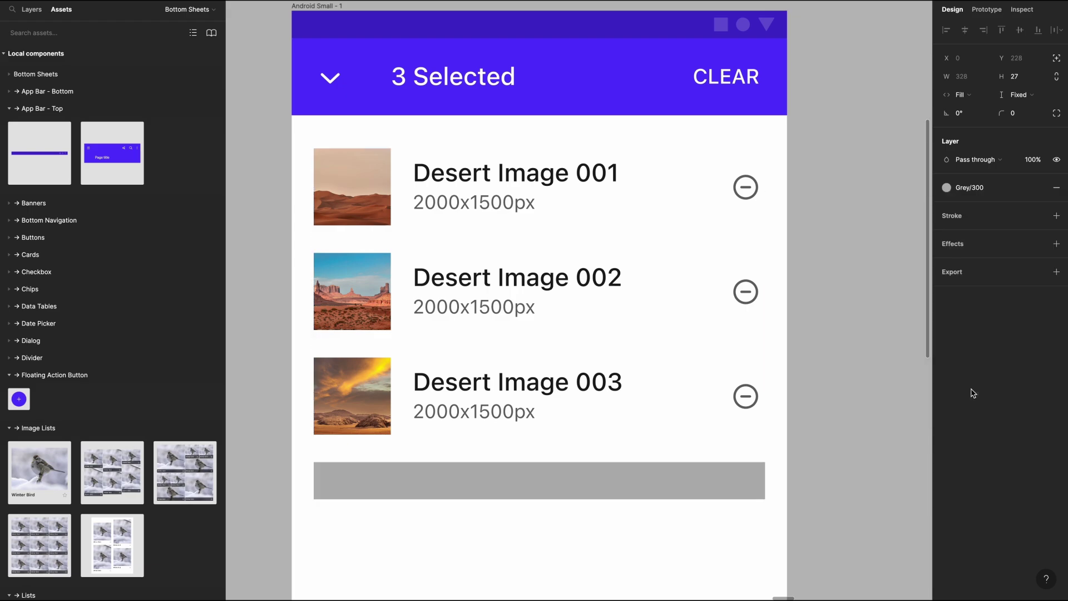
left_click(1023, 77)
type("1")
key("Return")
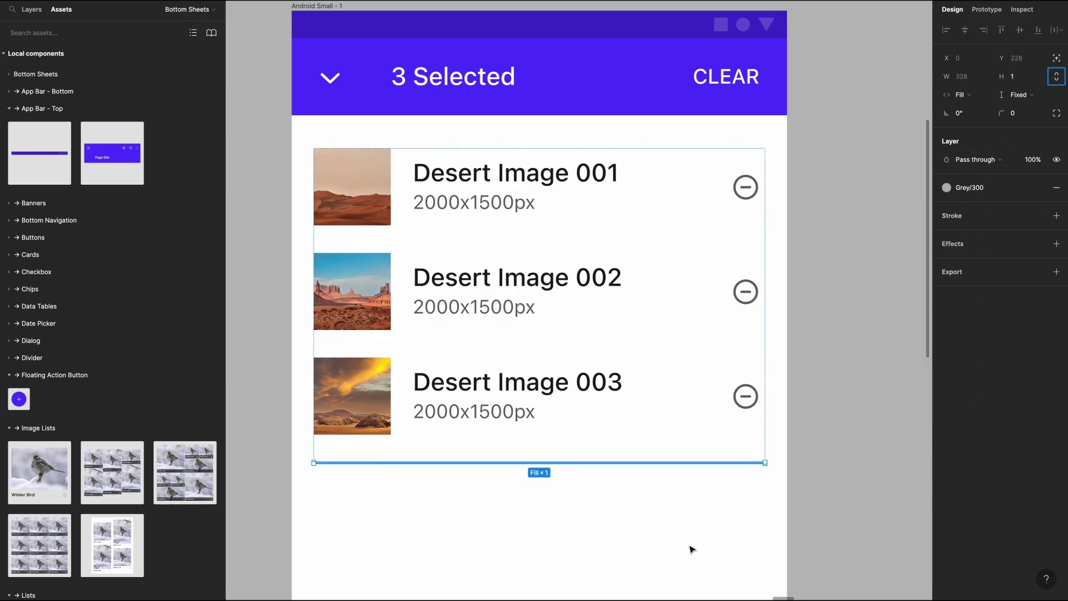
Change the divider's colour style to Grey/100.
left_click(997, 183)
left_click(987, 357)
left_click(547, 526)
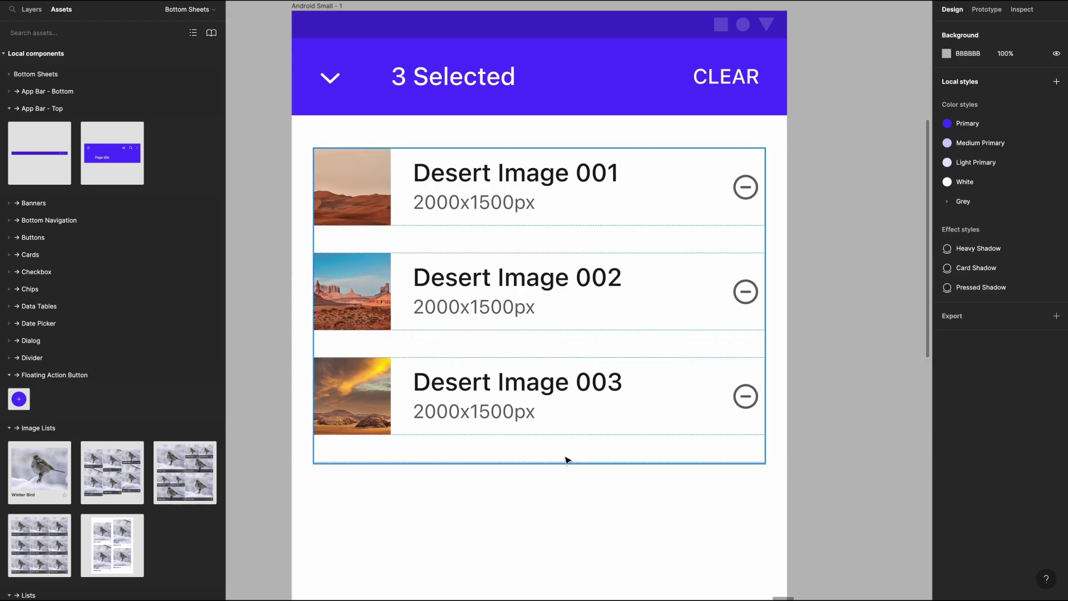
Paste a copy of the 2000x1500px text under the divider, make it Fill width and reword it to "You have 5 downloads remaining this month".
key("ctrl+v")
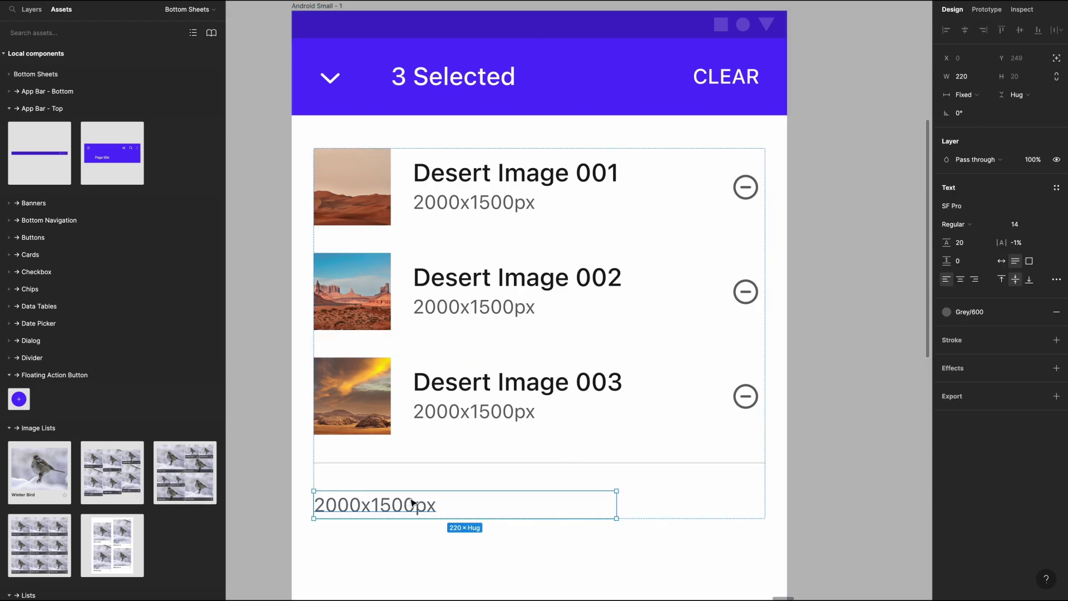
left_click(976, 97)
left_click(979, 122)
key("BackSpace")
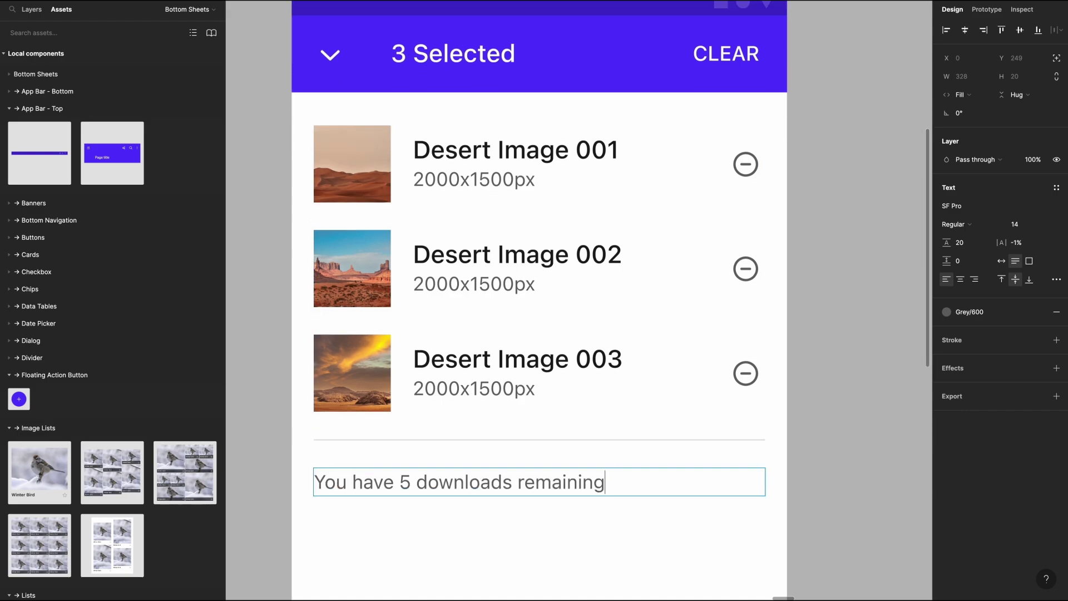
type("this month")
key("Escape")
key("Escape")
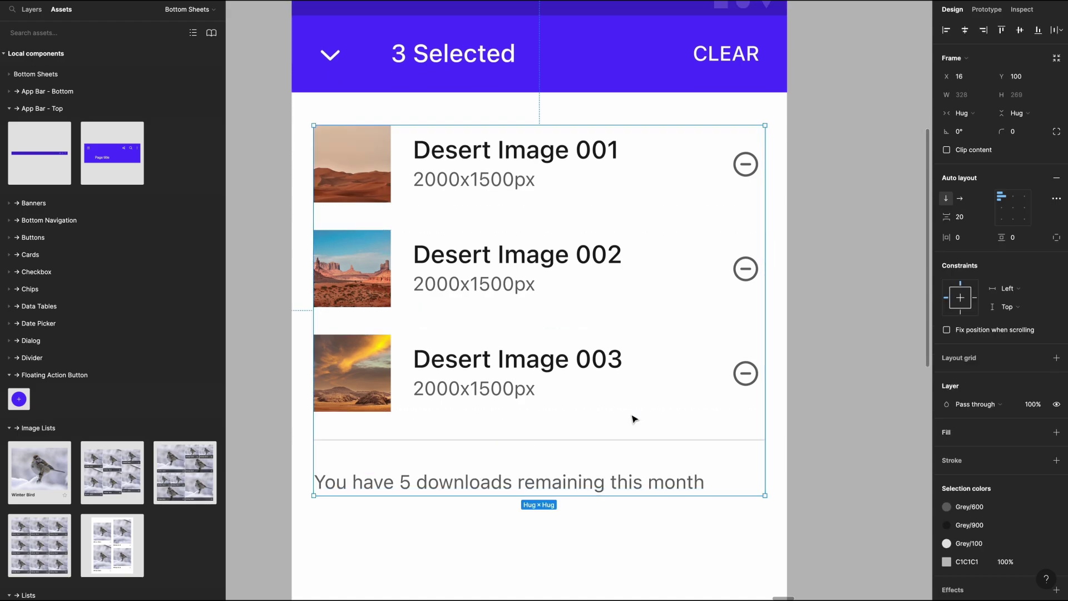
Set the image list's auto layout spacing between items to 16.
left_click(968, 217)
type("16")
key("Return")
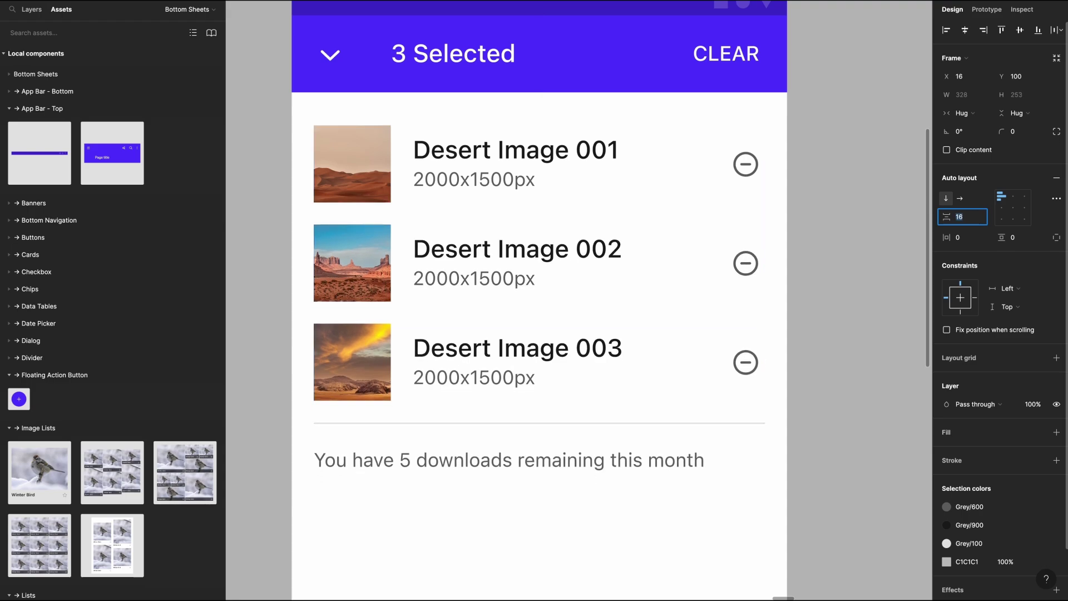
left_click(459, 577)
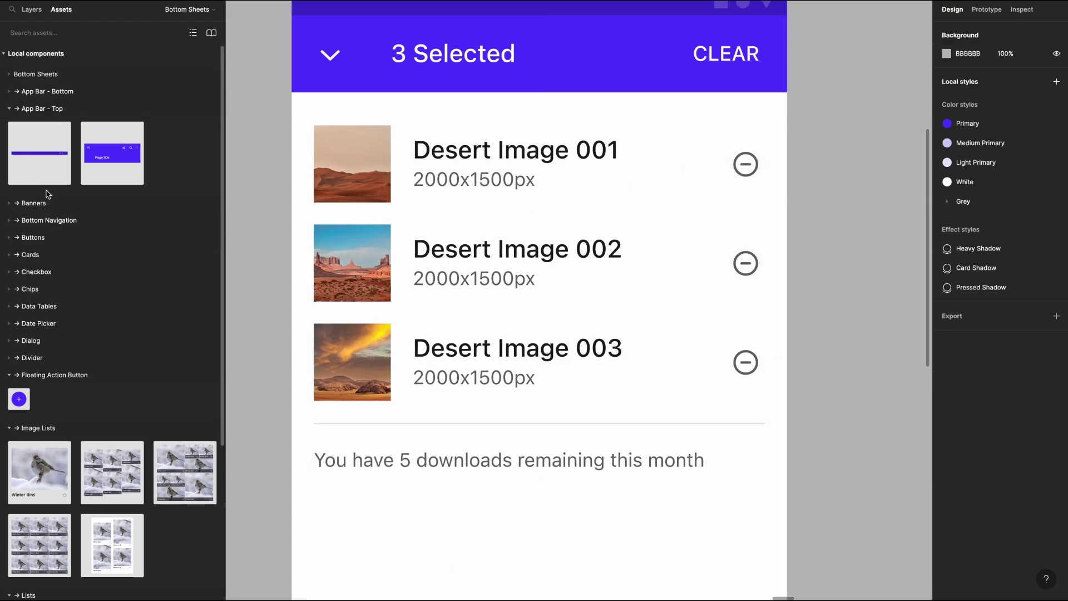
Place an instance of the Button component below the downloads text, aligned to the list's left edge at X 16.
left_click(47, 237)
left_click_drag(60, 271, 471, 545)
scroll(470, 542, "down", 5)
left_click_drag(458, 276, 402, 221)
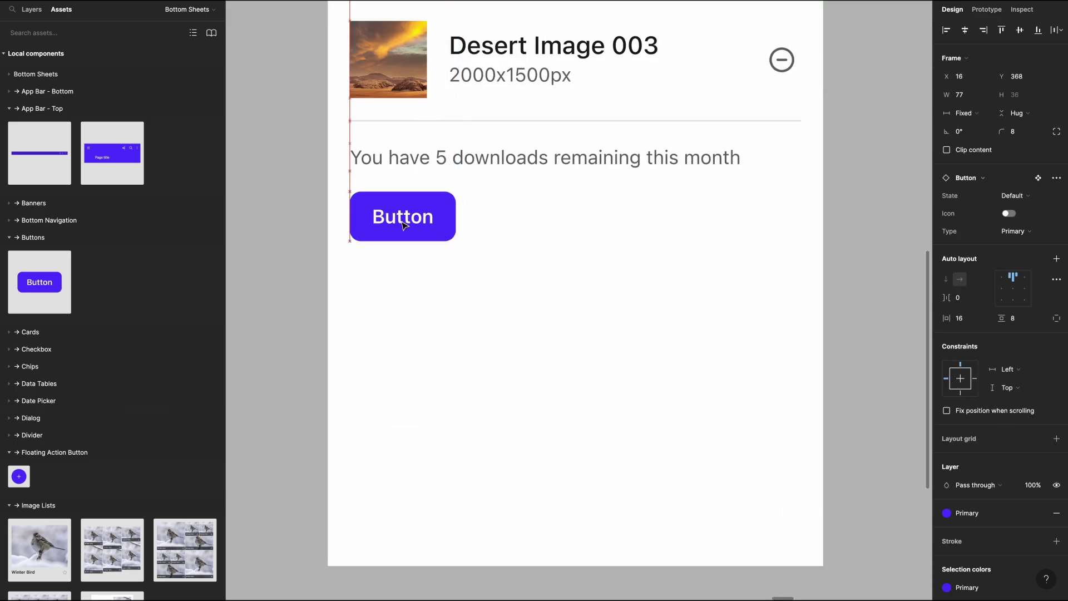
Nudge the button down 5 px and make it a 328 wide button labelled "Save to Device".
key("Down")
key("Down")
key("Down")
key("Down")
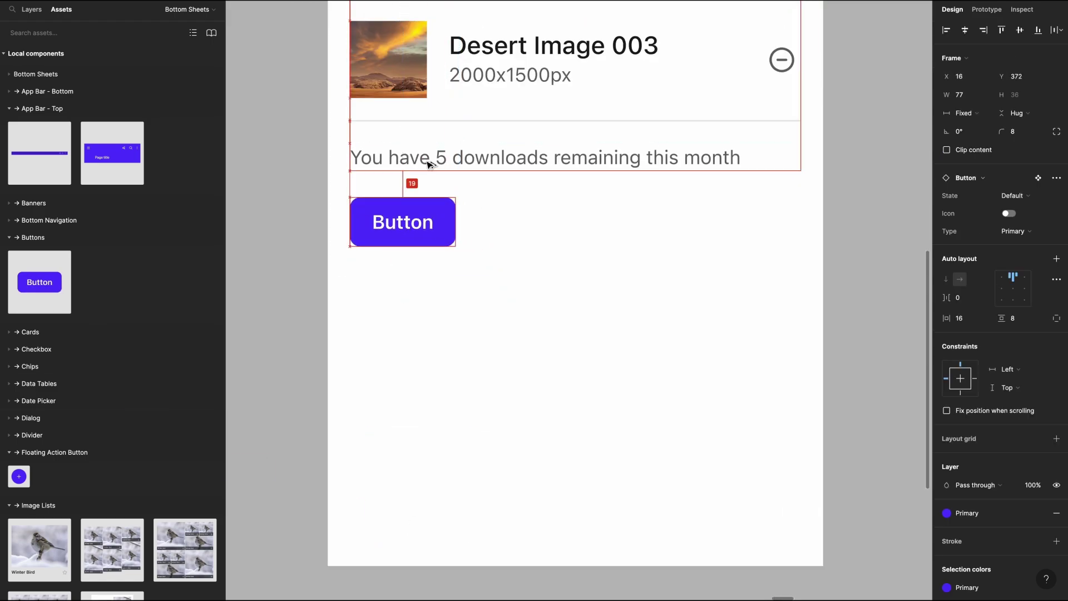
key("Down")
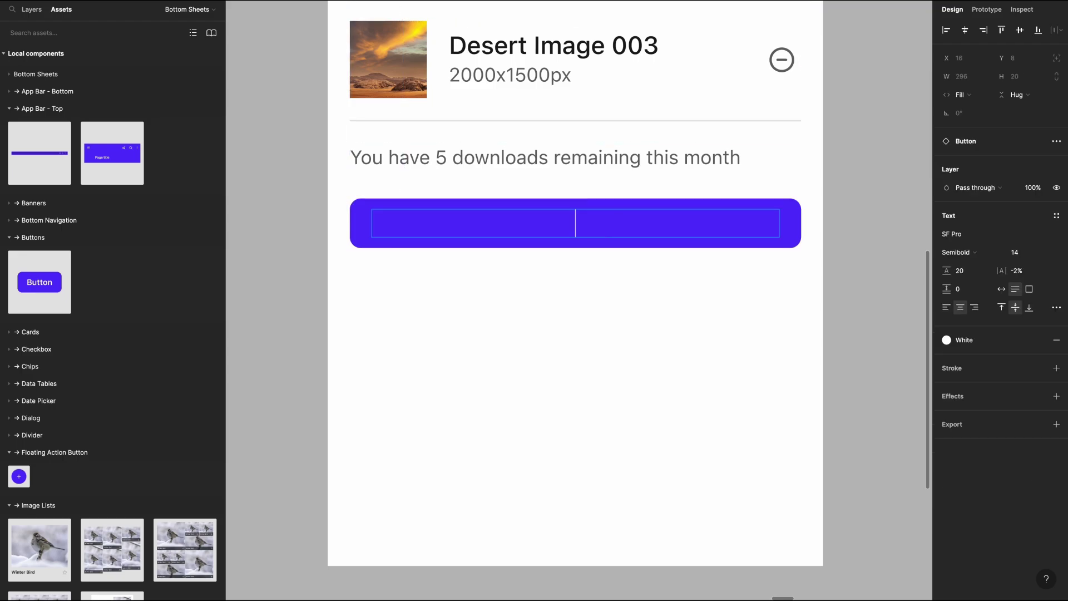
type("Save to Device")
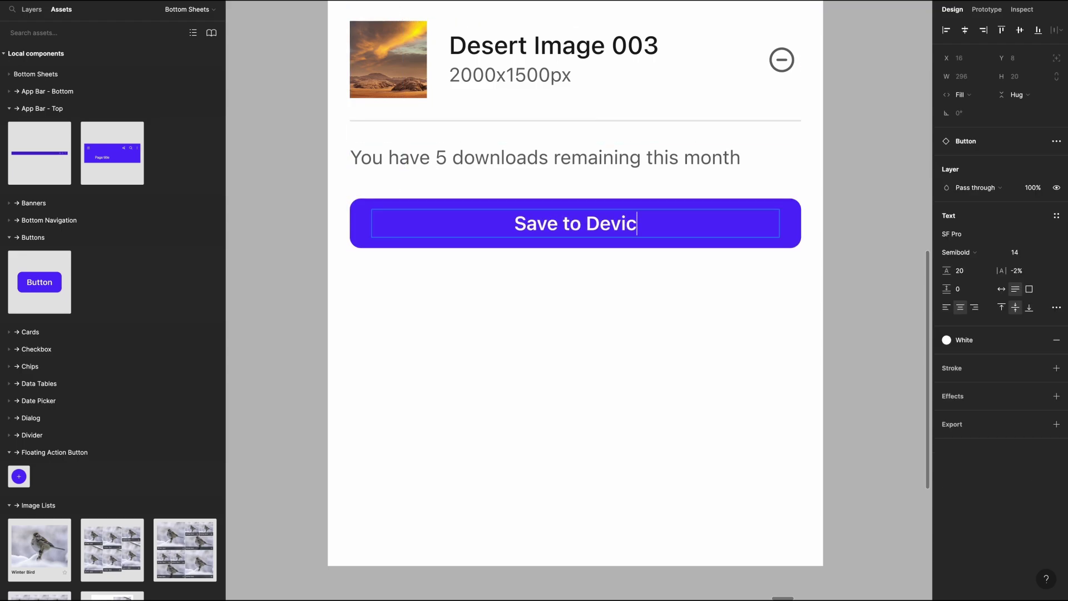
key("Escape")
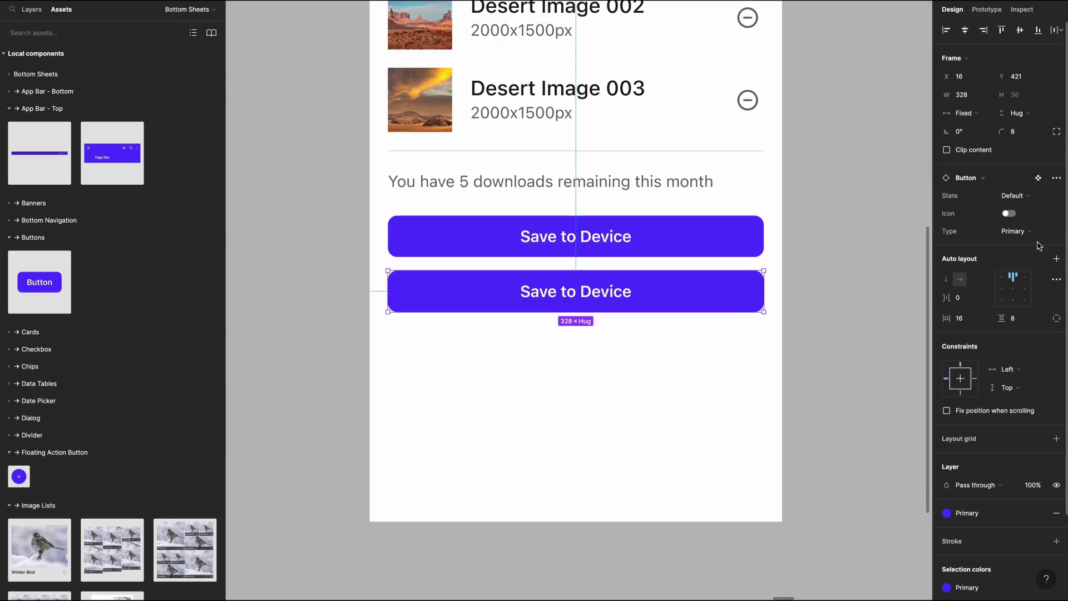
Duplicate the button below at Y 421 and turn the copy into a Tertiary button labelled "Add to Album".
left_click(1028, 232)
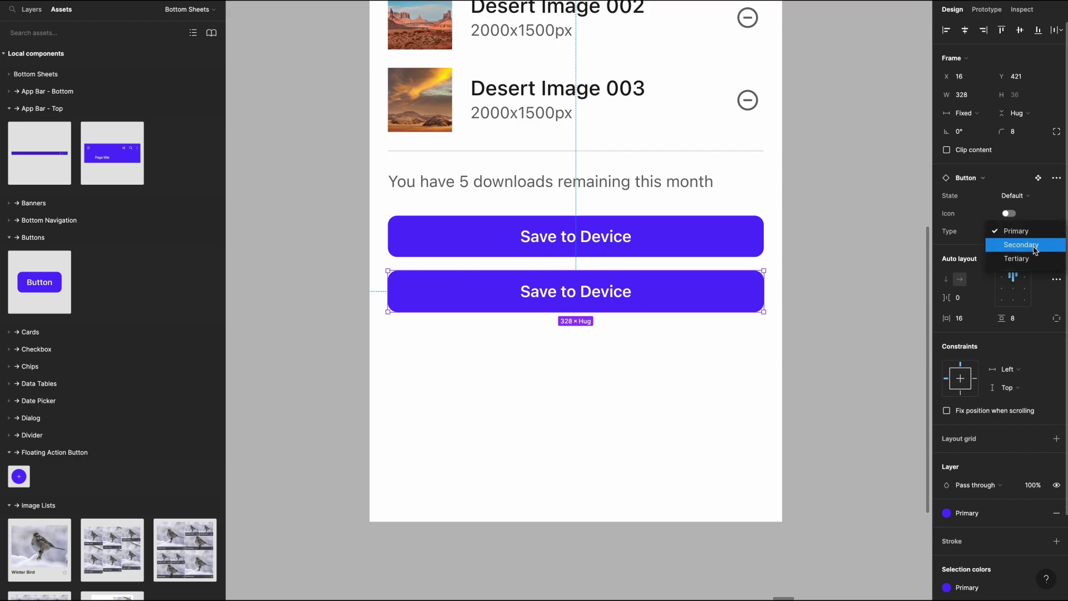
key("Return")
double_click(608, 291)
type("A")
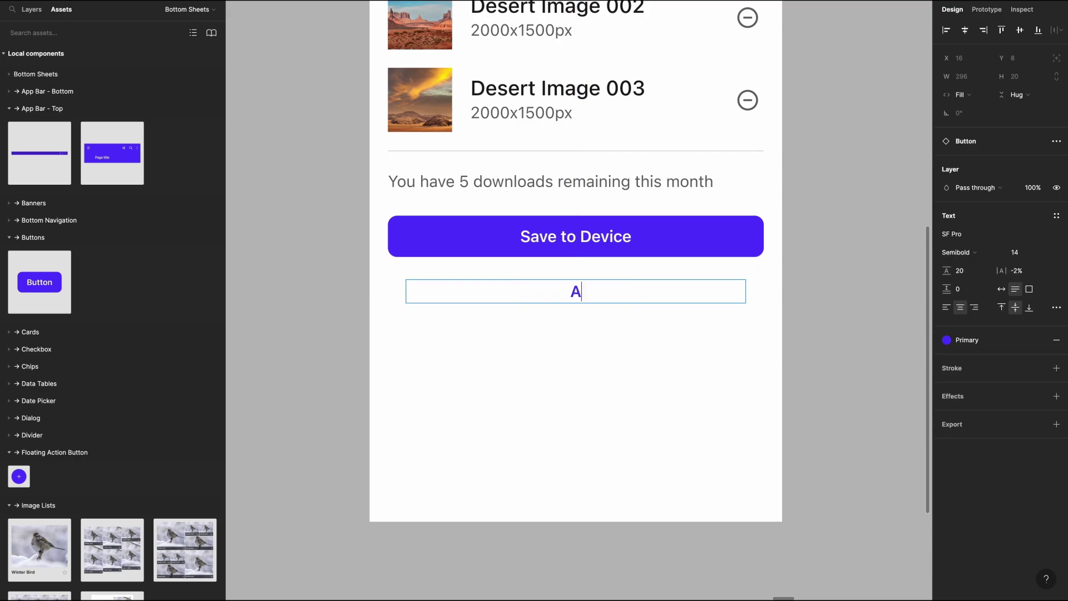
type("dd to Album")
key("Escape")
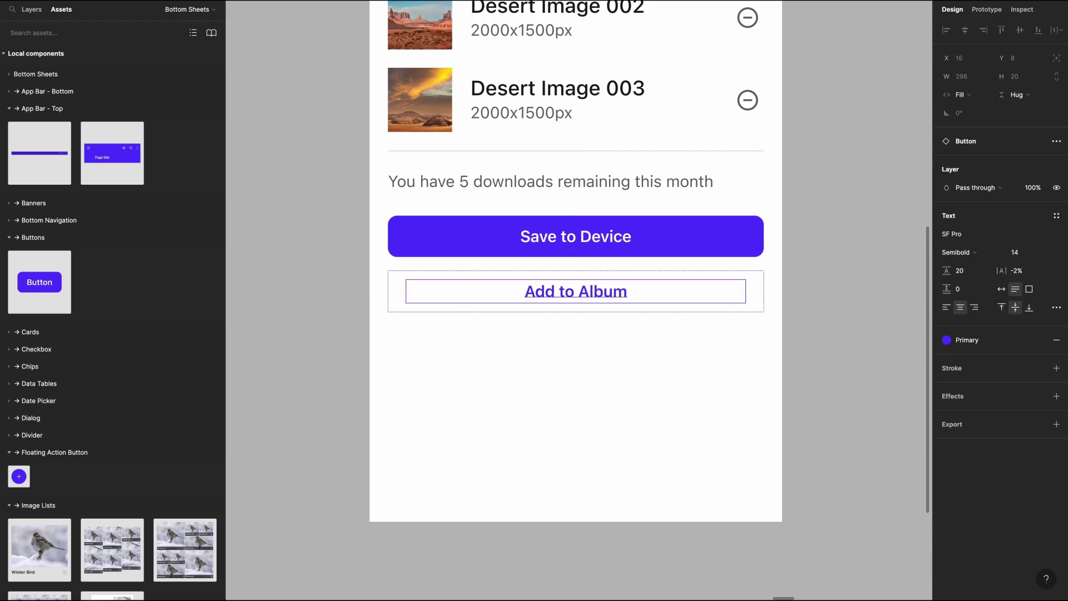
key("Escape")
Duplicate the Add to Album button below at Y 469 and label the copy "Share".
left_click_drag(610, 307, 615, 358)
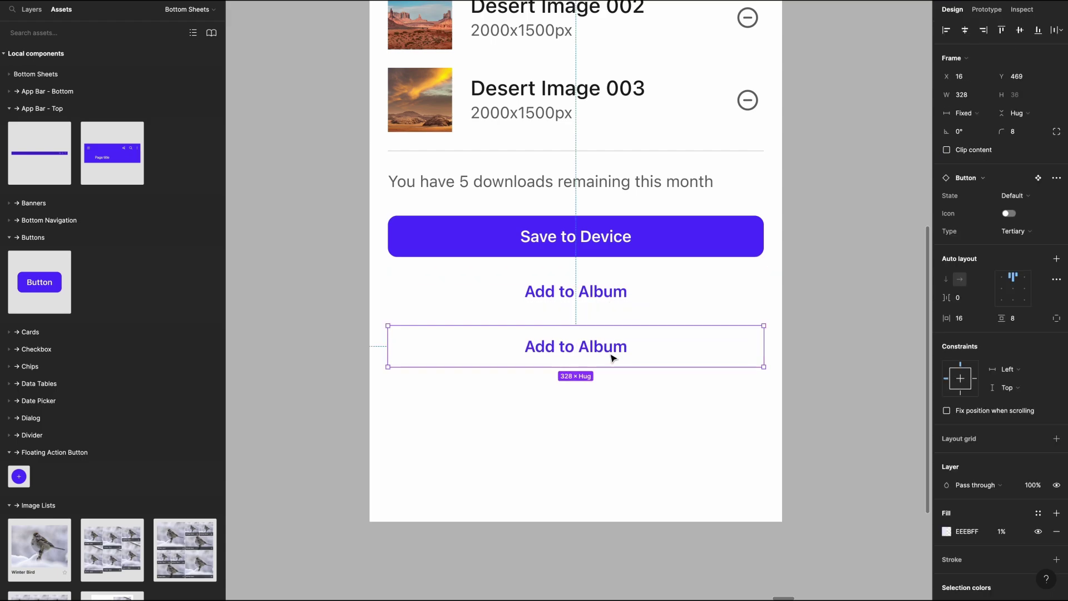
double_click(609, 347)
type("Share")
key("Escape")
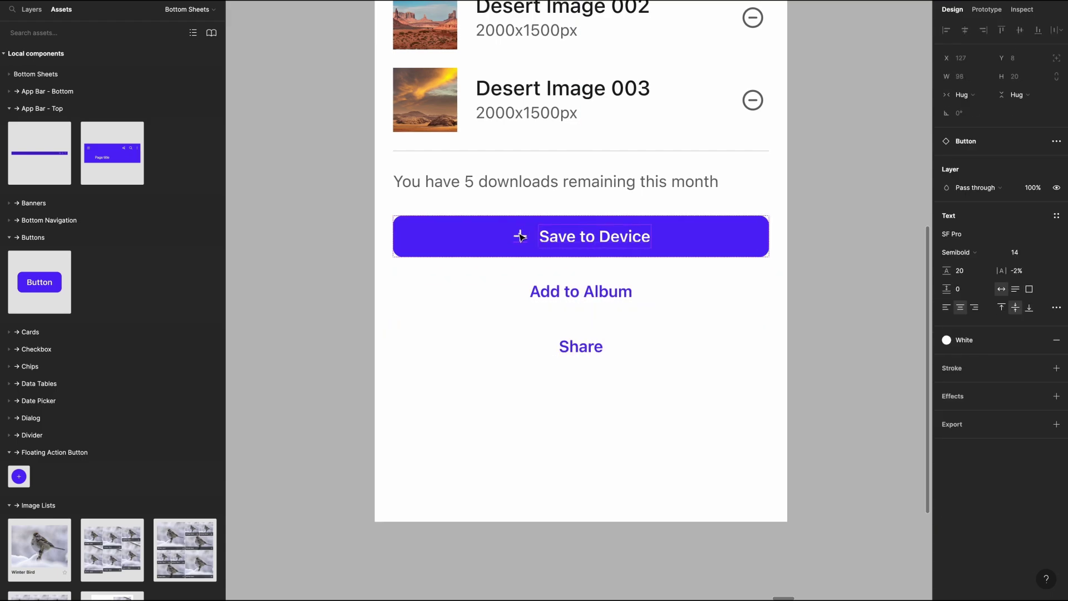
Show the Save to Device button's icon and change its glyph to "save".
double_click(519, 234)
type("save")
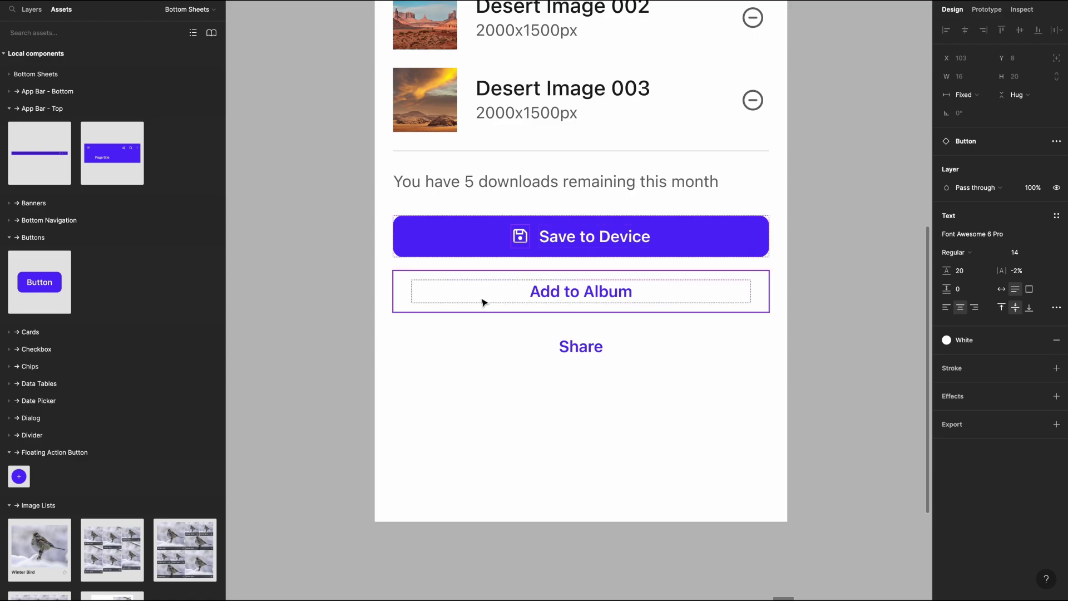
left_click(484, 300)
left_click(607, 405)
Rename the Android Small - 1 frame as "bottom sheet expanded" and make it a component.
key("minus")
left_click(493, 37)
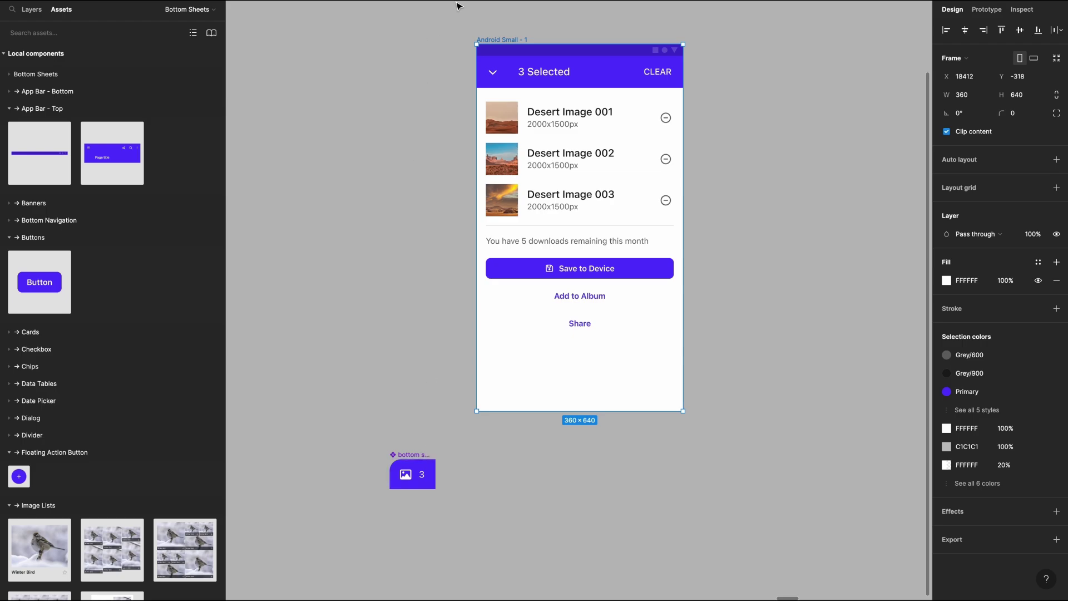
double_click(488, 39)
type("bottom sheet exp")
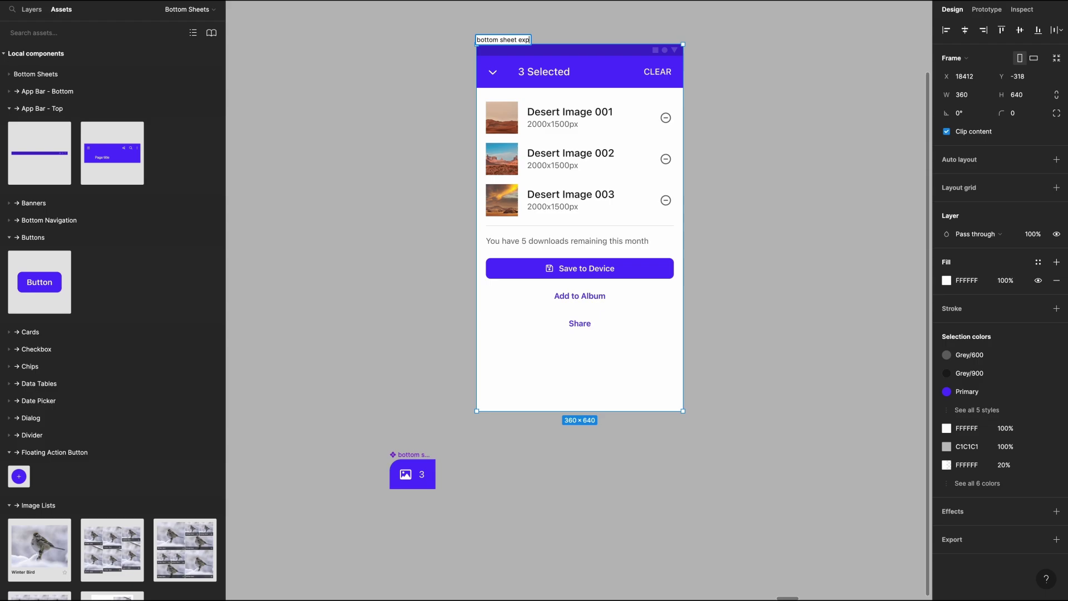
type("anded")
key("Return")
key("ctrl+alt+k")
Rename the music player's bottom sheet component as "standard bottom sheet".
key("minus")
left_click_drag(577, 322, 573, 356)
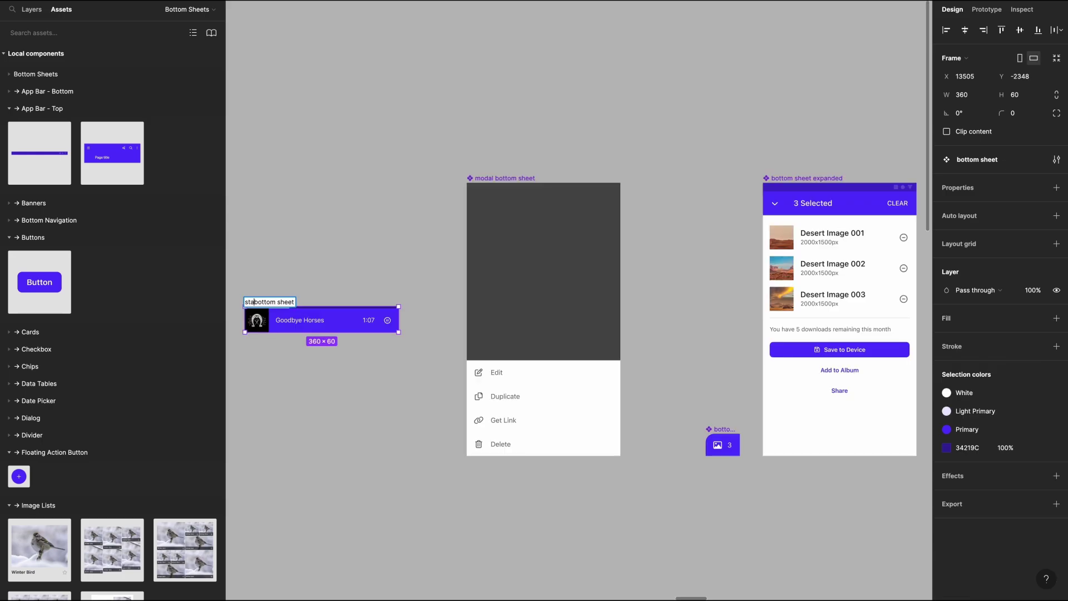
type("tandar")
type("d")
key("Return")
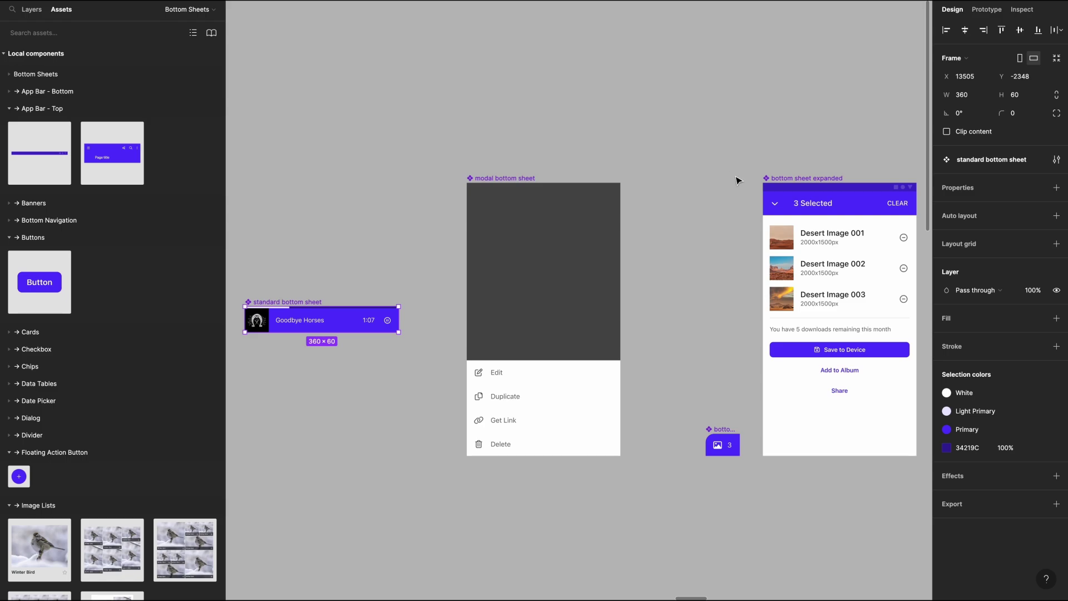
left_click(845, 161)
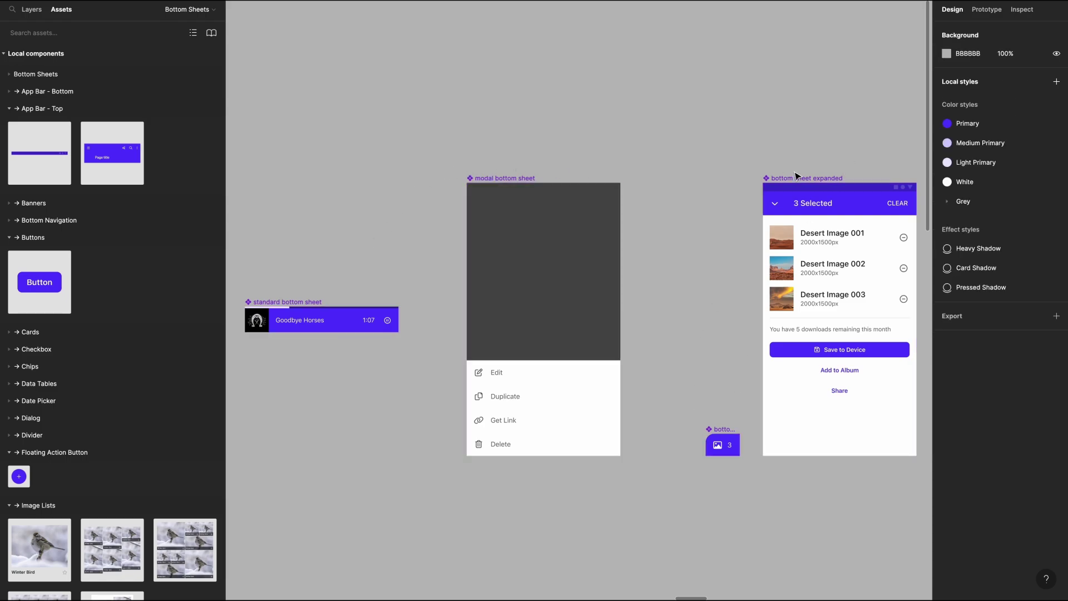